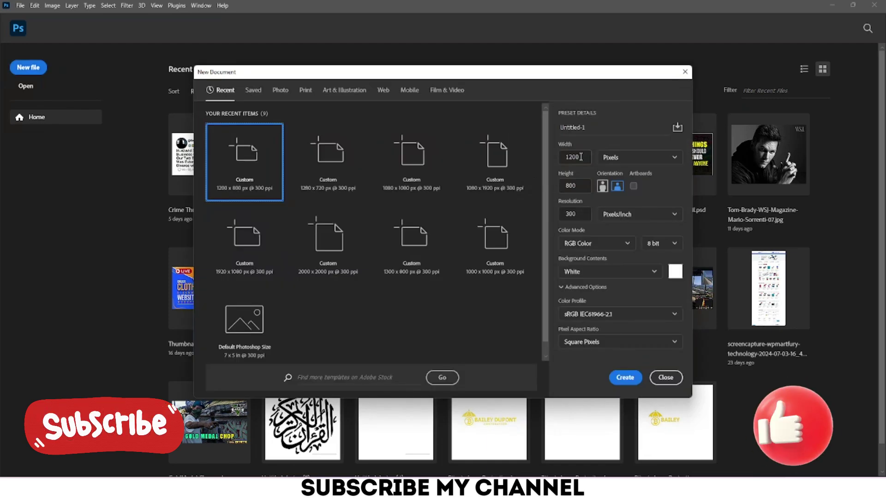
# Step: Create a new 800×1200 px document
pyautogui.doubleClick(562, 187)
pyautogui.write('1200')
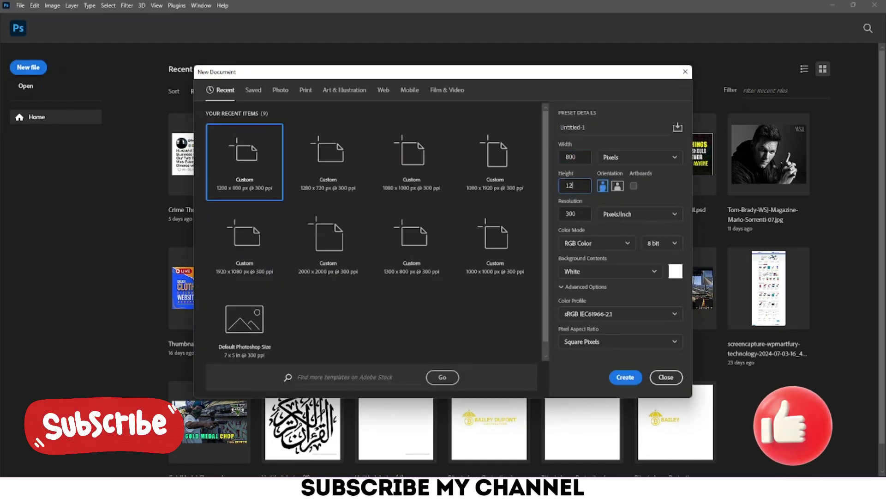
pyautogui.click(626, 377)
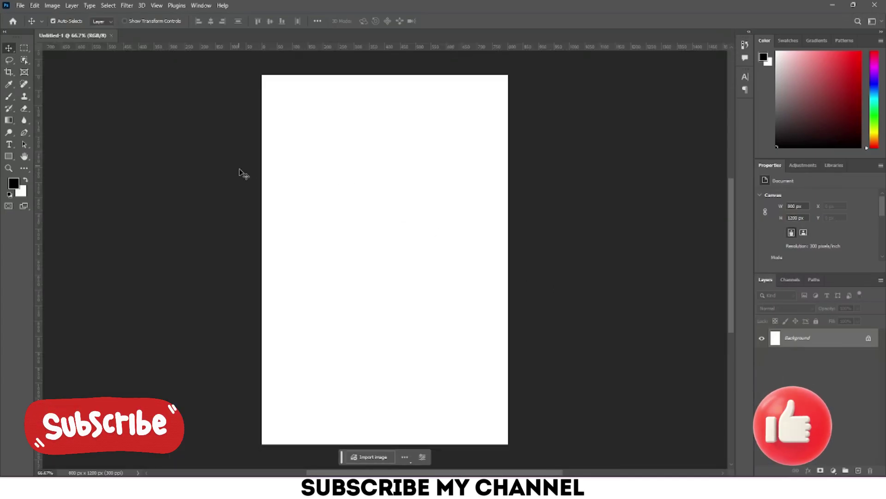
# Step: Add an 800×1200 px dark-filled rectangle aligned to cover the whole canvas
pyautogui.click(8, 156)
pyautogui.click(364, 206)
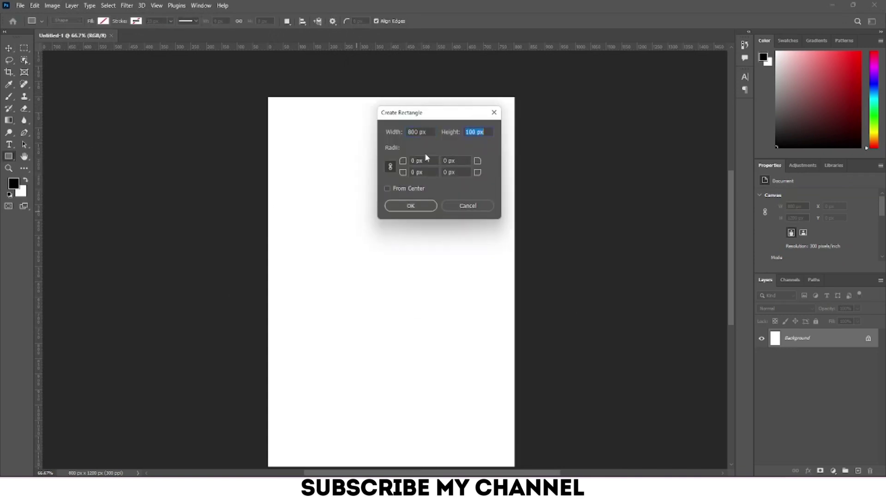
pyautogui.write('0')
pyautogui.press('Return')
pyautogui.click(103, 21)
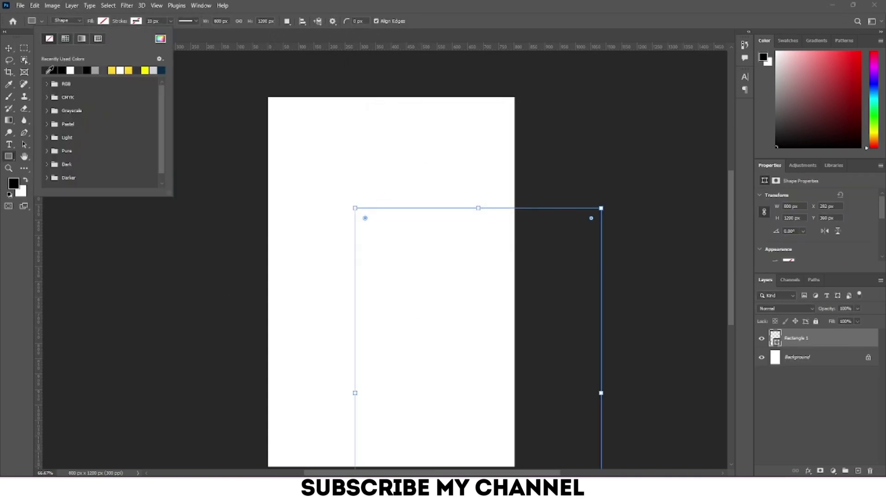
pyautogui.click(51, 69)
pyautogui.press('v')
pyautogui.moveTo(410, 235); pyautogui.dragTo(323, 124)
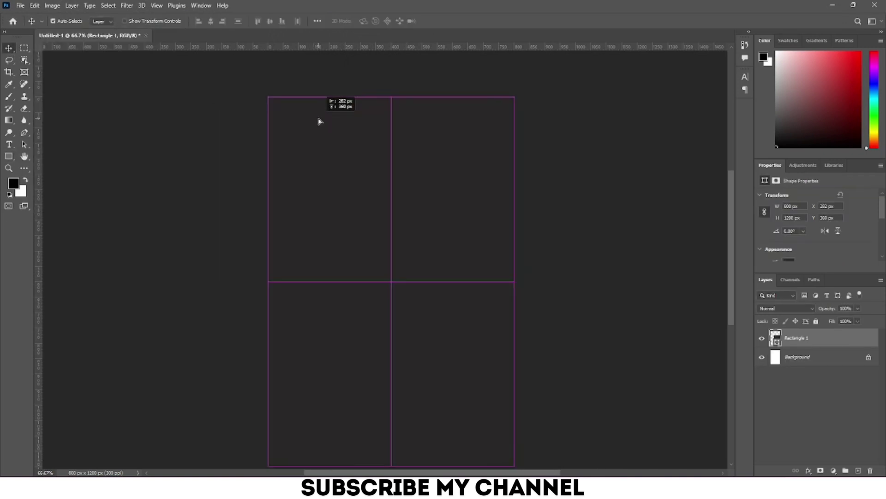
# Step: Add a Gradient Overlay to Rectangle 1 with its right stop set to black
pyautogui.doubleClick(854, 340)
pyautogui.click(522, 389)
pyautogui.click(667, 305)
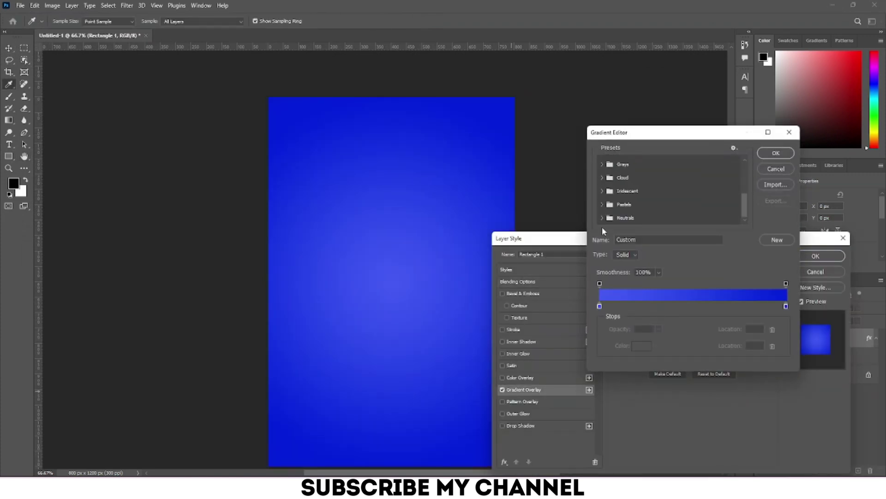
pyautogui.click(786, 307)
pyautogui.click(642, 346)
pyautogui.click(414, 329)
pyautogui.click(520, 215)
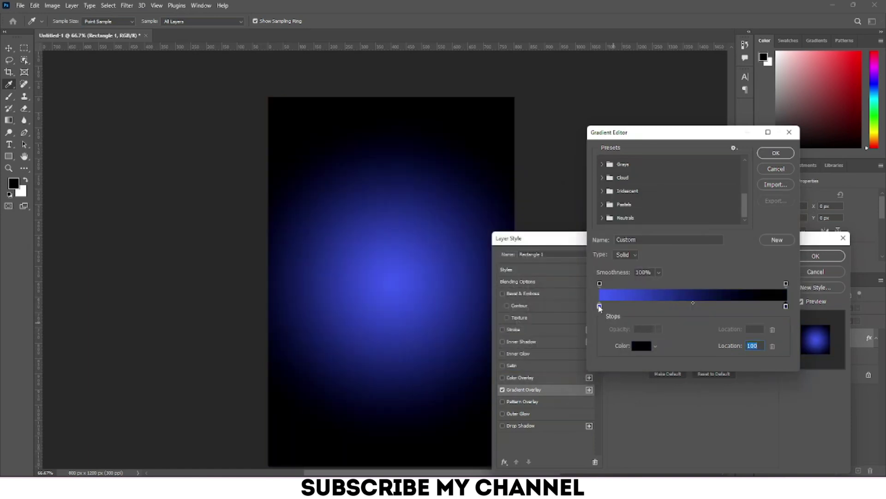
# Step: Set the other gradient stop to a dark grey, then near-black 181818
pyautogui.doubleClick(600, 306)
pyautogui.moveTo(351, 300); pyautogui.dragTo(311, 304)
pyautogui.moveTo(419, 198)
pyautogui.mouseDown()
pyautogui.moveTo(465, 250)
pyautogui.moveTo(508, 259)
pyautogui.mouseUp()
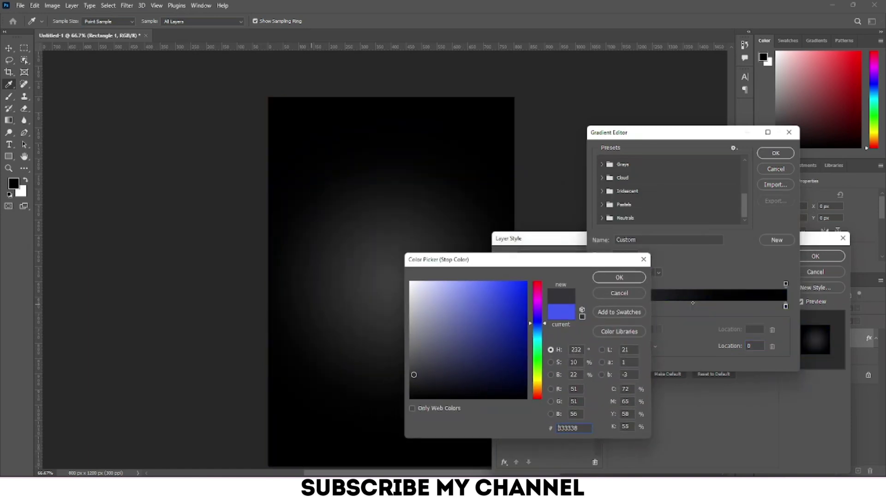
pyautogui.moveTo(414, 375); pyautogui.dragTo(408, 380)
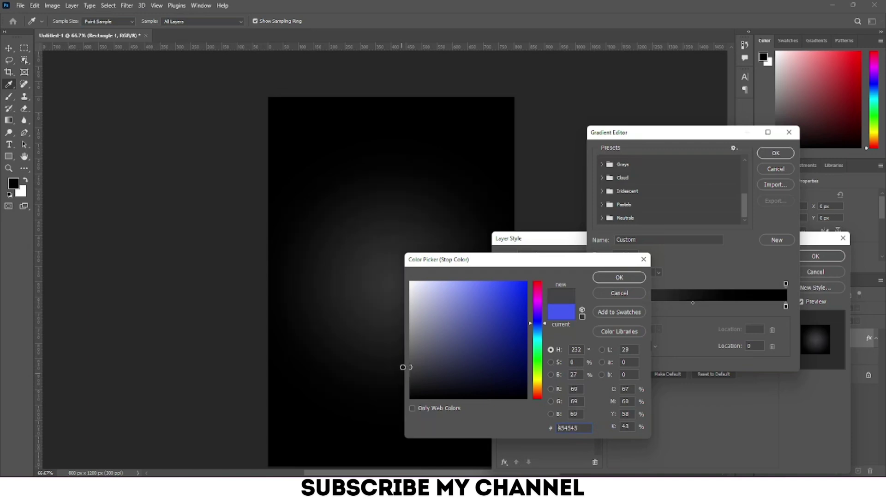
pyautogui.click(619, 277)
pyautogui.click(641, 345)
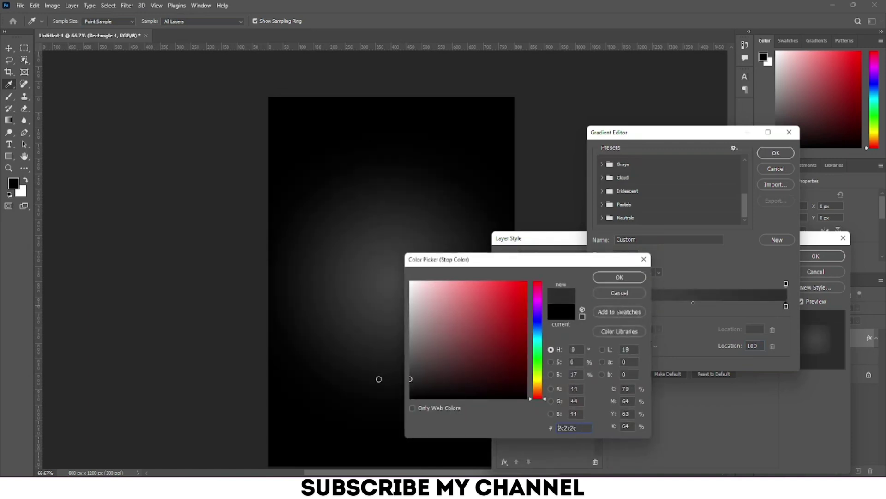
pyautogui.moveTo(412, 376); pyautogui.dragTo(402, 379)
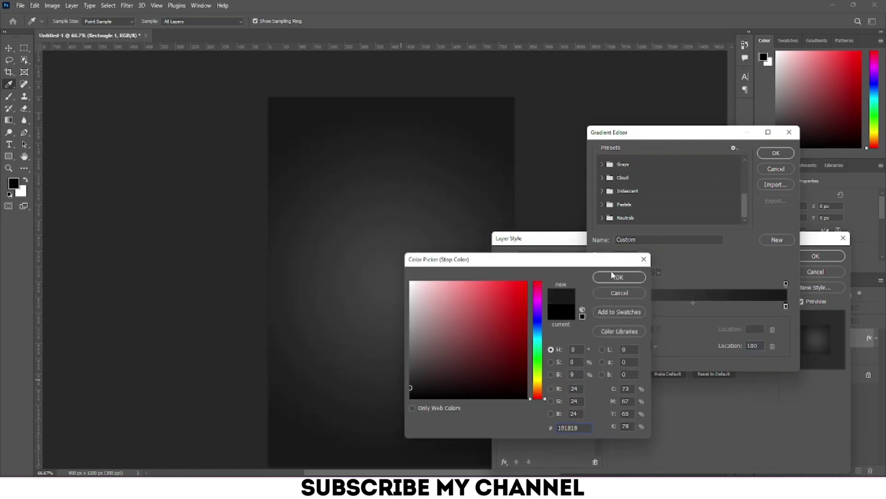
pyautogui.click(614, 277)
# Step: Confirm the dark grey radial gradient and apply the overlay style
pyautogui.click(776, 152)
pyautogui.click(686, 309)
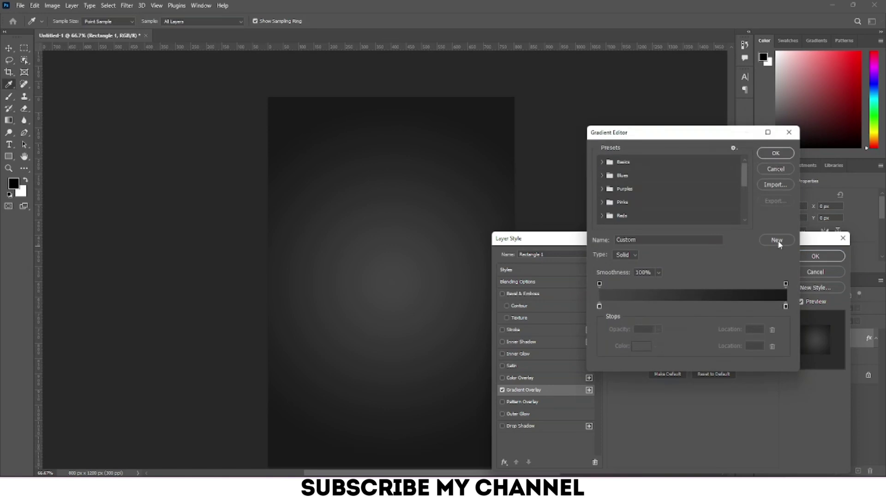
pyautogui.press('Return')
pyautogui.click(816, 255)
pyautogui.scroll(-1, 560, 257)
pyautogui.hscroll(-1, 448, 254)
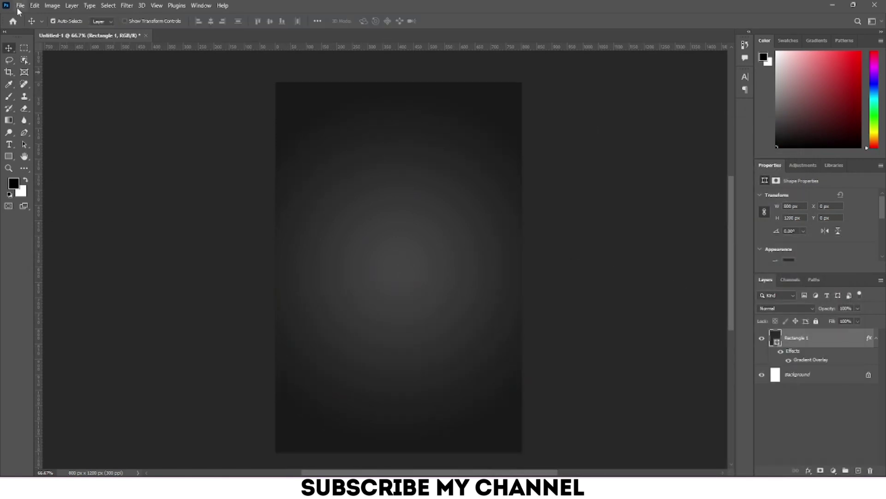
pyautogui.click(20, 6)
# Step: Embed the pngwing.com (20) shoe image, scaled down and placed top-right
pyautogui.click(37, 188)
pyautogui.click(457, 84)
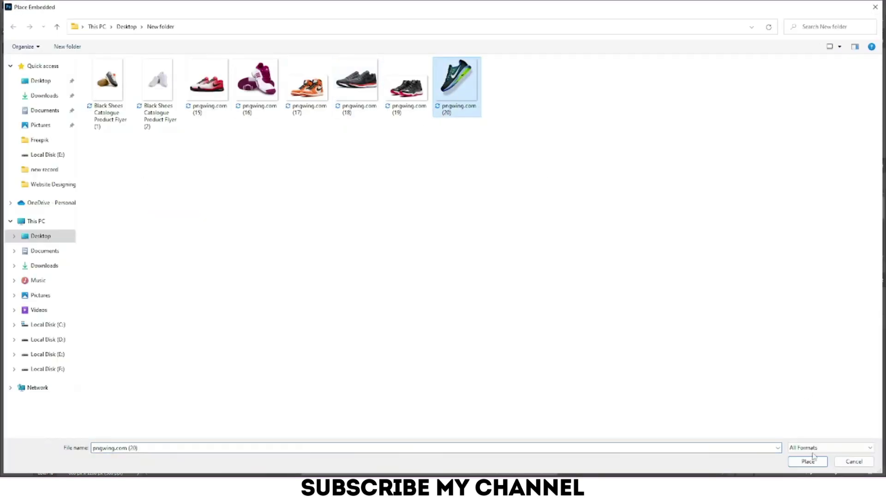
pyautogui.click(813, 456)
pyautogui.moveTo(524, 141); pyautogui.dragTo(495, 160)
pyautogui.moveTo(380, 245)
pyautogui.mouseDown()
pyautogui.moveTo(464, 119)
pyautogui.moveTo(446, 163)
pyautogui.mouseUp()
pyautogui.moveTo(571, 73); pyautogui.dragTo(554, 89)
pyautogui.moveTo(472, 163); pyautogui.dragTo(488, 136)
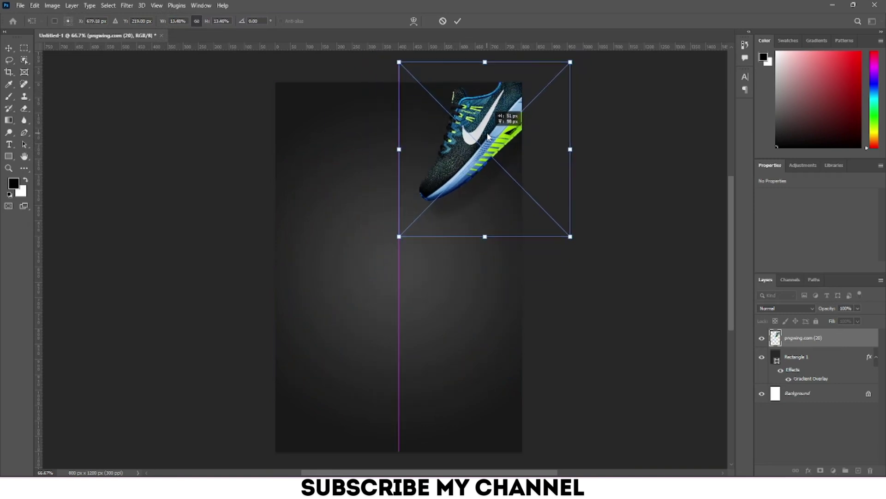
pyautogui.press('Return')
pyautogui.scroll(3, 328, 185)
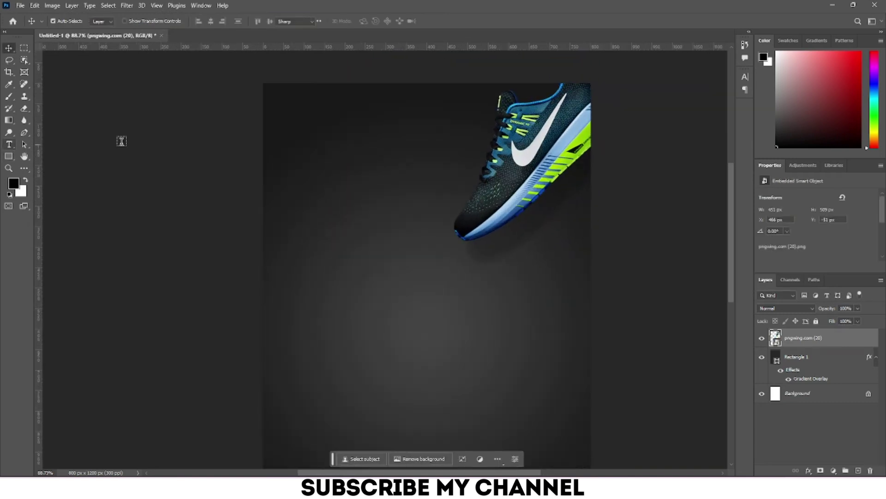
# Step: Type BIG SALE at the upper left and colour it pure red
pyautogui.click(290, 136)
pyautogui.write('BIG')
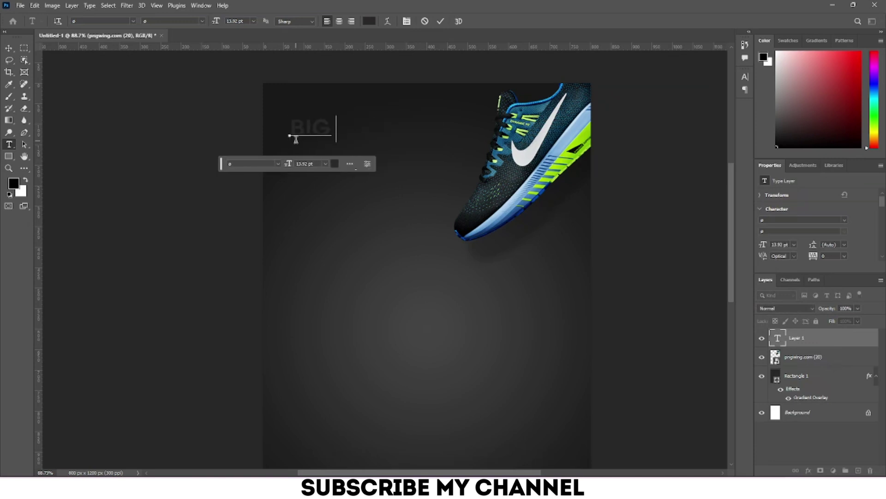
pyautogui.write(' SALE')
pyautogui.hotkey('ctrl', 'a')
pyautogui.click(386, 165)
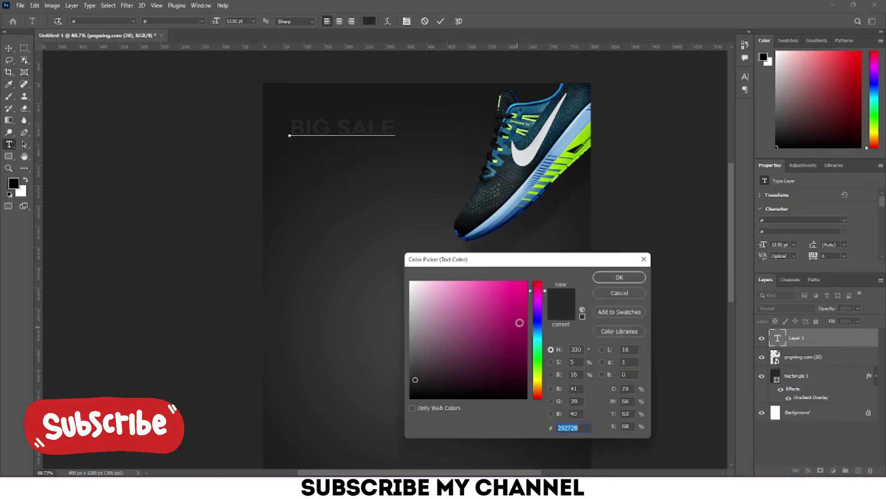
pyautogui.click(538, 319)
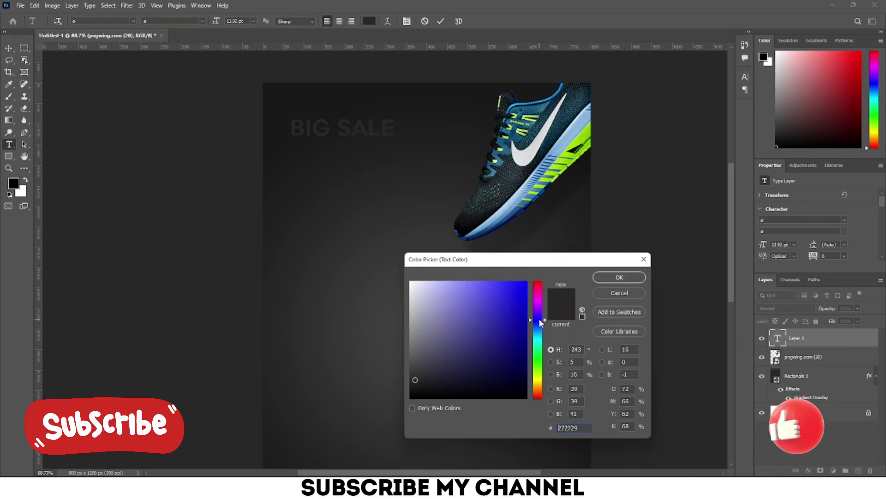
pyautogui.moveTo(540, 322); pyautogui.dragTo(538, 382)
pyautogui.click(525, 282)
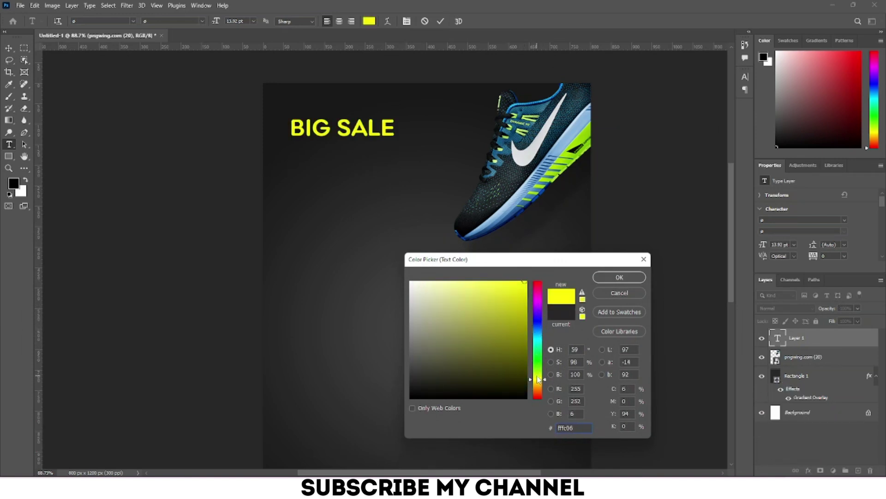
pyautogui.click(582, 140)
pyautogui.click(527, 281)
pyautogui.moveTo(542, 376)
pyautogui.mouseDown()
pyautogui.moveTo(542, 368)
pyautogui.moveTo(538, 407)
pyautogui.mouseUp()
pyautogui.click(524, 296)
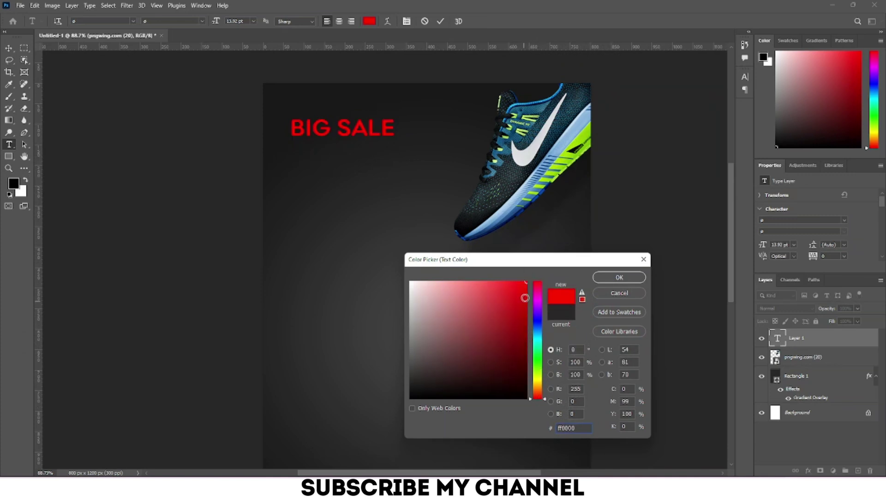
pyautogui.click(620, 277)
# Step: Set the BIG SALE font to Franklin Gothic
pyautogui.click(844, 223)
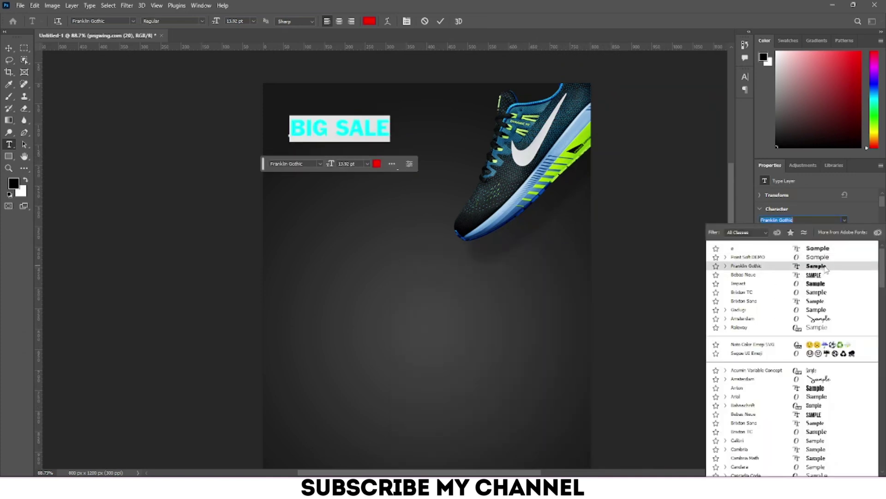
pyautogui.click(815, 265)
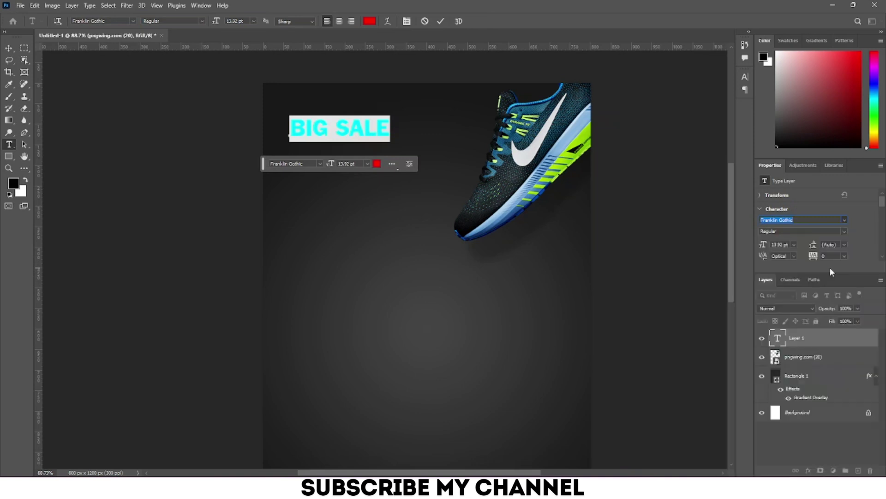
pyautogui.click(8, 48)
# Step: Enlarge BIG SALE to about 21.5 pt and shift it to the upper left
pyautogui.hotkey('ctrl', 't')
pyautogui.moveTo(392, 141); pyautogui.dragTo(437, 150)
pyautogui.moveTo(396, 134); pyautogui.dragTo(390, 132)
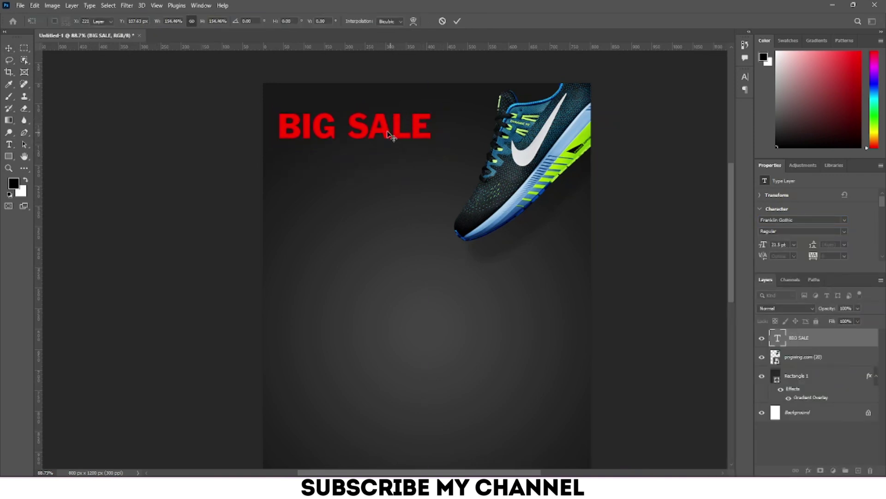
# Step: Move BIG SALE lower and retype the heading copy as SUPER
pyautogui.doubleClick(406, 139)
pyautogui.press('Escape')
pyautogui.moveTo(317, 151)
pyautogui.mouseDown()
pyautogui.moveTo(326, 200)
pyautogui.moveTo(340, 153)
pyautogui.mouseUp()
pyautogui.doubleClick(341, 152)
pyautogui.write('Sup')
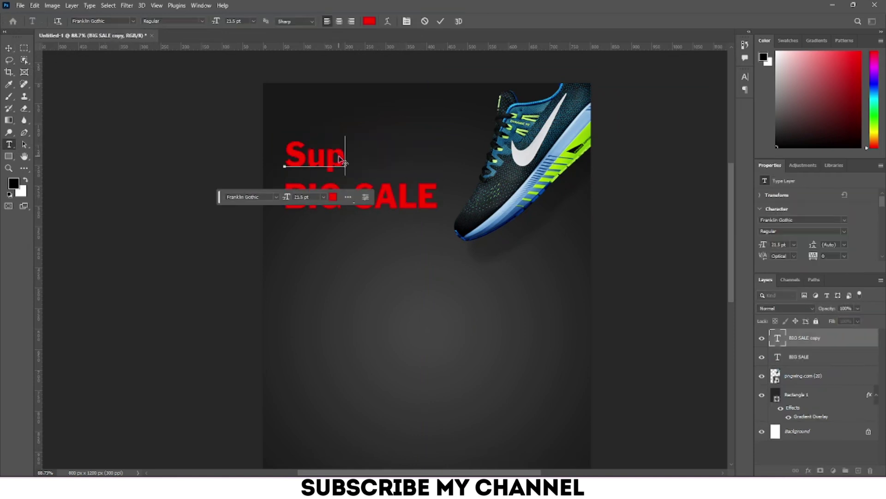
pyautogui.press('BackSpace')
pyautogui.press('BackSpace')
pyautogui.press('BackSpace')
pyautogui.press('BackSpace')
pyautogui.press('BackSpace')
pyautogui.write('SUPER')
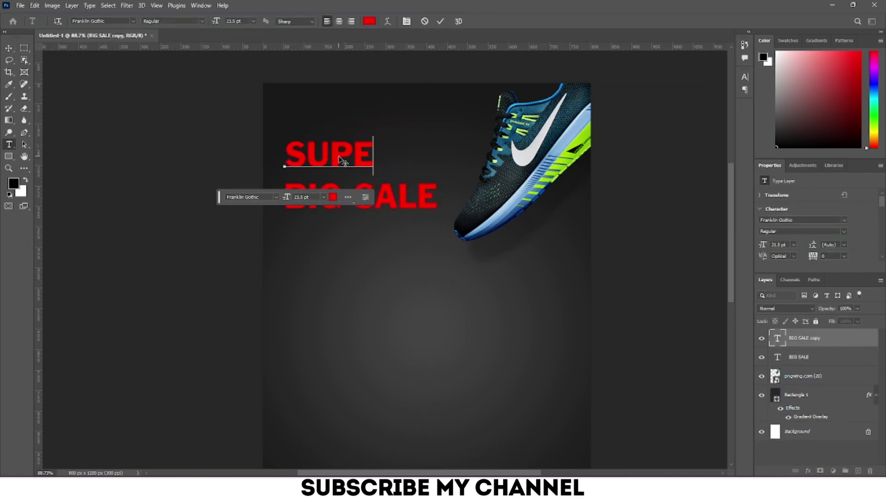
# Step: Give the SUPER layer a white (ffffff) stroke outline
pyautogui.click(368, 21)
pyautogui.click(614, 279)
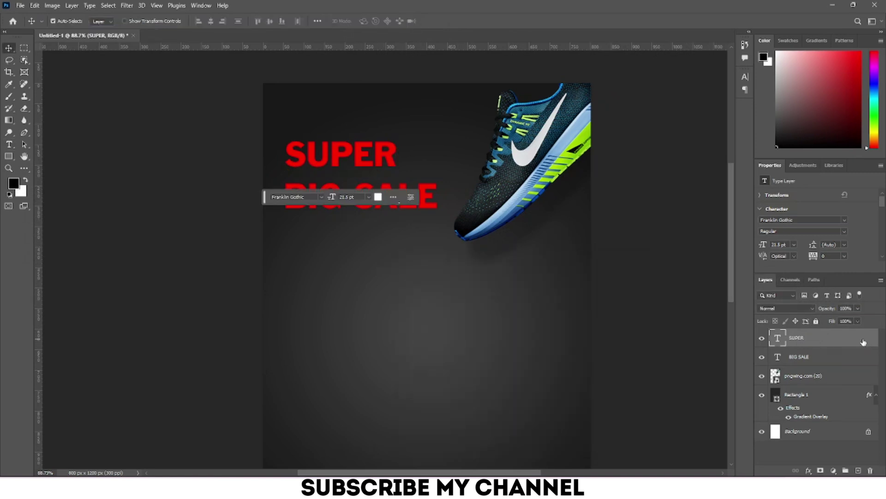
pyautogui.doubleClick(831, 338)
pyautogui.click(513, 329)
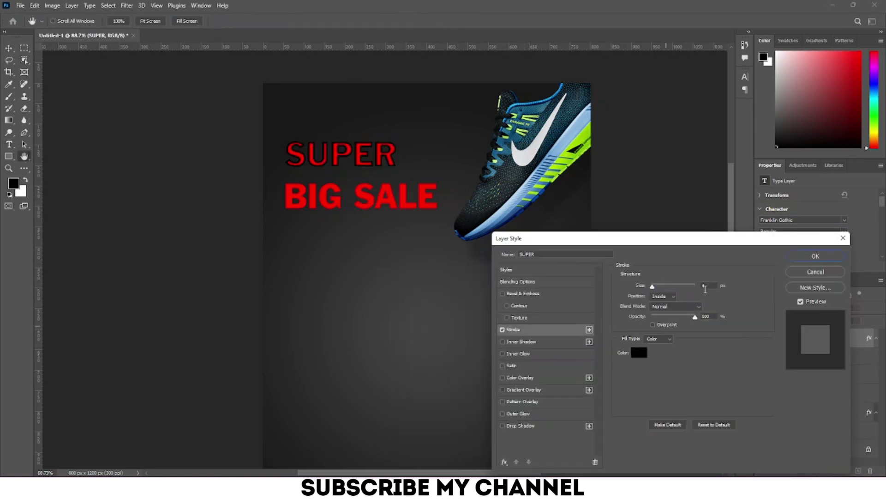
pyautogui.click(639, 352)
pyautogui.write('ffffff')
pyautogui.click(619, 275)
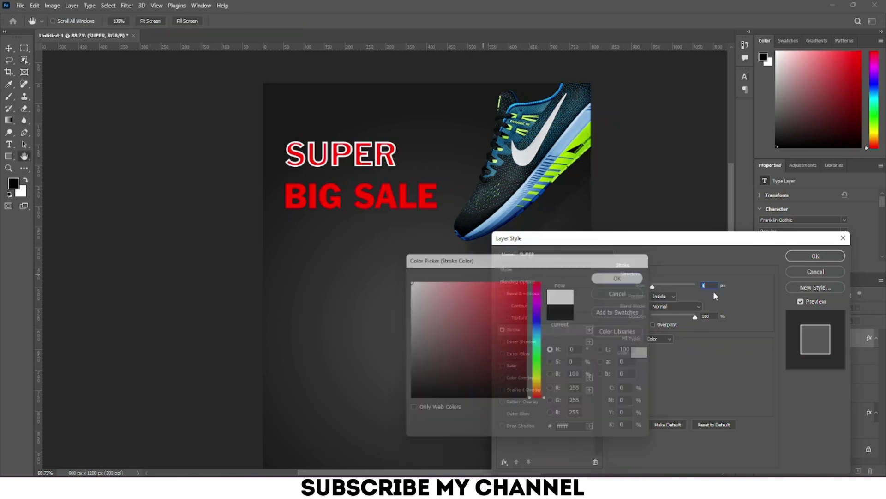
pyautogui.click(815, 256)
# Step: Set SUPER's text colour to white (ffffff)
pyautogui.press('t')
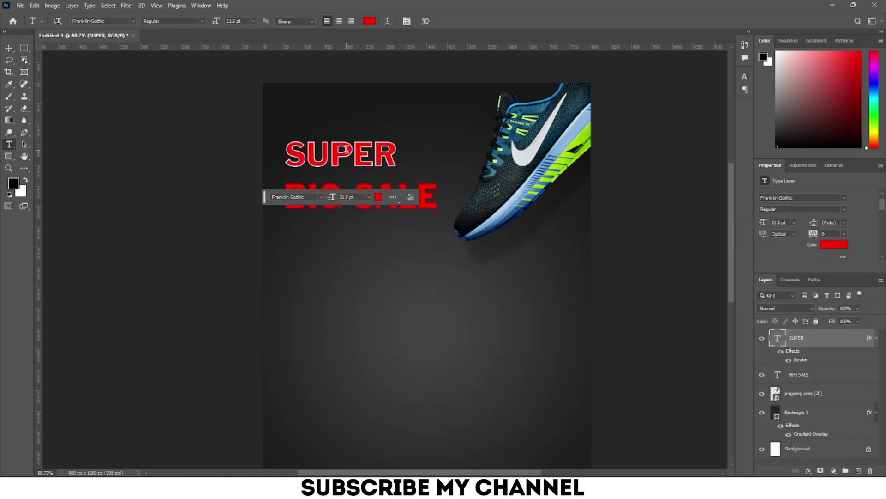
pyautogui.doubleClick(346, 149)
pyautogui.click(369, 20)
pyautogui.write('ffffff')
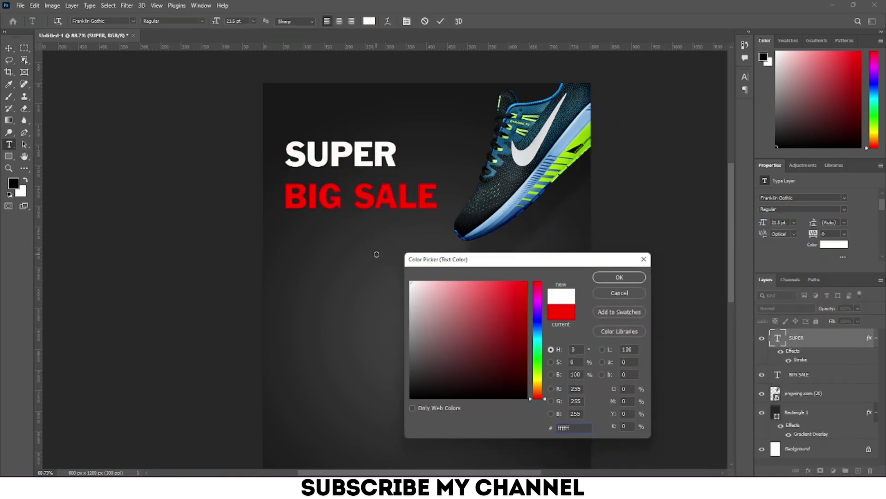
pyautogui.click(621, 277)
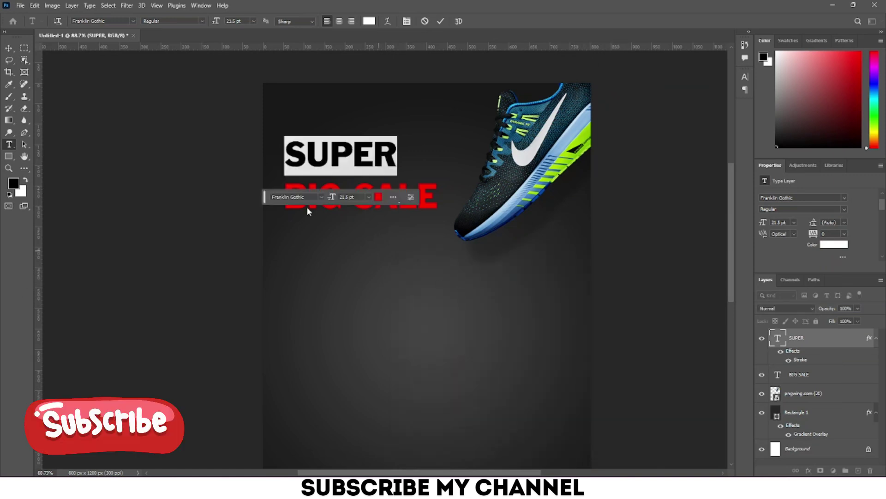
# Step: Move SUPER higher with BIG SALE directly beneath it
pyautogui.press('v')
pyautogui.moveTo(369, 162); pyautogui.dragTo(367, 127)
pyautogui.moveTo(367, 198); pyautogui.dragTo(363, 165)
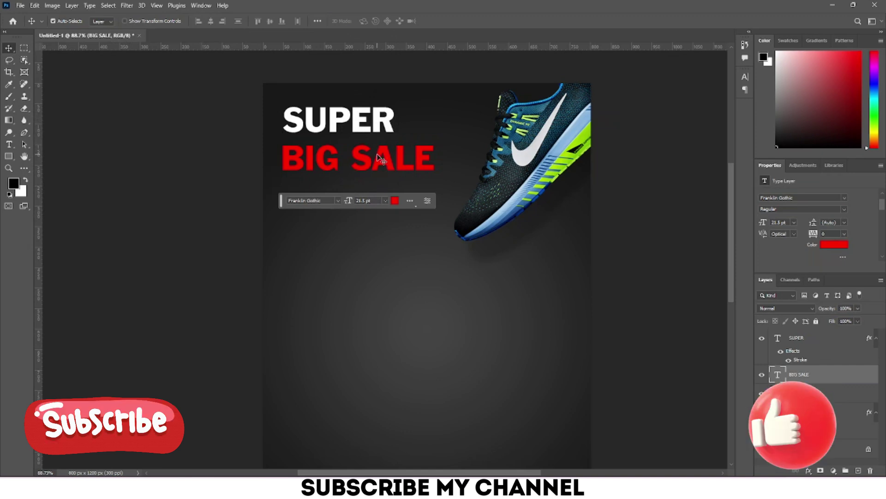
# Step: Fill SUPER with the dark background grey so it reads as outline, and shrink BIG SALE slightly
pyautogui.click(377, 127)
pyautogui.click(395, 162)
pyautogui.click(499, 174)
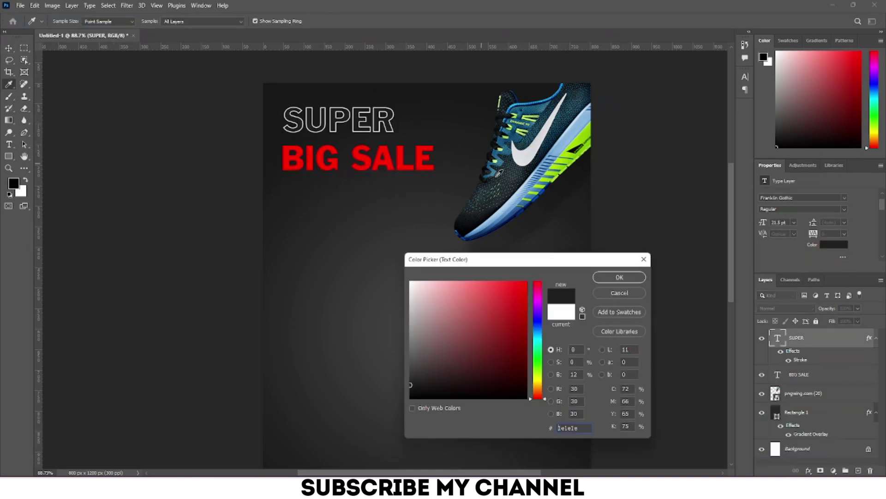
pyautogui.click(623, 279)
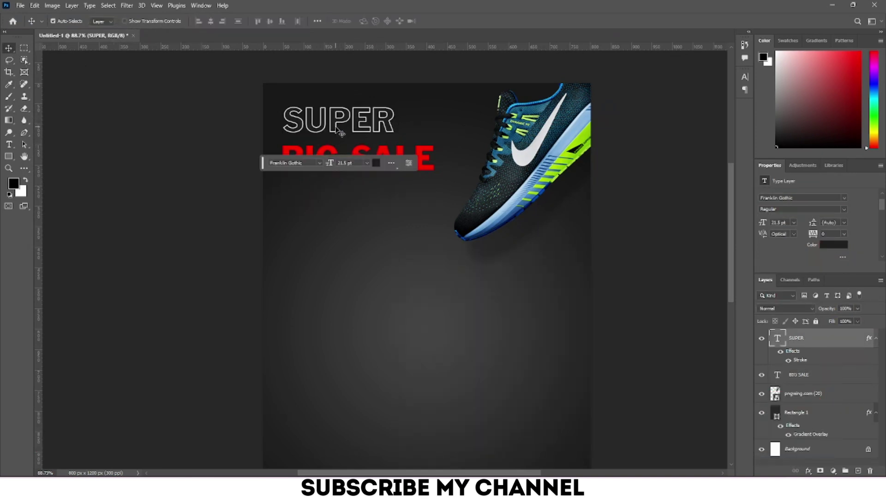
pyautogui.click(332, 153)
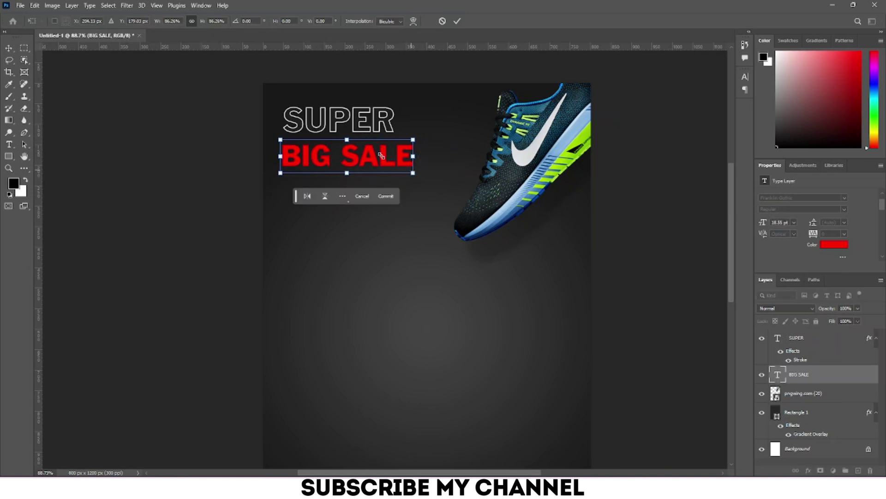
pyautogui.click(353, 170)
# Step: Add a Lorem ipsum text layer in 8 pt white Point Soft DEMO Light
pyautogui.press('t')
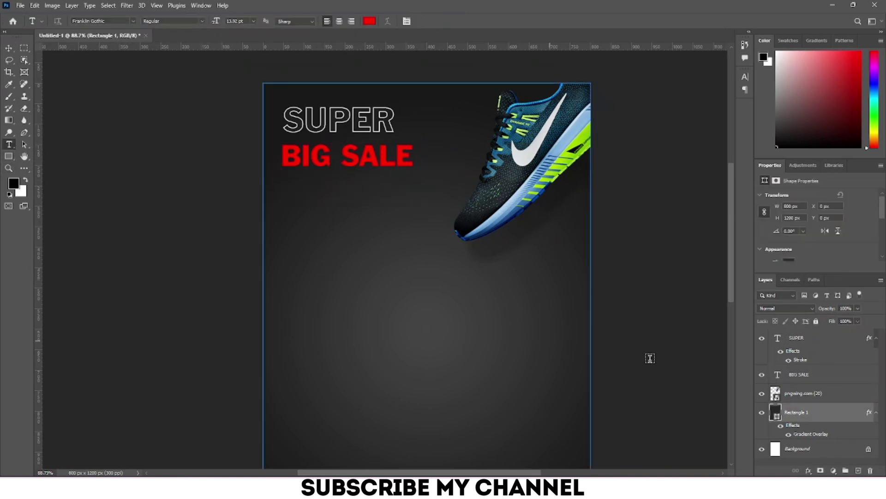
pyautogui.click(829, 341)
pyautogui.click(307, 309)
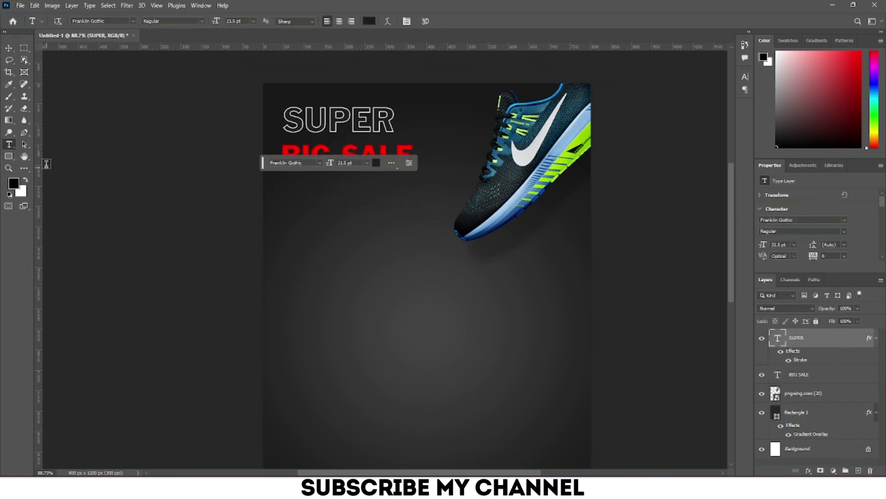
pyautogui.click(402, 335)
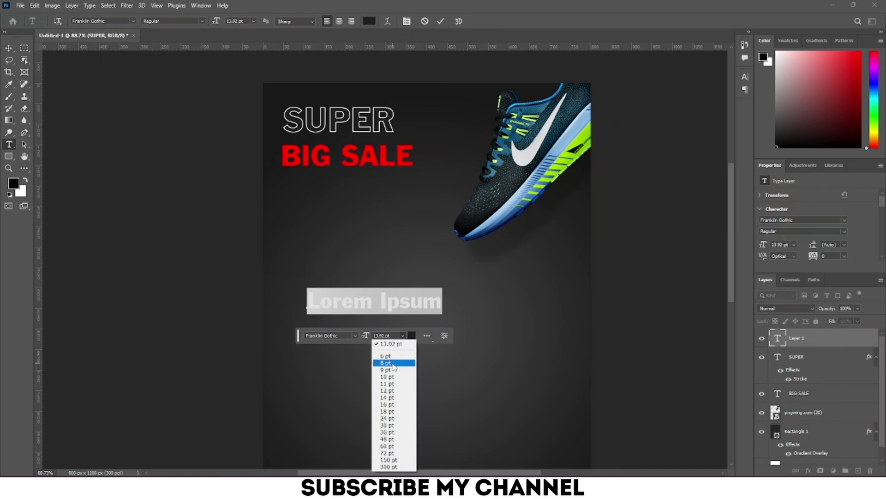
pyautogui.click(385, 365)
pyautogui.click(369, 21)
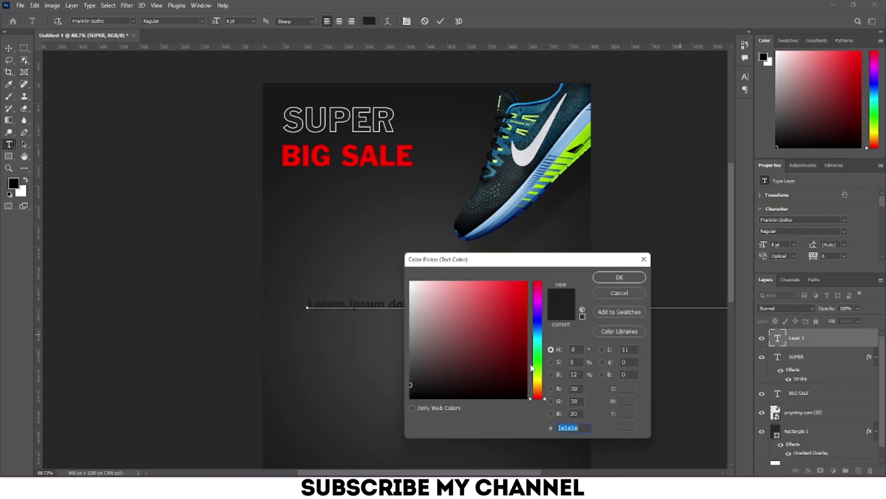
pyautogui.click(619, 277)
pyautogui.click(803, 219)
pyautogui.click(785, 323)
# Step: Break the Lorem ipsum paragraph into four lines
pyautogui.click(486, 305)
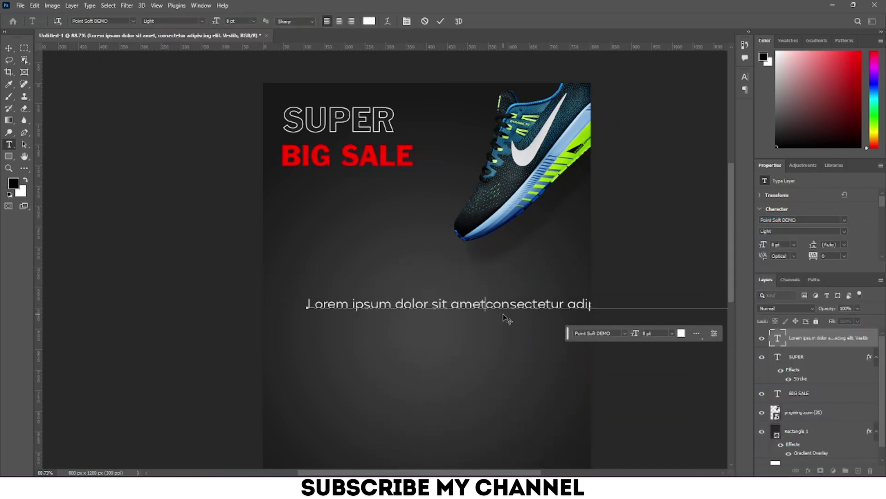
pyautogui.click(572, 286)
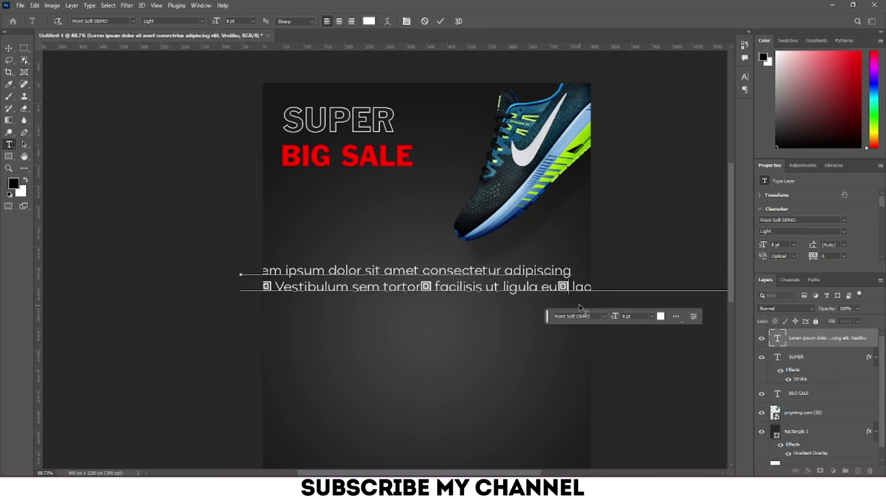
pyautogui.press('BackSpace')
pyautogui.press('Return')
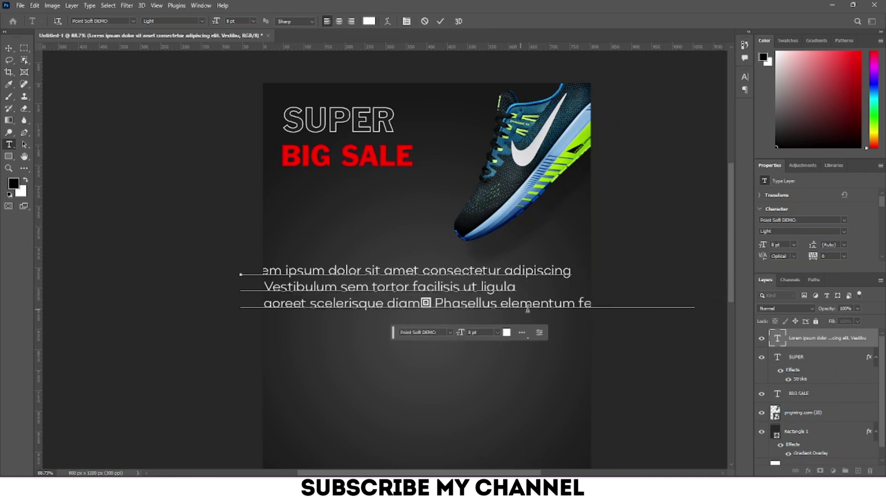
pyautogui.press('BackSpace')
pyautogui.hotkey('ctrl', 'a')
pyautogui.hotkey('ctrl', 'shift', ',')
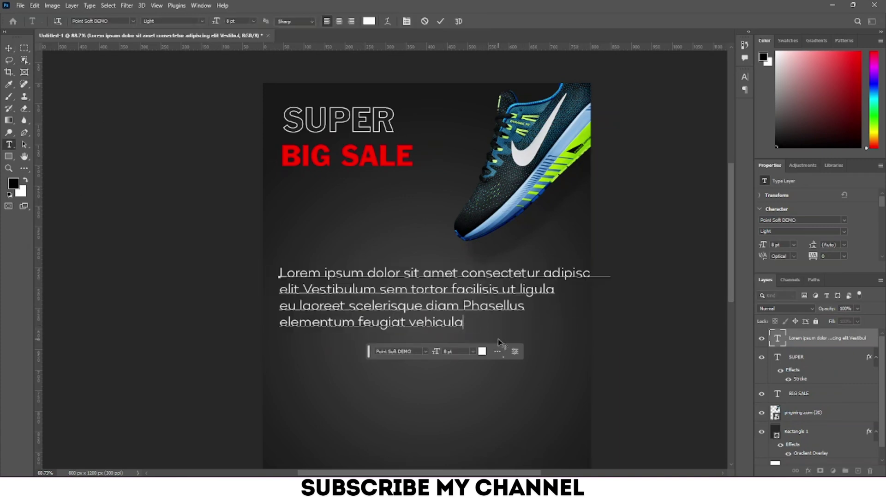
# Step: Scale the paragraph to about 68% and place it under BIG SALE
pyautogui.hotkey('ctrl', 'a')
pyautogui.click(473, 351)
pyautogui.click(462, 221)
pyautogui.moveTo(529, 316); pyautogui.dragTo(483, 311)
pyautogui.moveTo(394, 297); pyautogui.dragTo(359, 198)
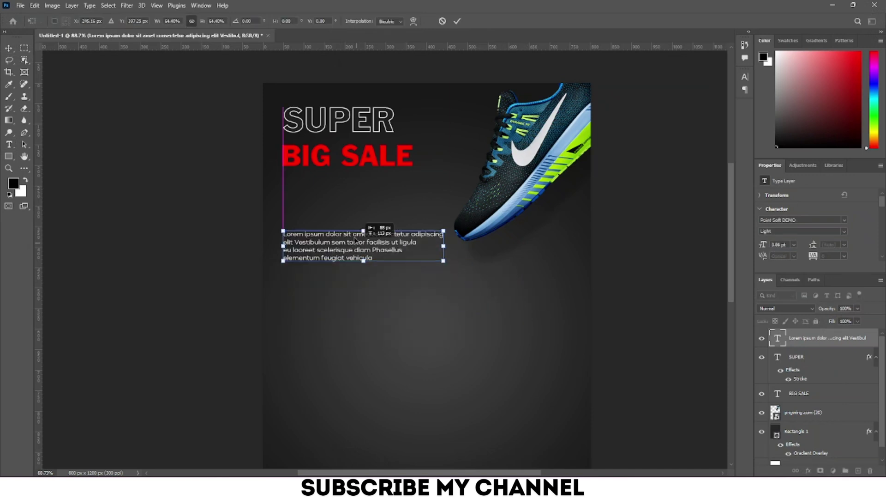
pyautogui.press('Return')
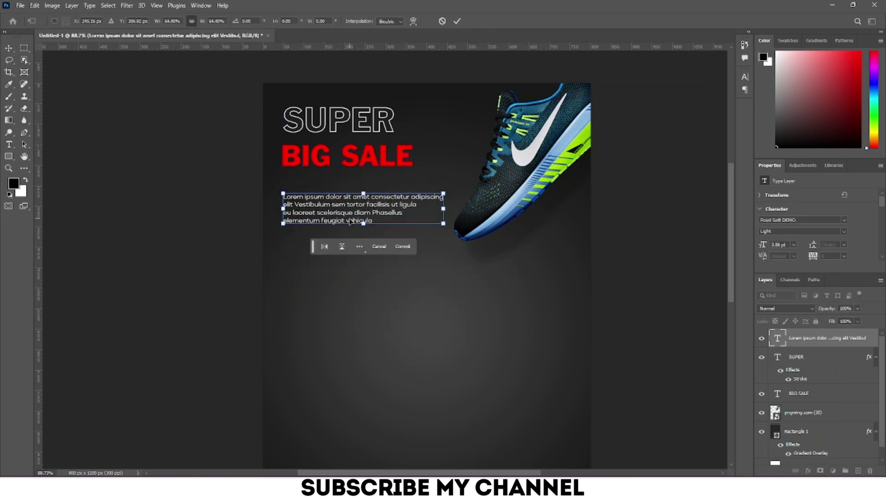
pyautogui.scroll(1, 308, 215)
pyautogui.scroll(1, 361, 171)
# Step: Draw a wide red rectangle bar just beneath the BIG SALE heading
pyautogui.click(10, 157)
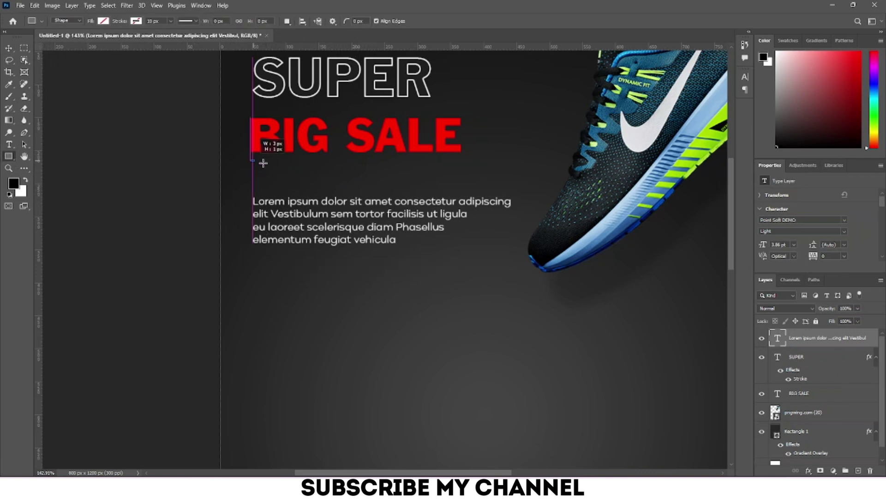
pyautogui.moveTo(250, 160)
pyautogui.mouseDown()
pyautogui.moveTo(463, 186)
pyautogui.moveTo(466, 178)
pyautogui.mouseUp()
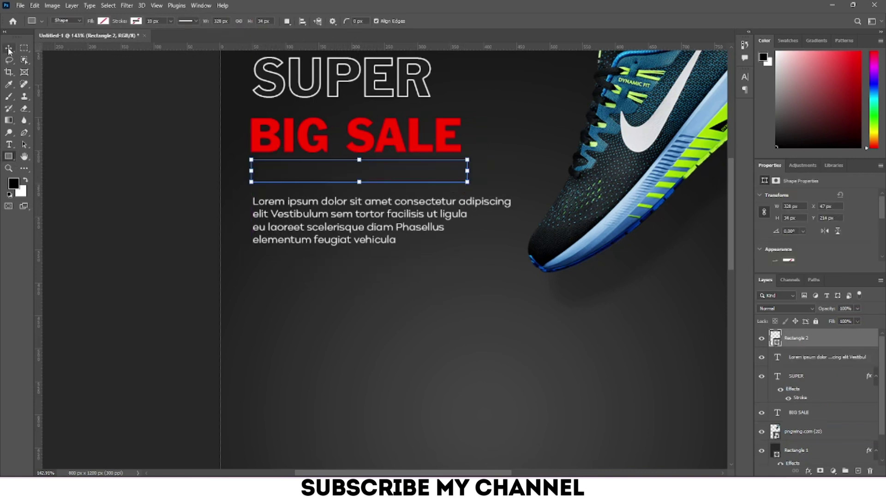
pyautogui.press('v')
pyautogui.press('u')
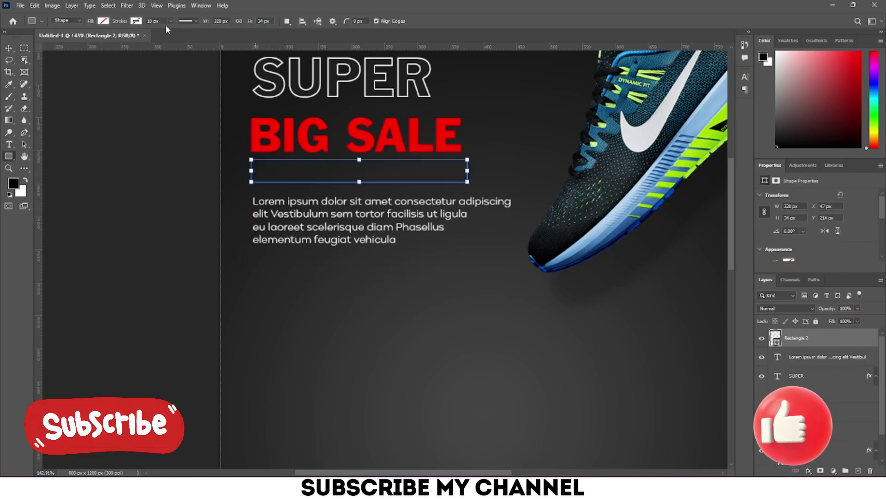
pyautogui.click(103, 21)
pyautogui.click(45, 70)
pyautogui.click(8, 48)
pyautogui.moveTo(345, 174); pyautogui.dragTo(344, 179)
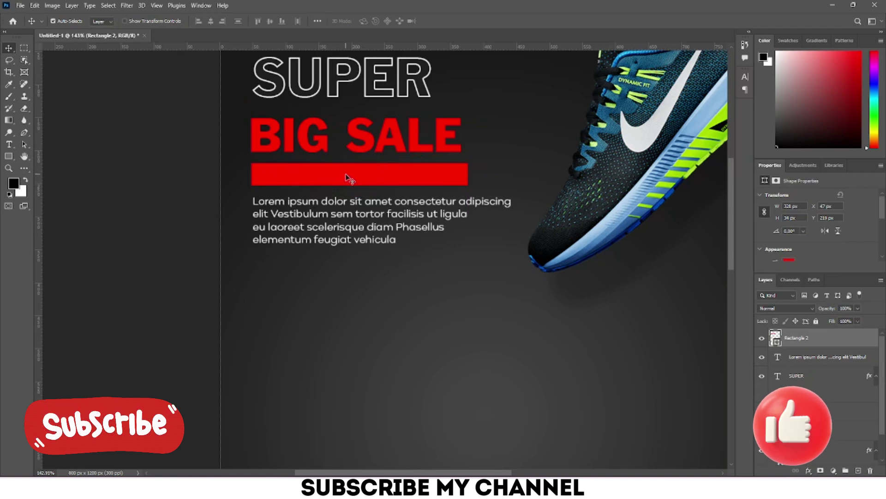
# Step: Duplicate BIG SALE lower on the page and start retyping the copy as the caption
pyautogui.moveTo(373, 141); pyautogui.dragTo(399, 326)
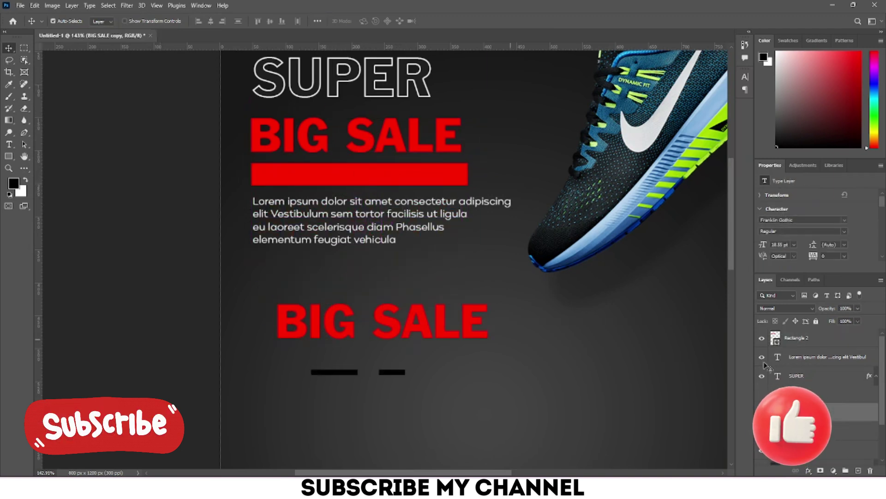
pyautogui.moveTo(801, 416); pyautogui.dragTo(839, 337)
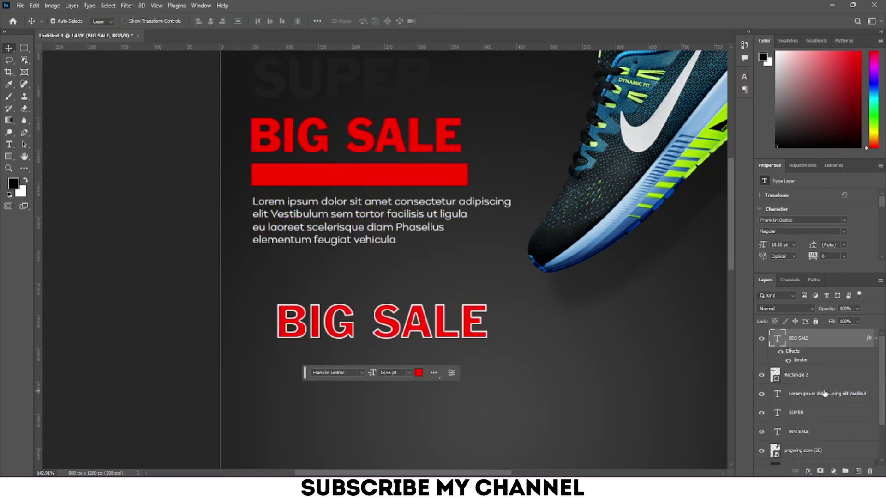
pyautogui.doubleClick(402, 328)
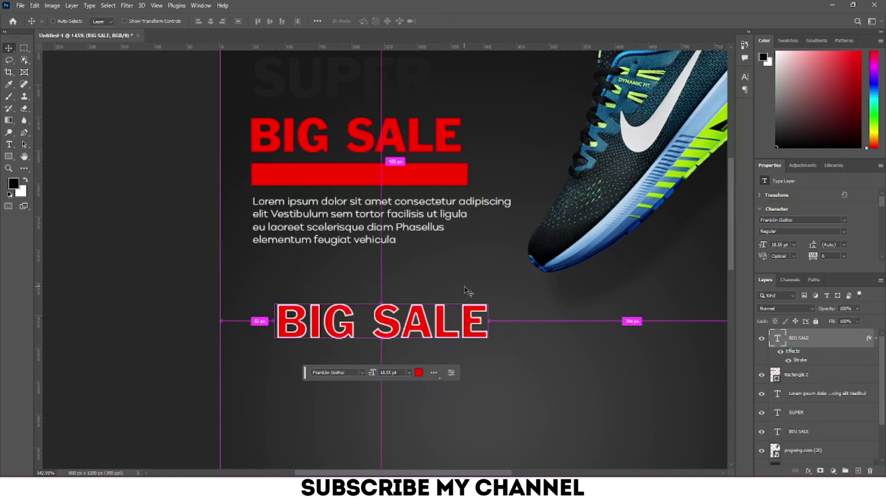
pyautogui.hotkey('ctrl', 'z')
pyautogui.doubleClick(399, 319)
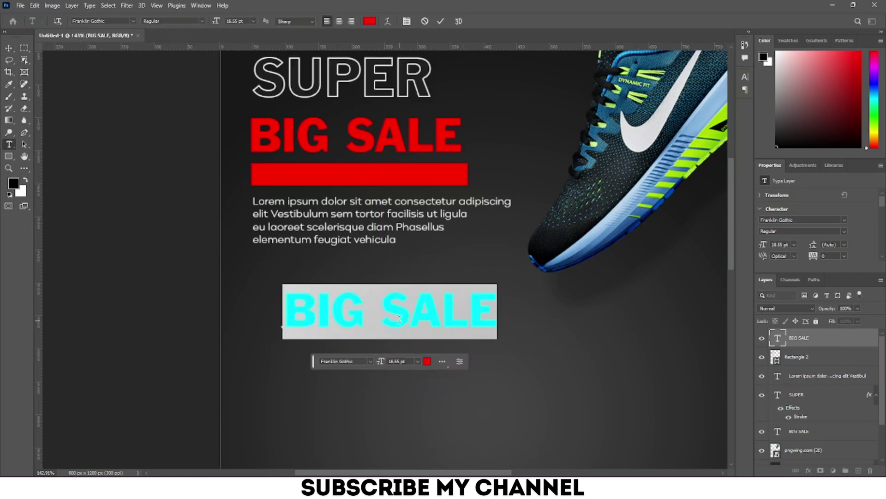
pyautogui.write('Sn this month')
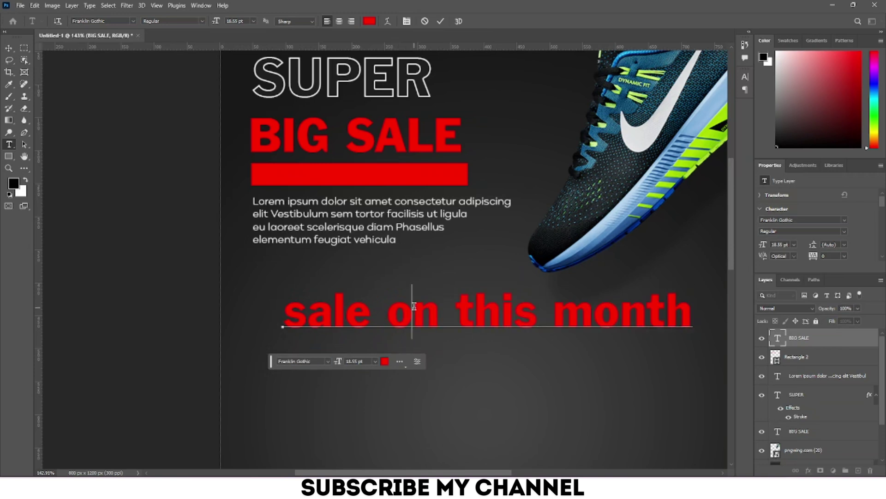
# Step: Set the whole caption line in small caps
pyautogui.hotkey('ctrl', 'a')
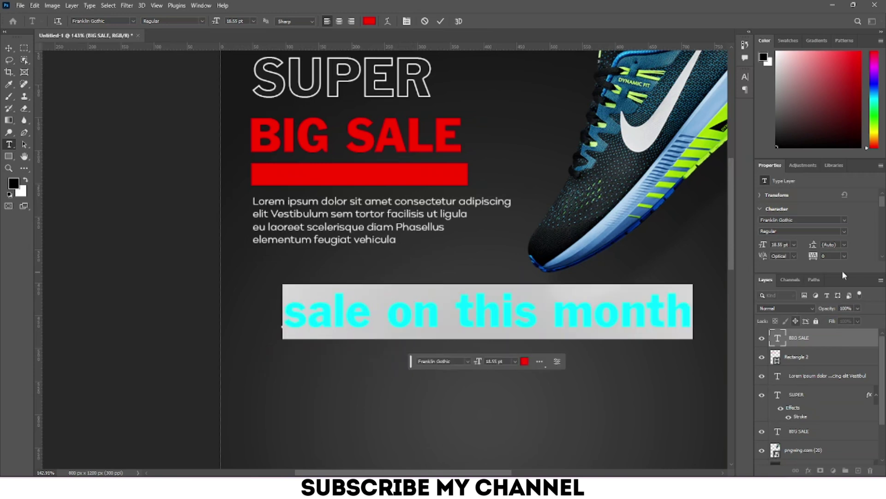
pyautogui.scroll(-3, 861, 253)
pyautogui.scroll(-2, 817, 239)
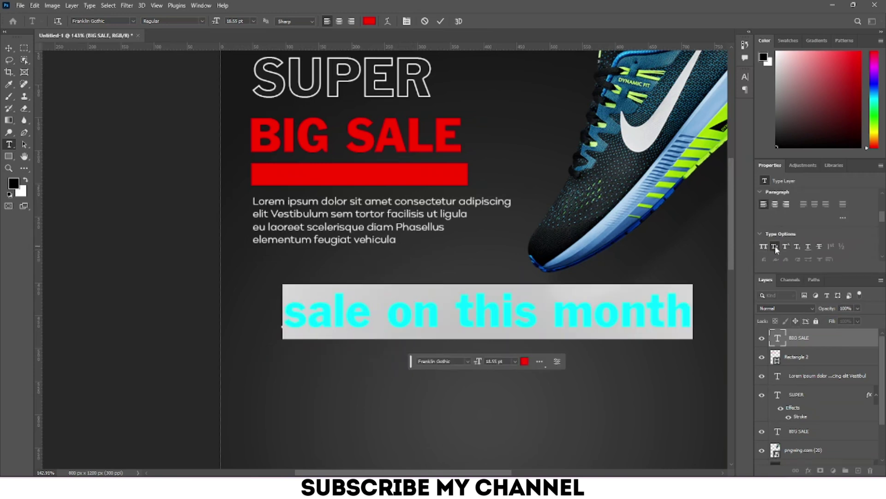
pyautogui.click(775, 247)
pyautogui.click(775, 247)
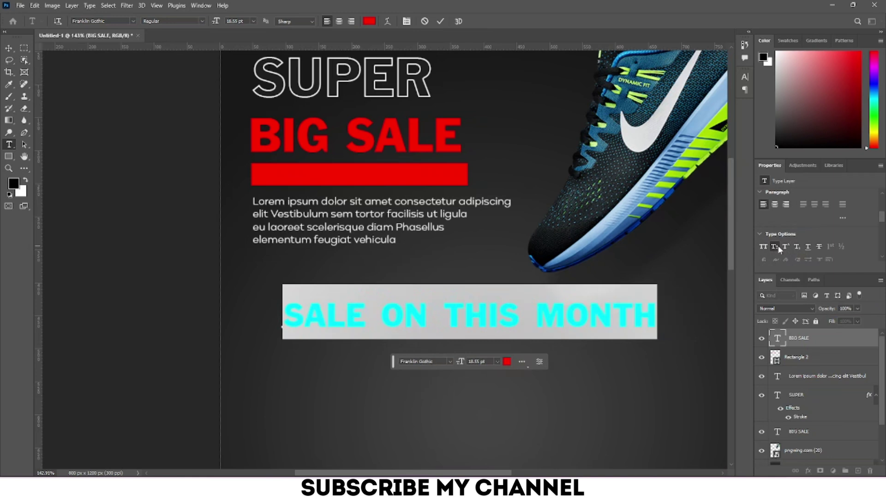
pyautogui.click(8, 47)
# Step: Recolour the SALE ON THIS MONTH caption white and scale it onto the red bar
pyautogui.doubleClick(415, 314)
pyautogui.click(507, 361)
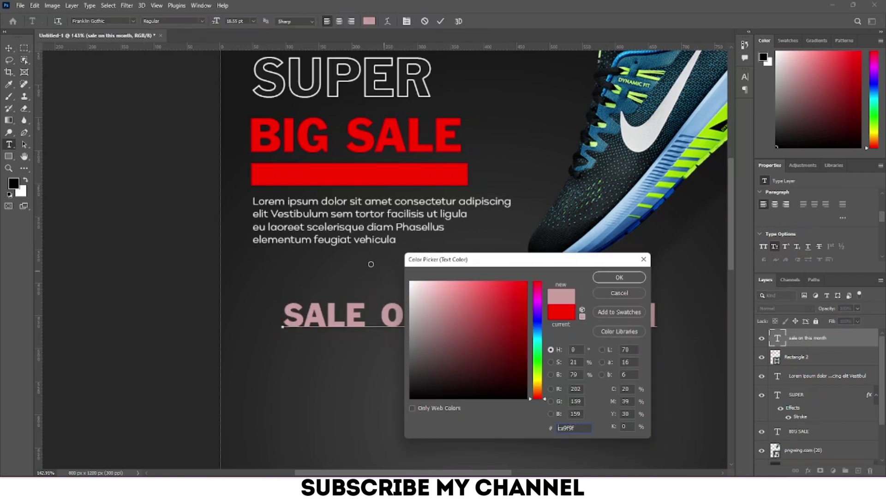
pyautogui.click(619, 277)
pyautogui.click(9, 48)
pyautogui.hotkey('ctrl', 't')
pyautogui.moveTo(659, 341)
pyautogui.mouseDown()
pyautogui.moveTo(413, 307)
pyautogui.moveTo(368, 180)
pyautogui.moveTo(389, 184)
pyautogui.mouseUp()
pyautogui.press('Return')
# Step: Set the caption's tracking to 220 and select the red bar behind it
pyautogui.doubleClick(379, 178)
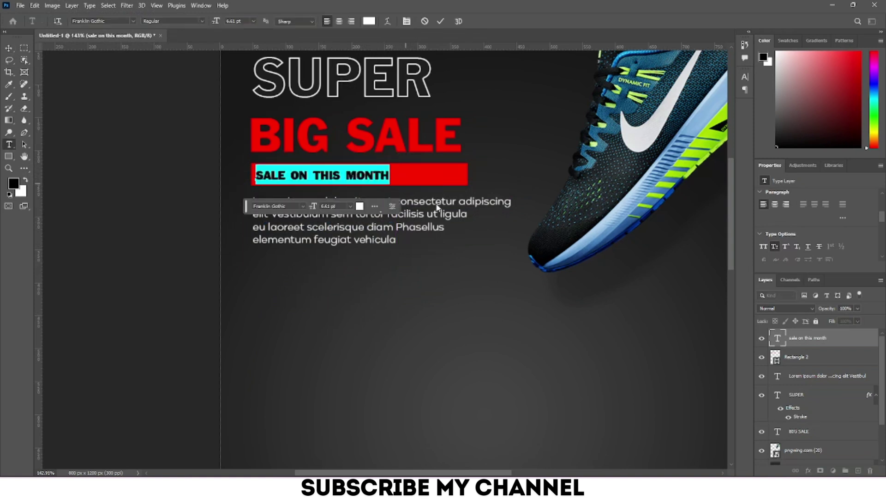
pyautogui.click(833, 226)
pyautogui.scroll(6, 832, 226)
pyautogui.scroll(8, 833, 226)
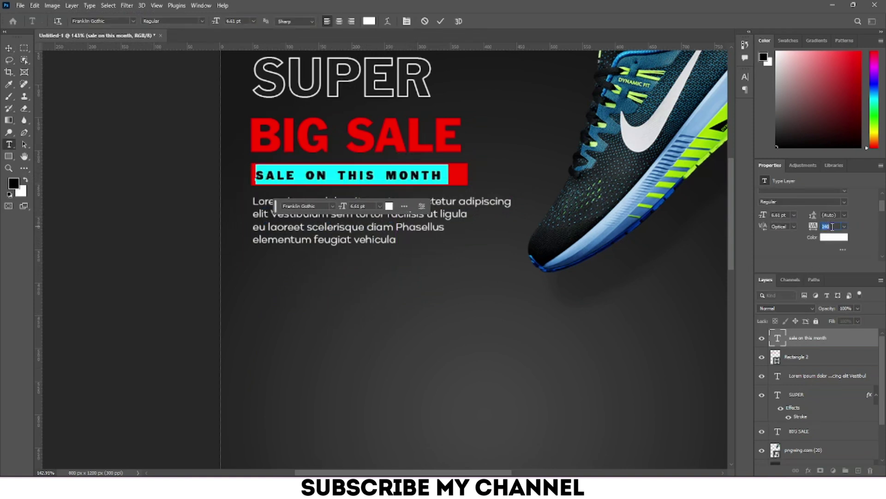
pyautogui.scroll(8, 832, 226)
pyautogui.click(8, 48)
pyautogui.click(412, 171)
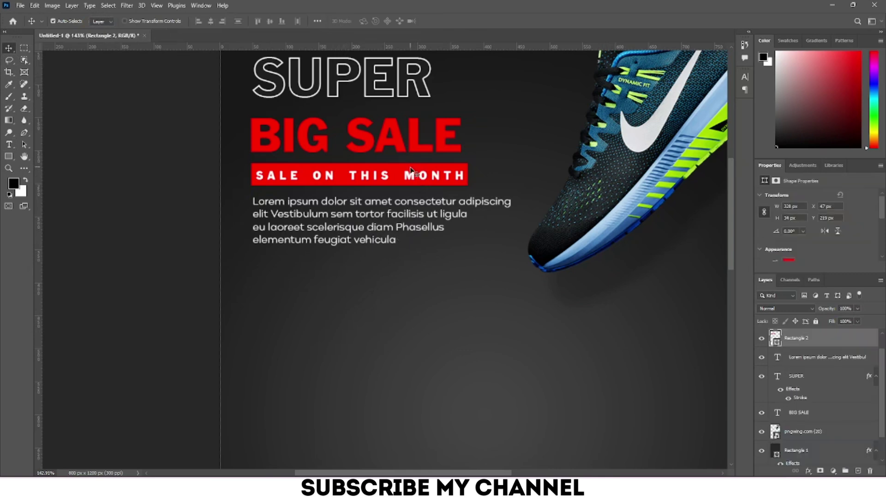
pyautogui.scroll(1, 792, 349)
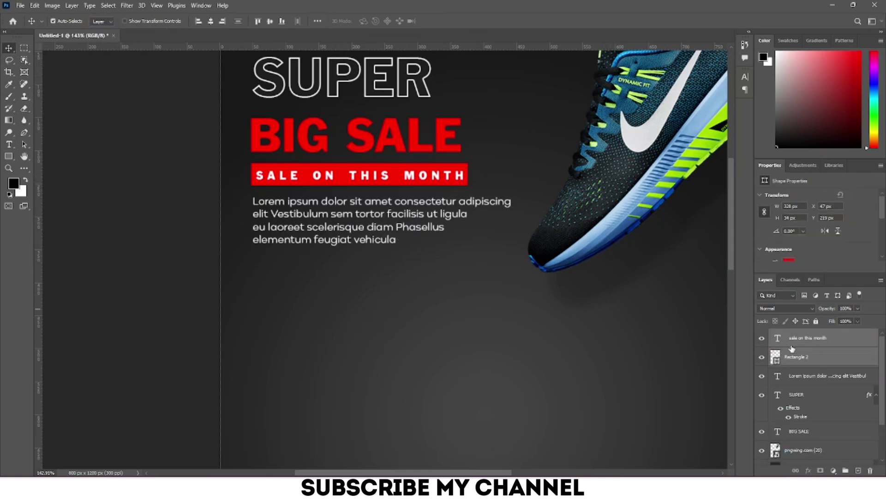
# Step: Enlarge the BIG SALE heading to 21.5 pt
pyautogui.click(424, 312)
pyautogui.scroll(-3, 336, 287)
pyautogui.scroll(-2, 400, 241)
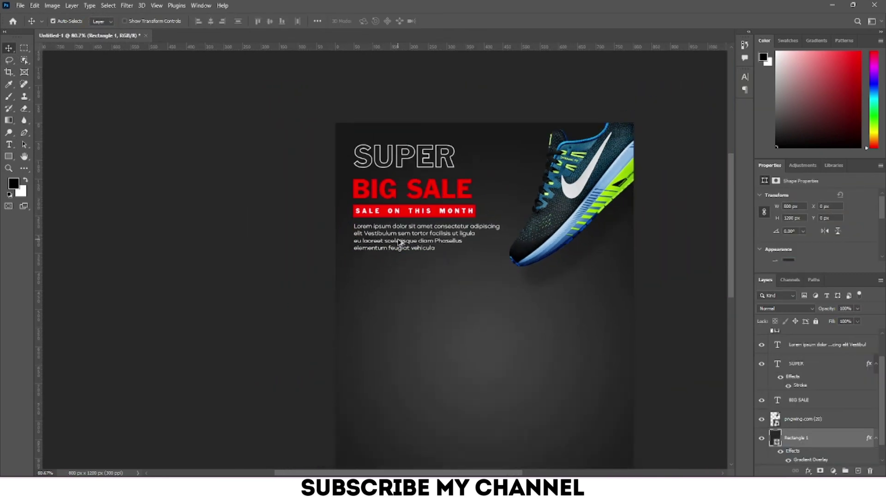
pyautogui.click(535, 254)
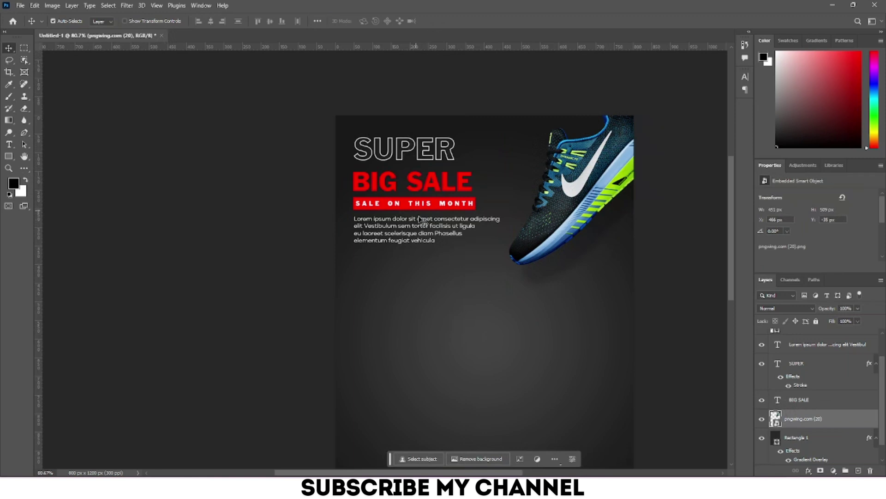
pyautogui.scroll(-1, 453, 302)
pyautogui.doubleClick(475, 172)
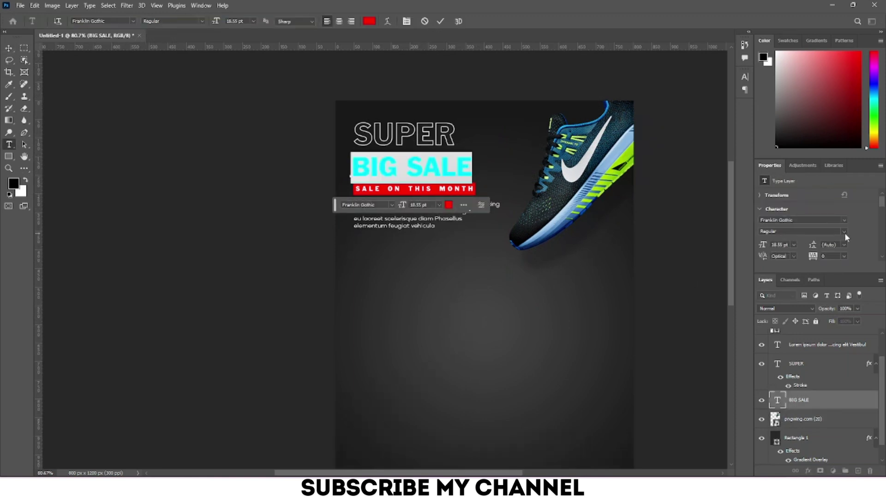
pyautogui.click(780, 244)
pyautogui.write('21.5')
pyautogui.press('Return')
pyautogui.press('v')
pyautogui.click(416, 130)
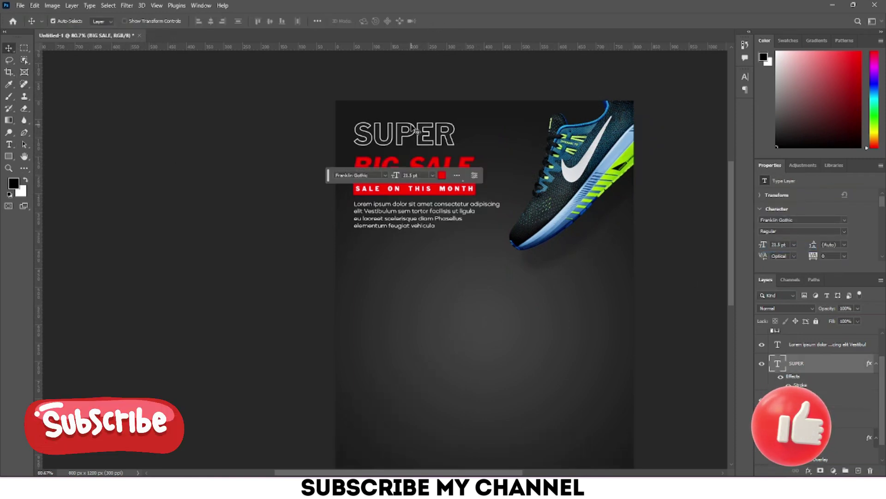
# Step: Change the SUPER heading's font style to Italic
pyautogui.doubleClick(415, 131)
pyautogui.click(802, 231)
pyautogui.click(785, 242)
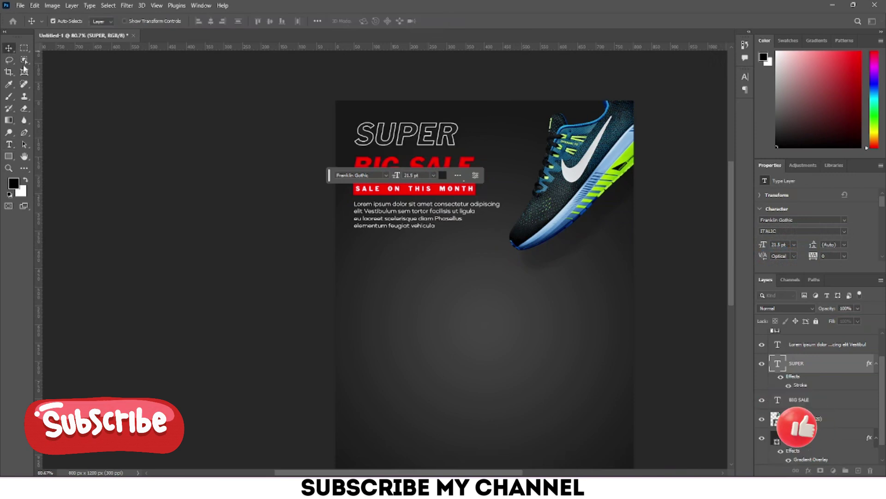
pyautogui.click(414, 243)
pyautogui.scroll(-1, 424, 220)
pyautogui.scroll(-1, 438, 225)
pyautogui.scroll(-1, 416, 240)
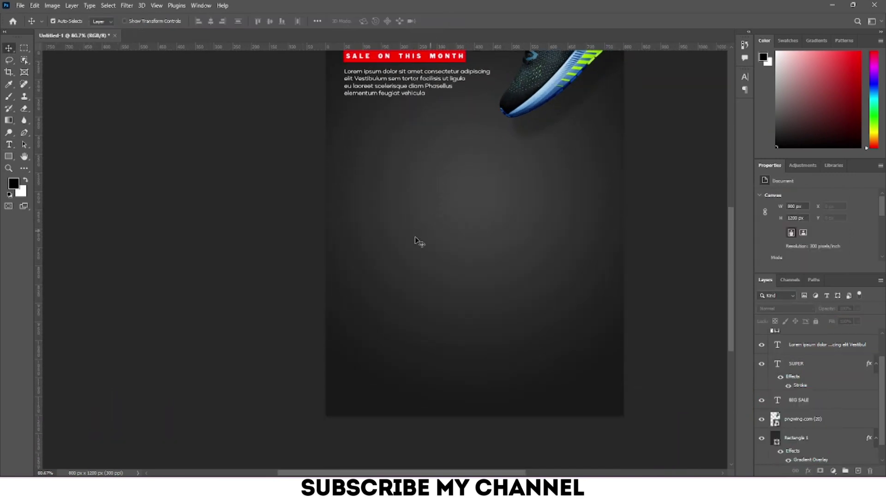
pyautogui.click(10, 157)
pyautogui.click(51, 158)
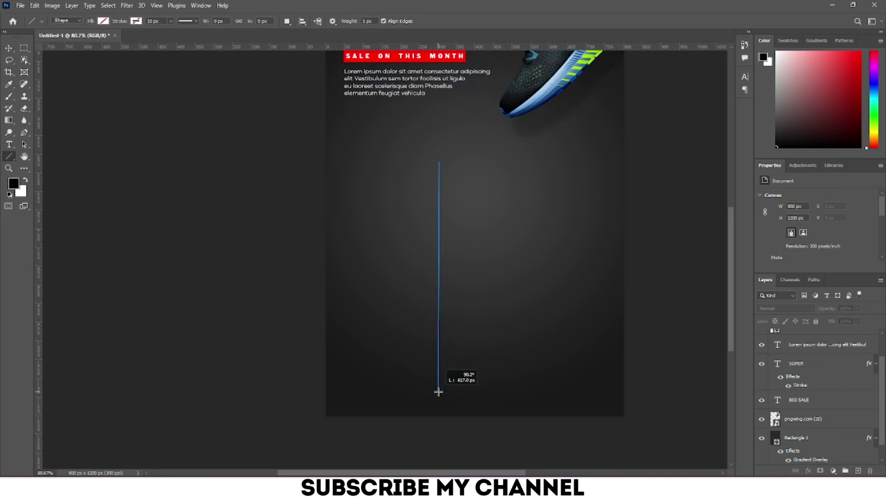
# Step: Give the vertical line a white colour and 2 px stroke, and place a second vertical line
pyautogui.click(104, 20)
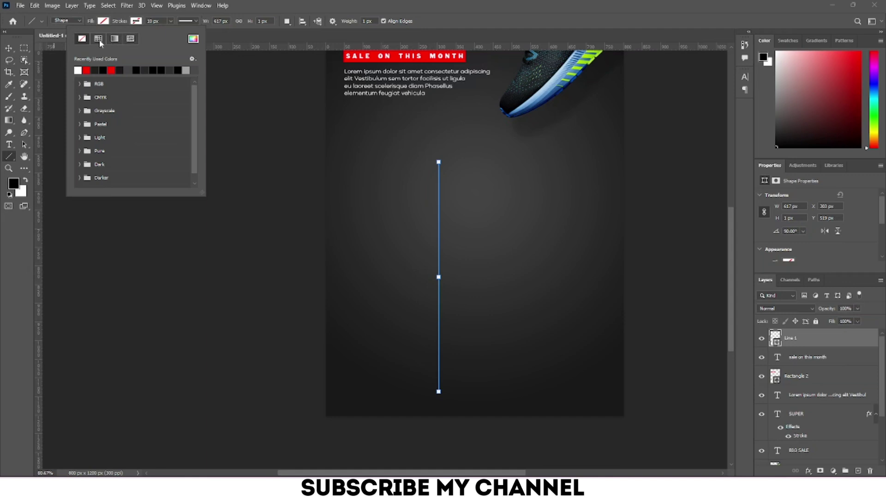
pyautogui.click(159, 20)
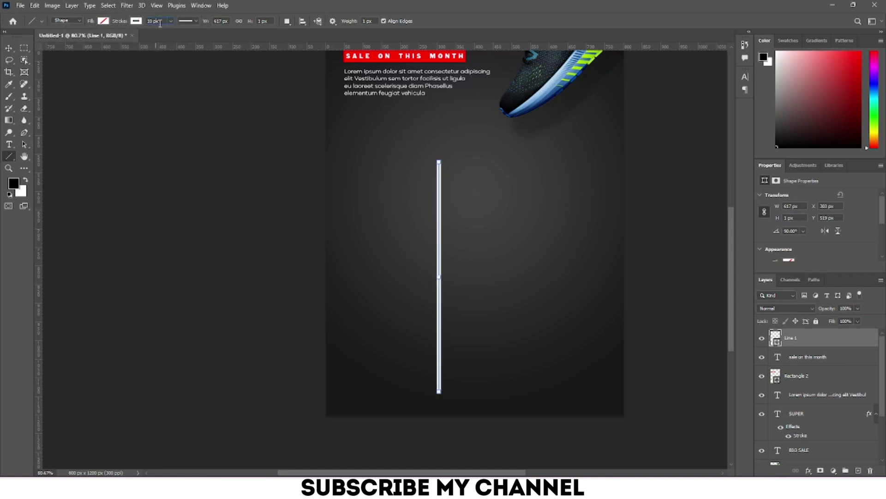
pyautogui.click(8, 47)
pyautogui.moveTo(439, 245)
pyautogui.mouseDown()
pyautogui.moveTo(415, 241)
pyautogui.moveTo(546, 239)
pyautogui.mouseUp()
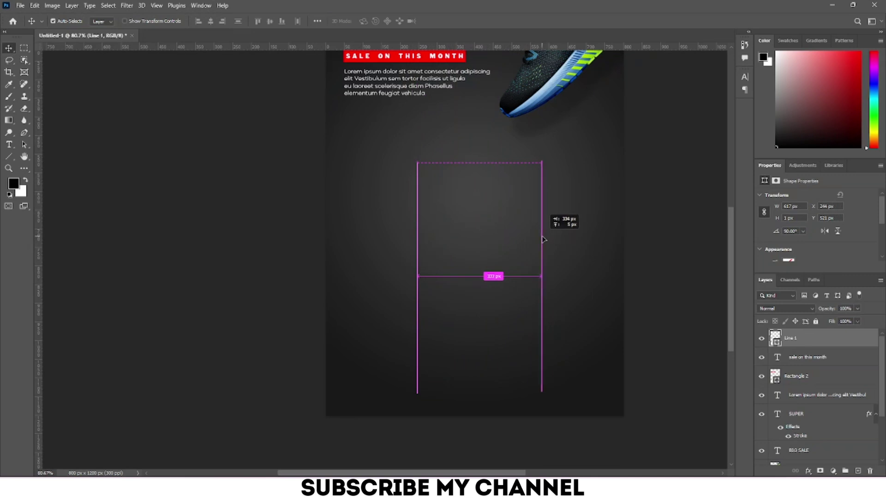
# Step: Duplicate a vertical line, rotate the copy 90° to horizontal and move it up
pyautogui.click(515, 238)
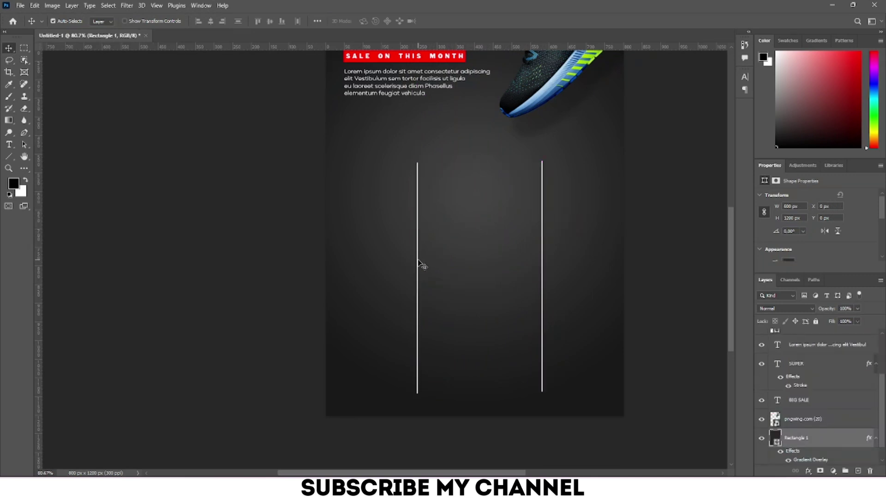
pyautogui.moveTo(418, 262); pyautogui.dragTo(466, 252)
pyautogui.hotkey('ctrl', 't')
pyautogui.rightClick(466, 242)
pyautogui.click(504, 405)
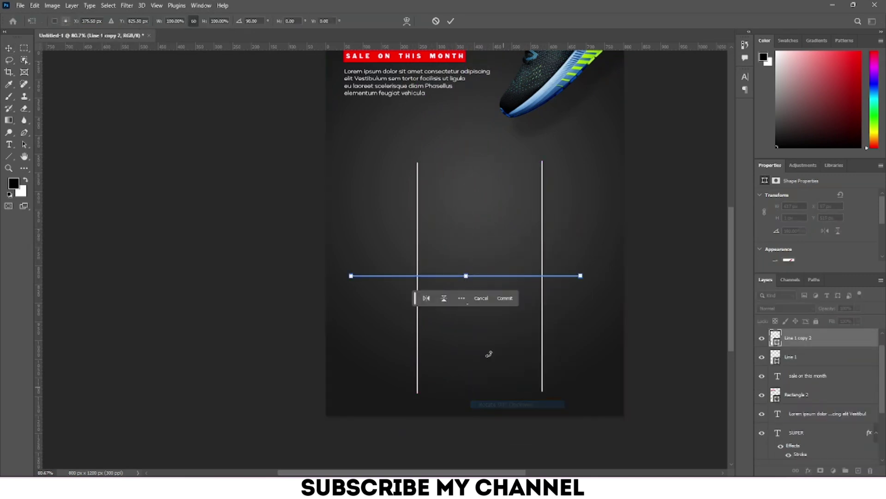
pyautogui.press('Return')
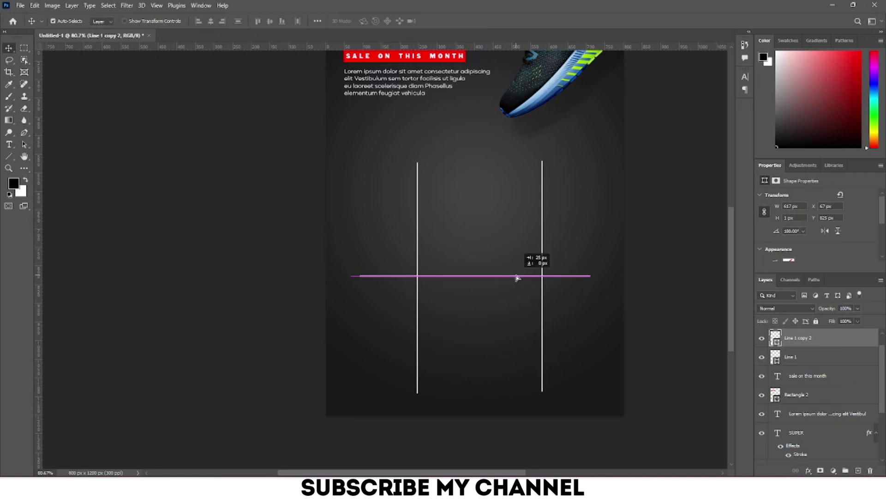
pyautogui.moveTo(508, 279); pyautogui.dragTo(505, 226)
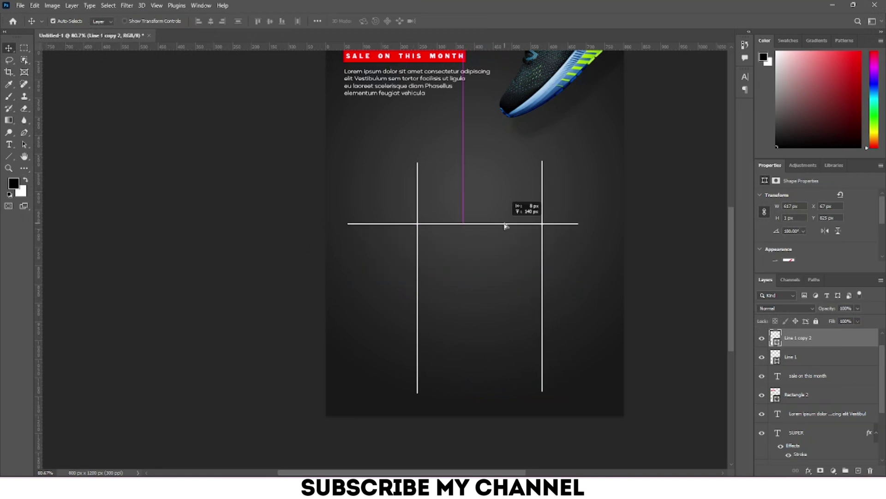
# Step: Lengthen the horizontal line and add a second horizontal line lower down
pyautogui.hotkey('ctrl', 't')
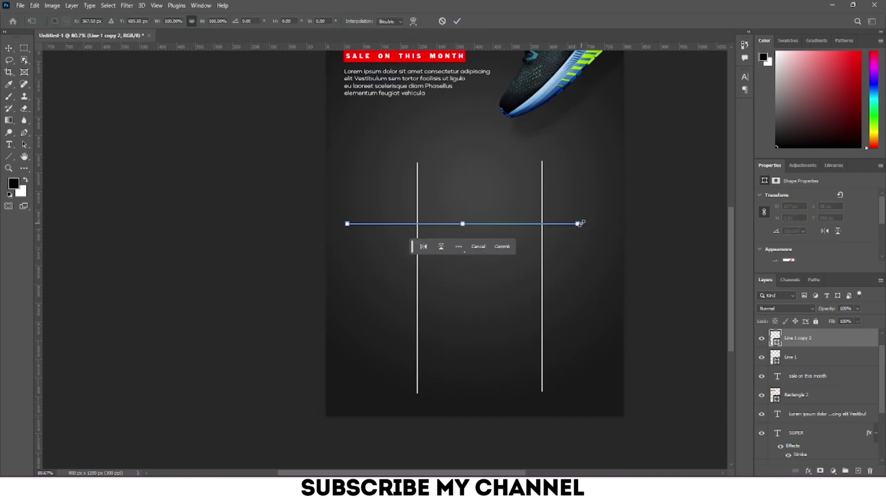
pyautogui.moveTo(581, 223); pyautogui.dragTo(600, 224)
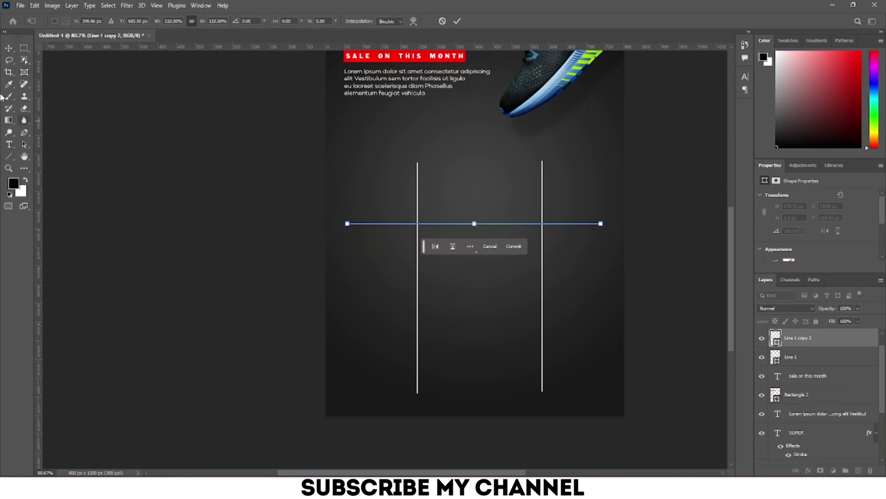
pyautogui.click(505, 245)
pyautogui.moveTo(498, 230); pyautogui.dragTo(491, 325)
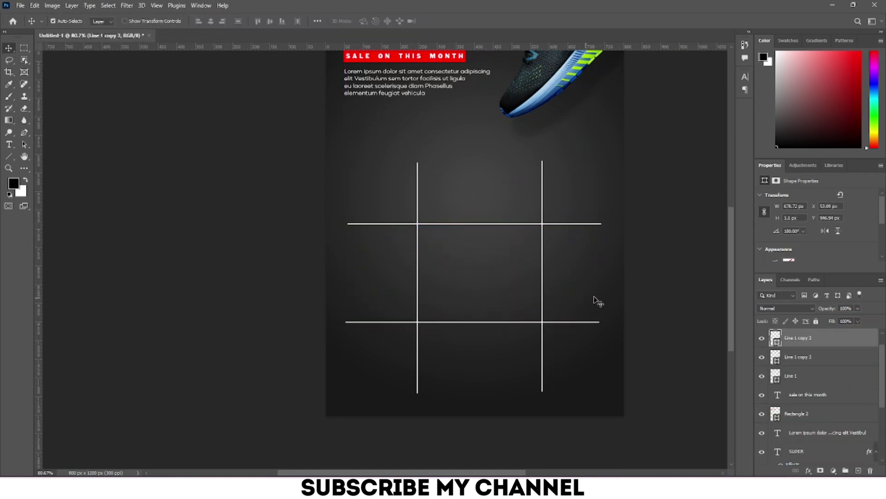
# Step: Set the selected grid line layers to 20% opacity
pyautogui.scroll(-1, 518, 247)
pyautogui.click(824, 393)
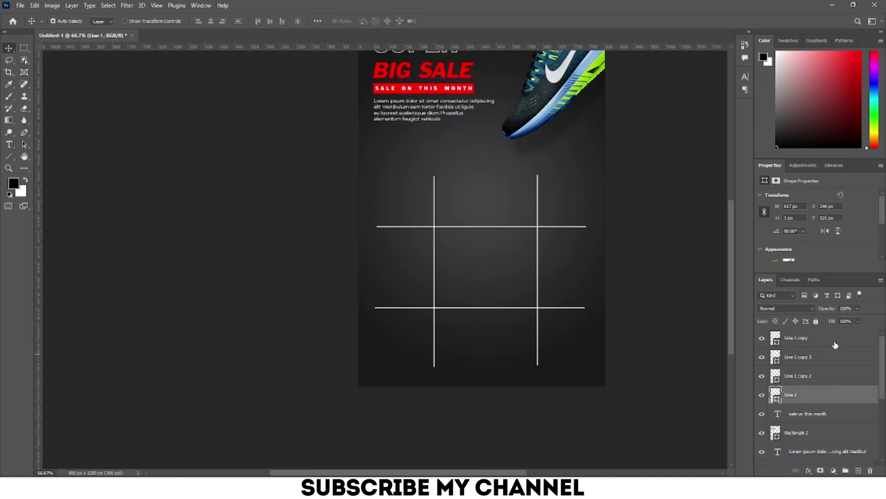
pyautogui.keyDown('shift'); pyautogui.click(827, 338); pyautogui.keyUp('shift')
pyautogui.click(846, 308)
pyautogui.write('10')
pyautogui.press('Return')
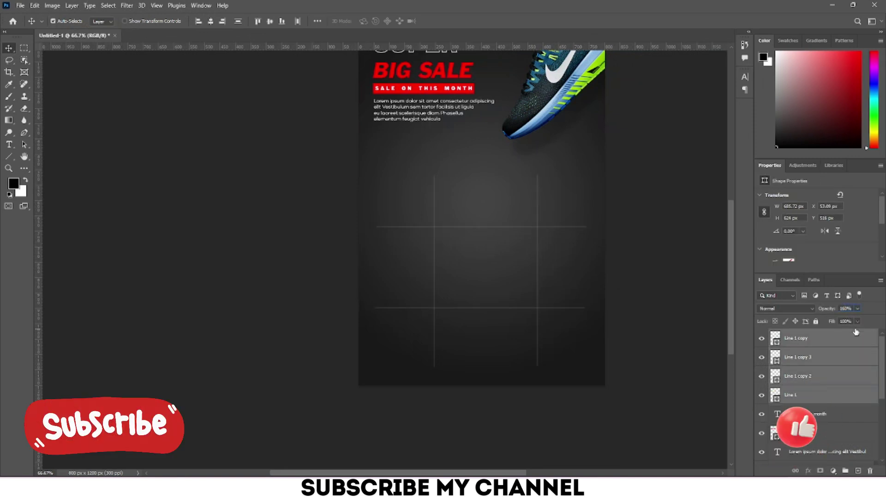
pyautogui.write('20')
pyautogui.press('Return')
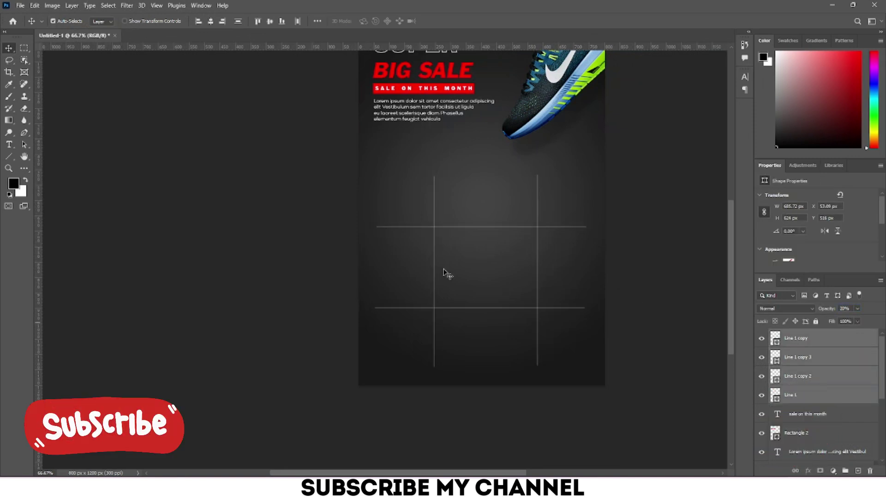
# Step: Shift the right vertical grid line slightly left
pyautogui.scroll(2, 462, 236)
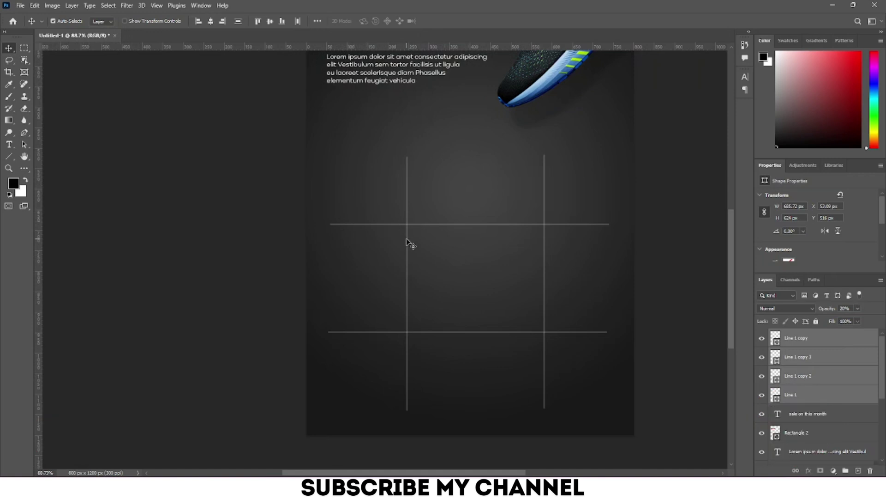
pyautogui.click(410, 244)
pyautogui.click(408, 242)
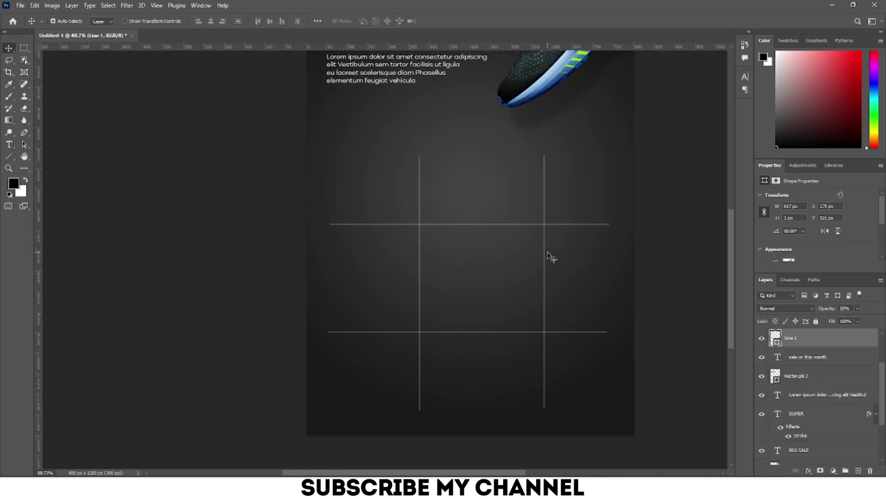
pyautogui.moveTo(545, 253); pyautogui.dragTo(544, 253)
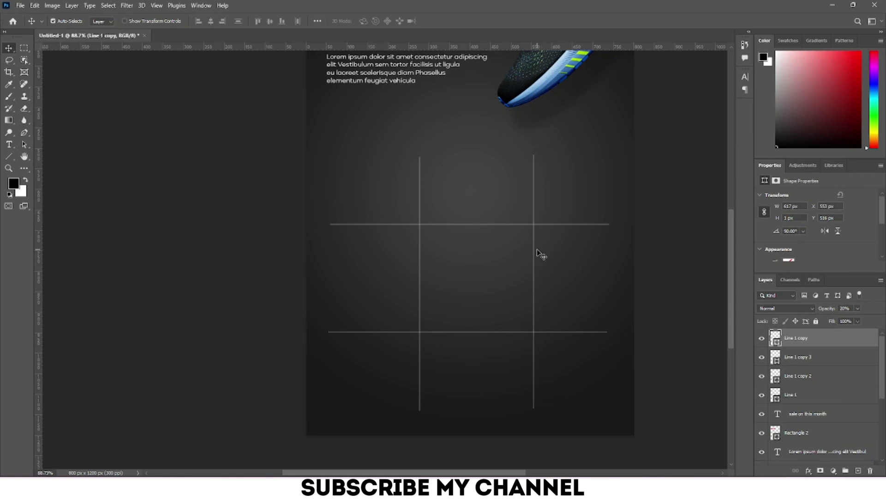
pyautogui.scroll(-2, 412, 246)
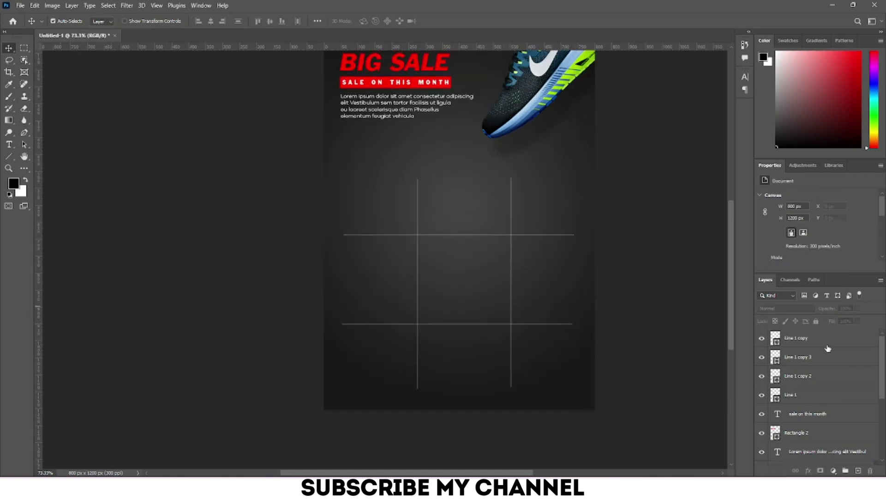
# Step: Place the shoe image pngwing.com (15), shrunk into the grid's top-left cell
pyautogui.click(21, 5)
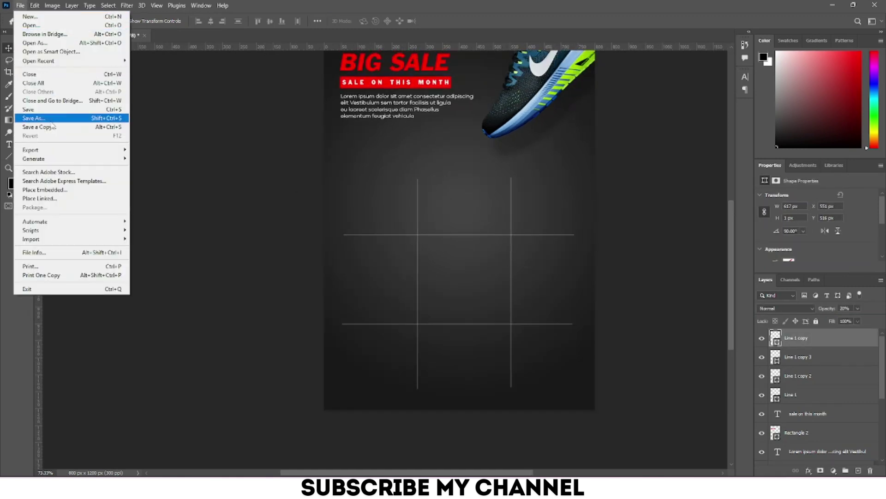
pyautogui.click(74, 189)
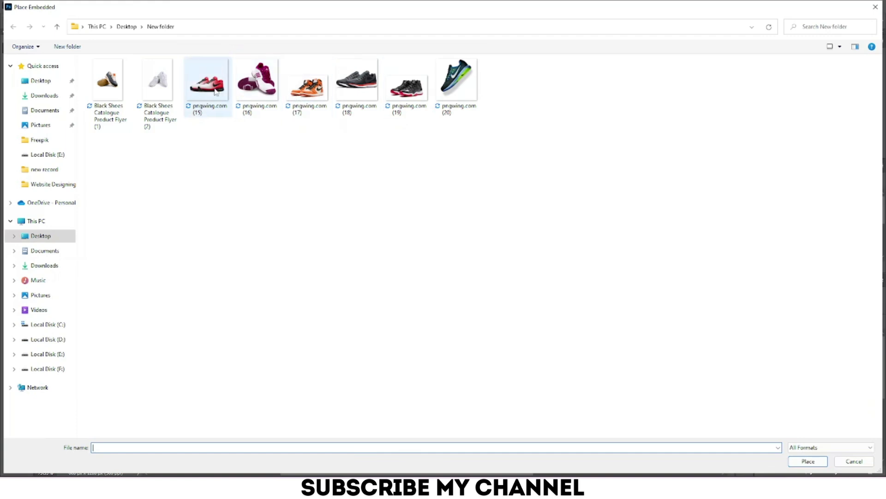
pyautogui.click(208, 84)
pyautogui.press('Return')
pyautogui.moveTo(593, 362)
pyautogui.mouseDown()
pyautogui.moveTo(484, 253)
pyautogui.moveTo(376, 196)
pyautogui.mouseUp()
pyautogui.press('Return')
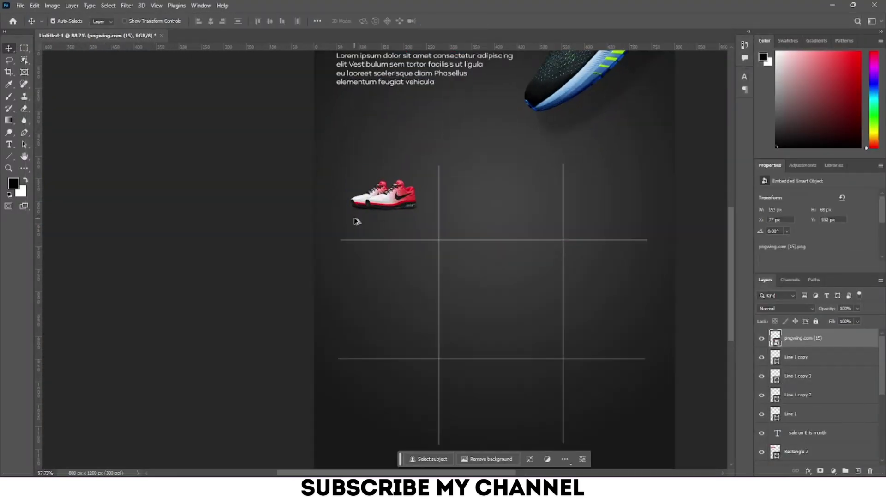
# Step: Draw a small red rectangle bar and position it under the red shoe
pyautogui.scroll(5, 356, 222)
pyautogui.rightClick(14, 158)
pyautogui.click(44, 155)
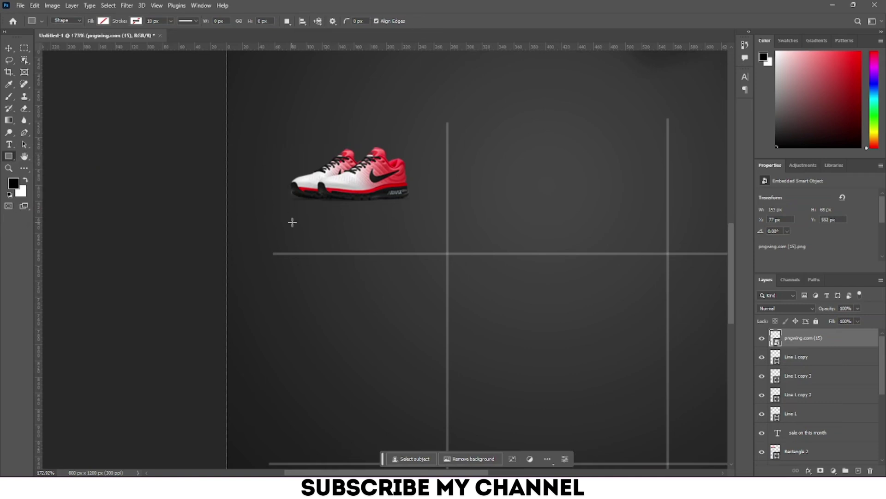
pyautogui.moveTo(284, 232); pyautogui.dragTo(343, 233)
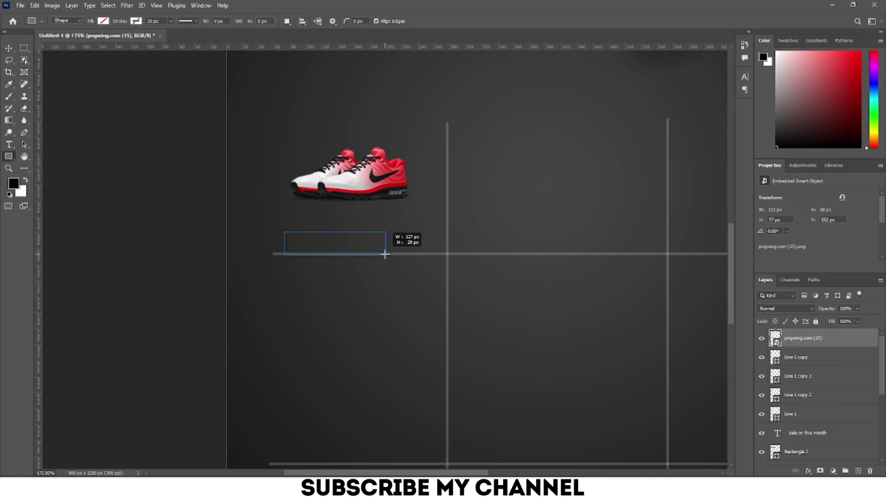
pyautogui.click(103, 21)
pyautogui.click(62, 66)
pyautogui.press('v')
pyautogui.moveTo(358, 246); pyautogui.dragTo(378, 231)
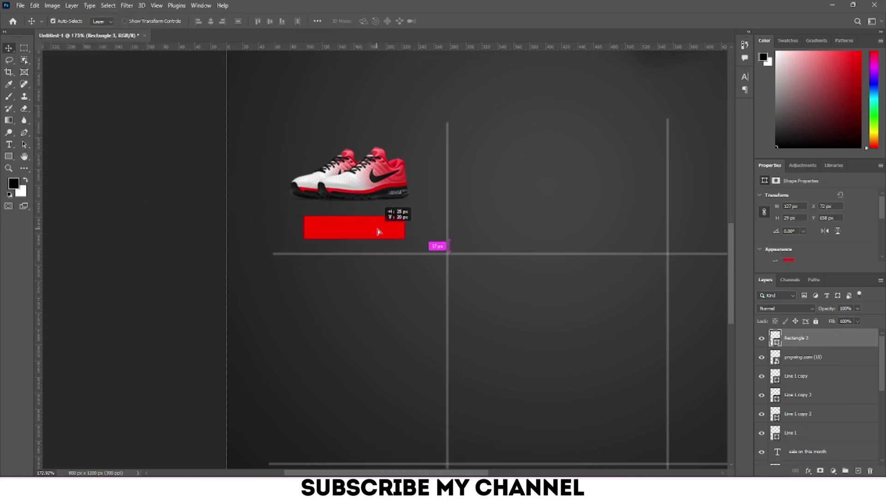
pyautogui.scroll(-5, 830, 228)
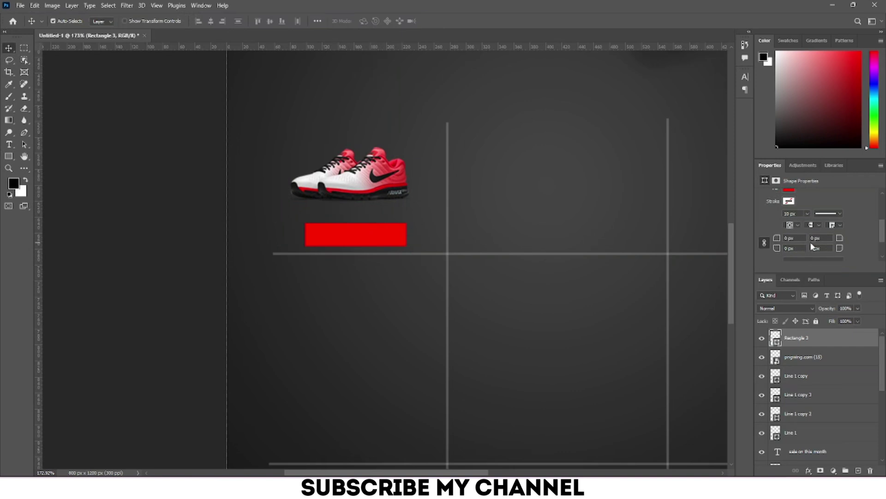
# Step: Copy the SALE ON THIS MONTH text above the shoe and retype it as ONLY $100
pyautogui.scroll(-1, 365, 244)
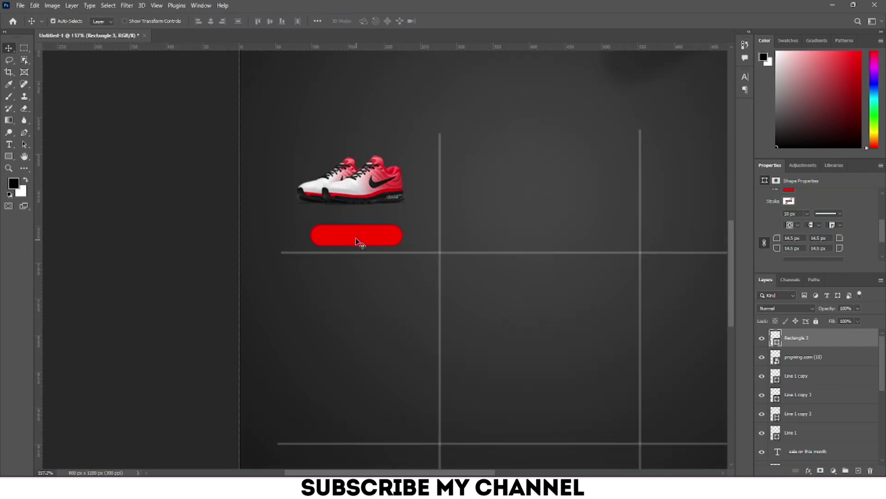
pyautogui.scroll(-2, 361, 123)
pyautogui.scroll(-2, 361, 123)
pyautogui.click(406, 85)
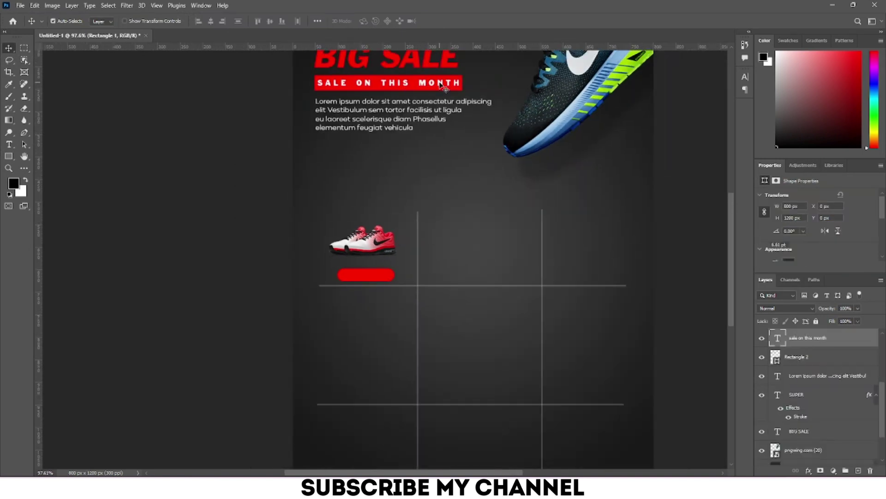
pyautogui.moveTo(406, 85); pyautogui.dragTo(403, 196)
pyautogui.doubleClick(438, 193)
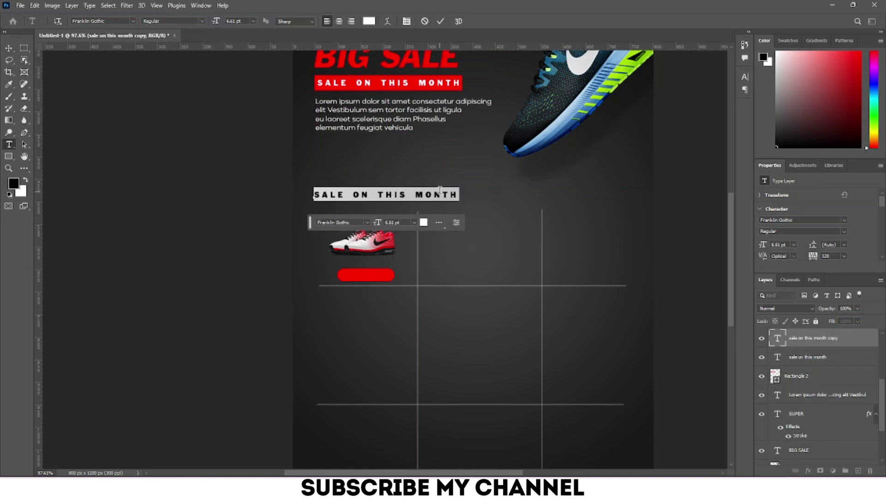
pyautogui.write('on')
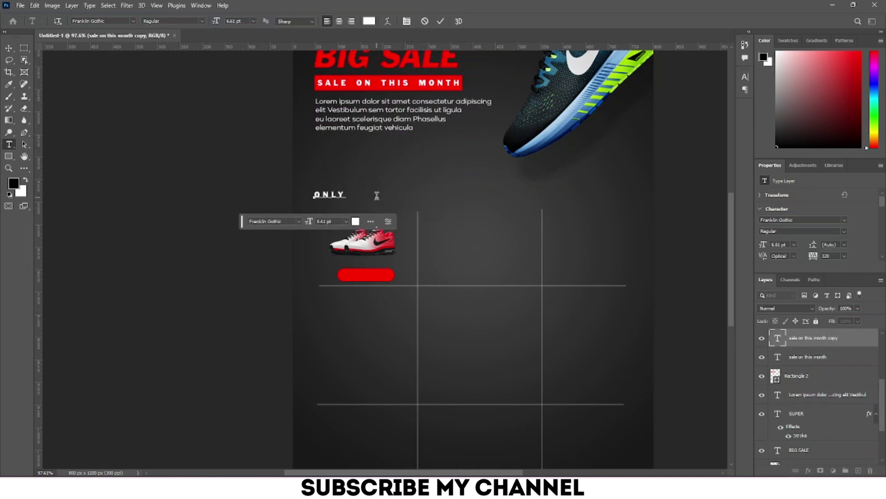
pyautogui.write(' $100')
# Step: Set the ONLY $100 text's tracking to 0
pyautogui.doubleClick(374, 193)
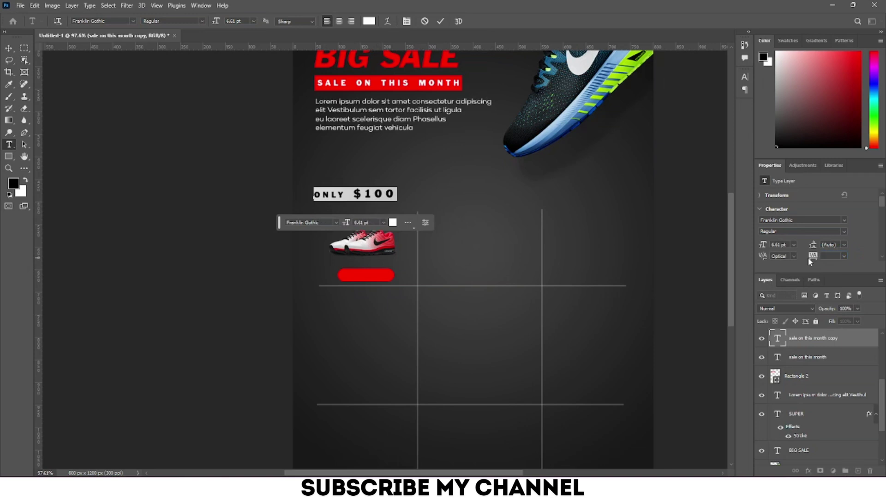
pyautogui.write('0')
pyautogui.press('Return')
pyautogui.click(15, 52)
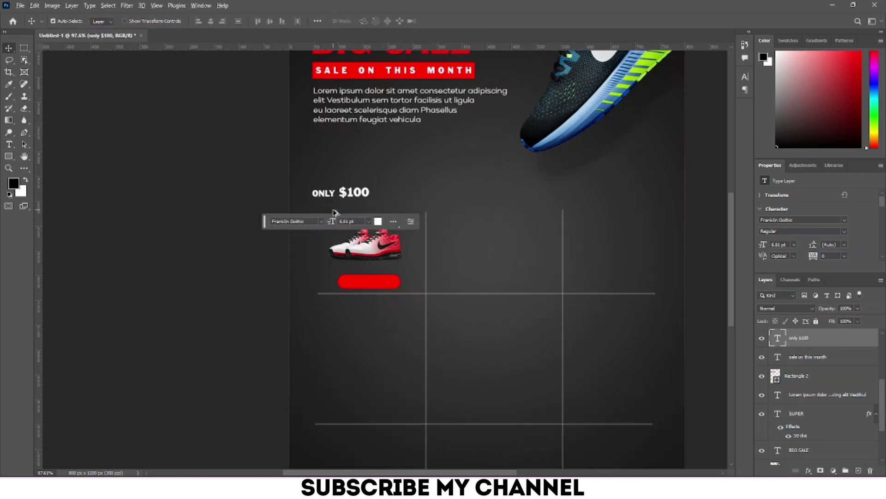
# Step: Move ONLY $100 onto the red bar, layered above it, and select both
pyautogui.scroll(3, 339, 207)
pyautogui.moveTo(351, 189); pyautogui.dragTo(391, 290)
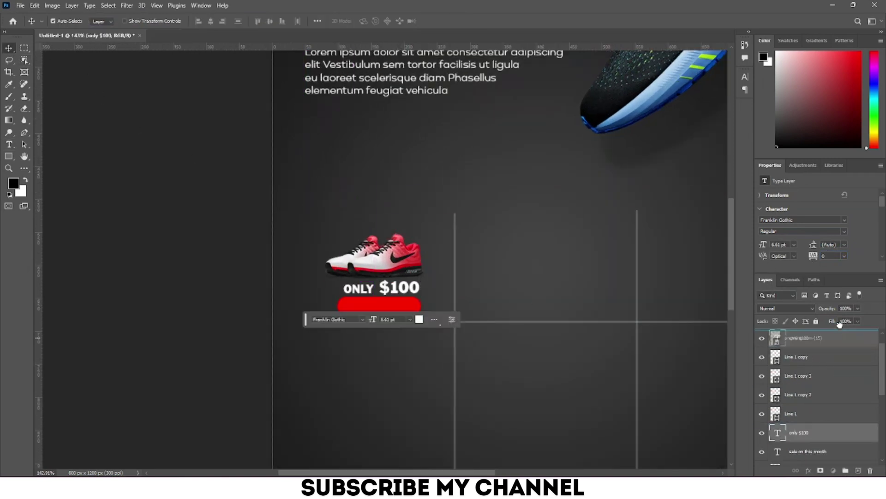
pyautogui.moveTo(862, 357); pyautogui.dragTo(813, 332)
pyautogui.moveTo(379, 290); pyautogui.dragTo(406, 312)
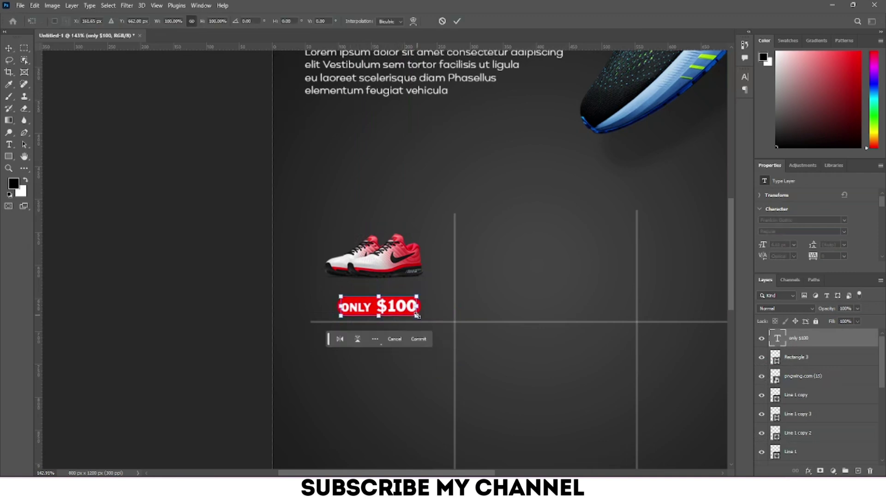
pyautogui.keyDown('ctrl'); pyautogui.click(407, 312); pyautogui.keyUp('ctrl')
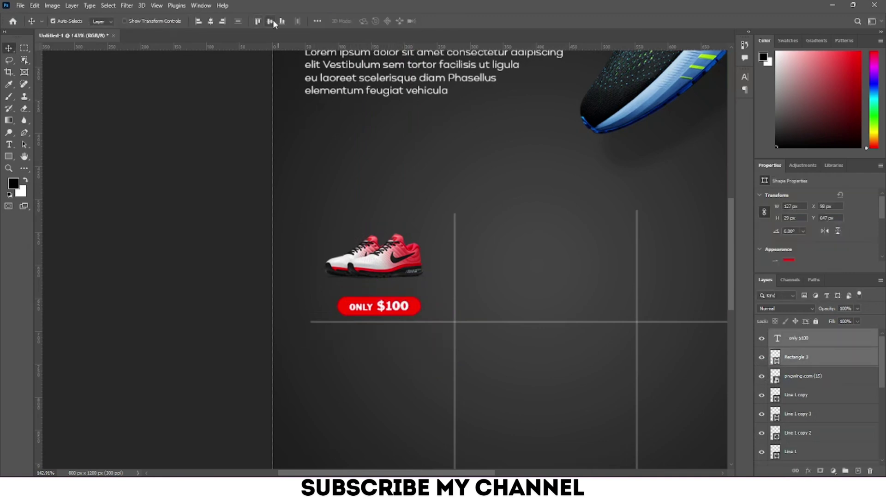
pyautogui.scroll(2, 434, 301)
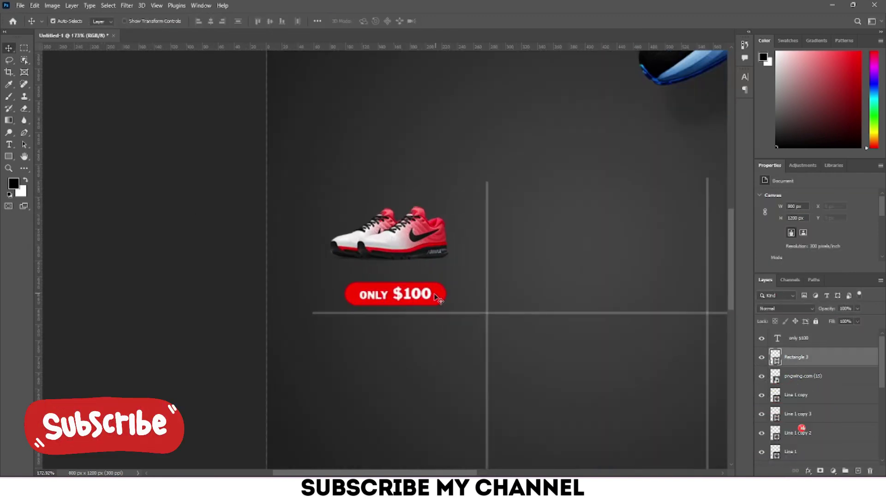
# Step: Shift the ONLY $100 price tag slightly left under the shoe
pyautogui.moveTo(434, 301); pyautogui.dragTo(420, 296)
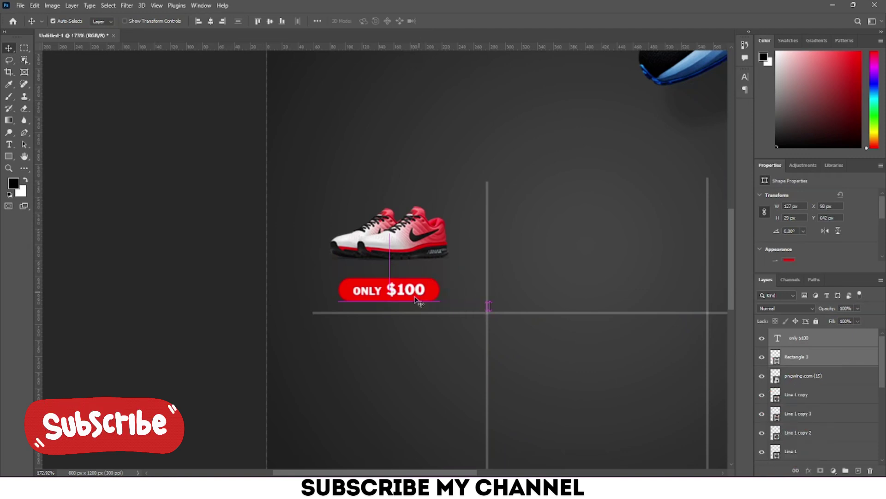
pyautogui.scroll(-2, 391, 268)
pyautogui.keyDown('ctrl'); pyautogui.click(390, 268); pyautogui.keyUp('ctrl')
pyautogui.scroll(2, 390, 267)
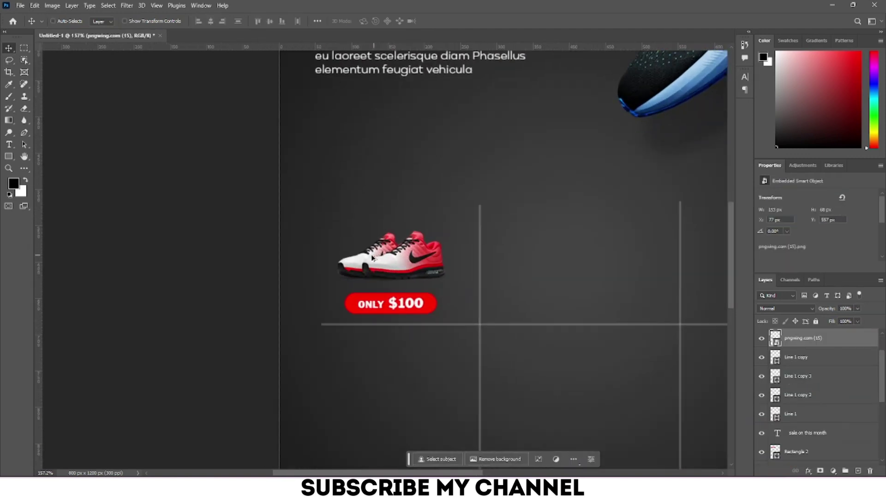
# Step: Draw a red circle above the shoe's left side
pyautogui.press('u')
pyautogui.moveTo(321, 162)
pyautogui.mouseDown()
pyautogui.moveTo(358, 197)
pyautogui.moveTo(394, 209)
pyautogui.mouseUp()
pyautogui.hotkey('ctrl', 'z')
pyautogui.rightClick(8, 156)
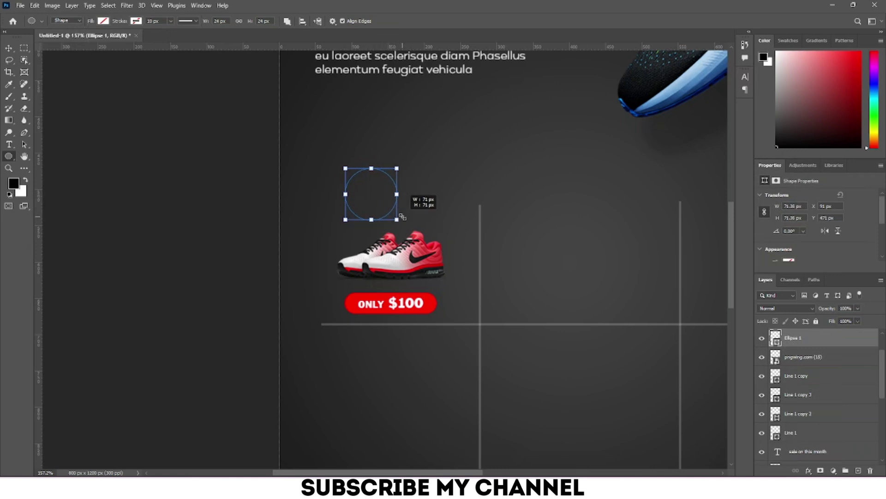
pyautogui.click(103, 21)
pyautogui.click(49, 68)
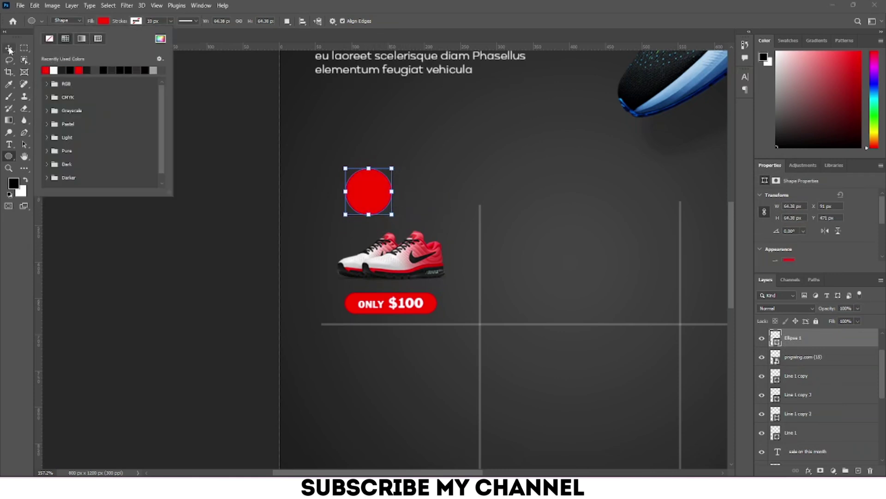
pyautogui.press('v')
pyautogui.moveTo(368, 191); pyautogui.dragTo(342, 194)
# Step: Copy the price text as two-line 30% OFF with 4 pt leading, aligned on the circle
pyautogui.moveTo(420, 309)
pyautogui.mouseDown()
pyautogui.moveTo(419, 268)
pyautogui.moveTo(412, 312)
pyautogui.moveTo(425, 191)
pyautogui.mouseUp()
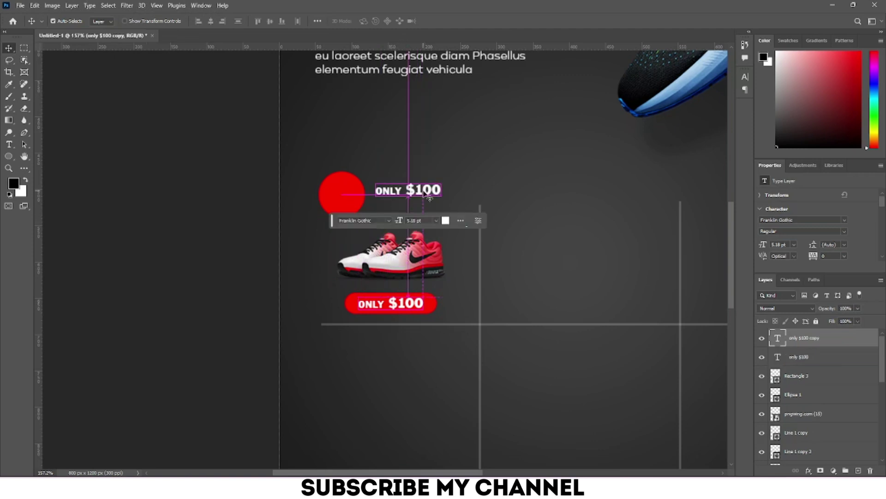
pyautogui.doubleClick(425, 189)
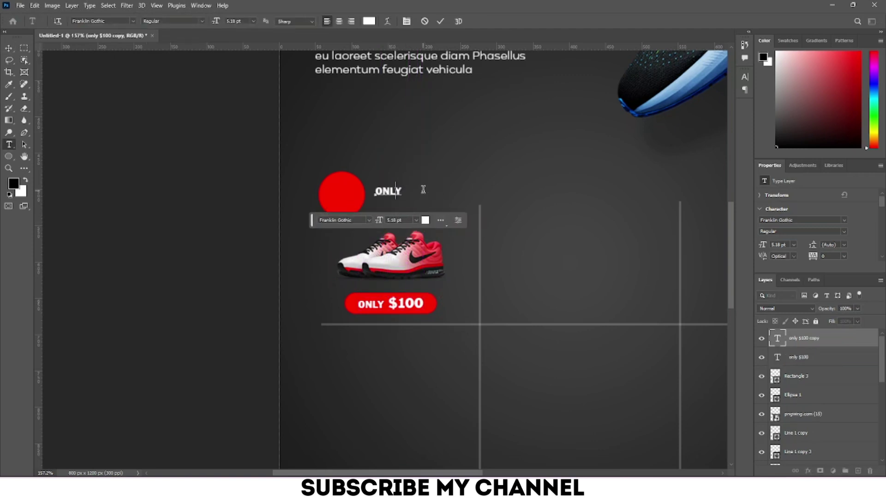
pyautogui.click(384, 189)
pyautogui.write('30%')
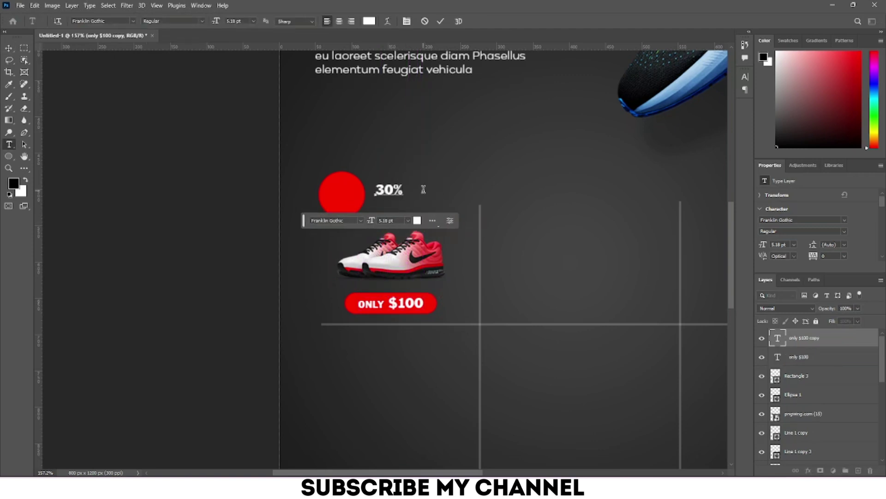
pyautogui.write(' off')
pyautogui.press('Left')
pyautogui.press('Left')
pyautogui.press('Left')
pyautogui.press('Return')
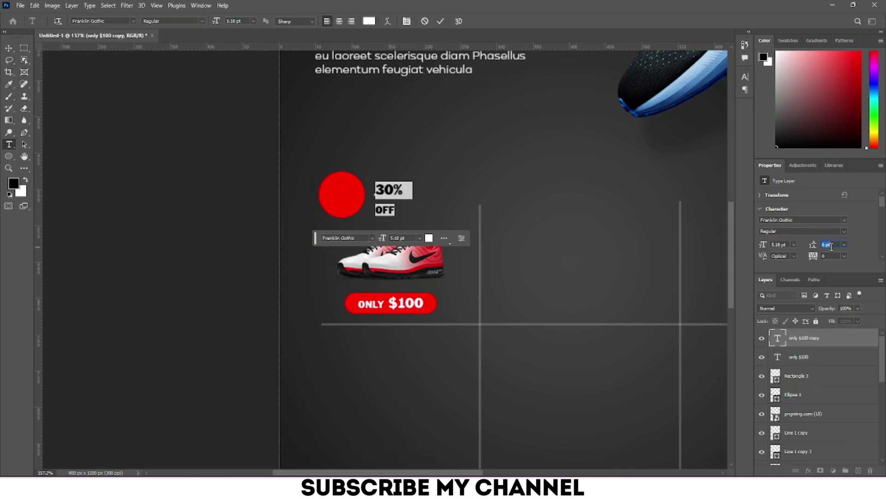
pyautogui.write('4')
pyautogui.press('Return')
pyautogui.click(9, 48)
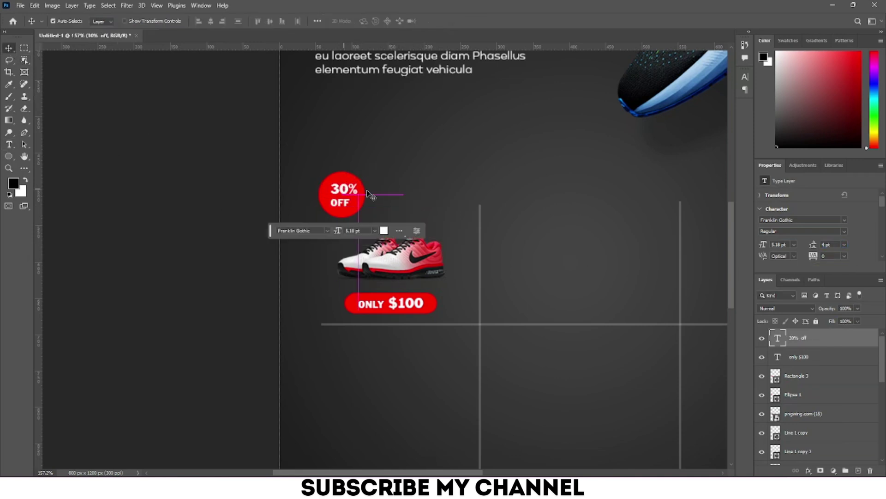
pyautogui.keyDown('shift'); pyautogui.click(351, 197); pyautogui.keyUp('shift')
pyautogui.click(358, 197)
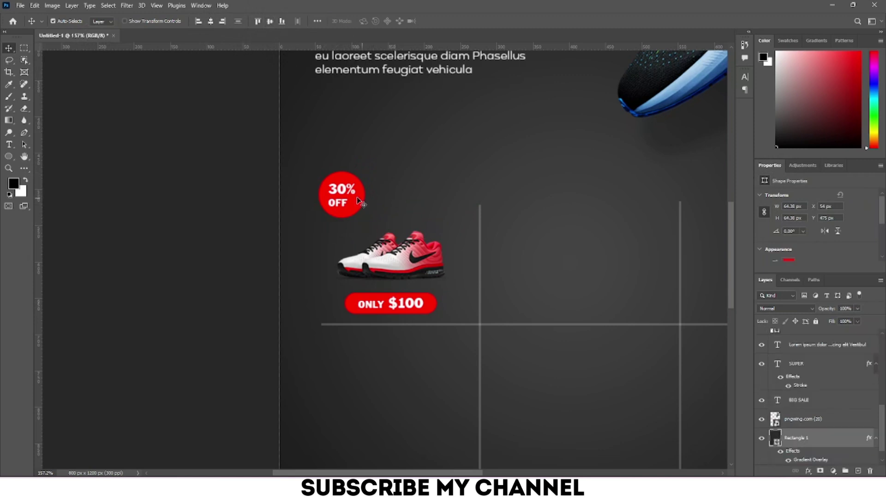
# Step: Nudge the 30% OFF badge into place and copy the shoe card group into the third column
pyautogui.scroll(-2, 363, 209)
pyautogui.scroll(-1, 370, 193)
pyautogui.scroll(2, 376, 177)
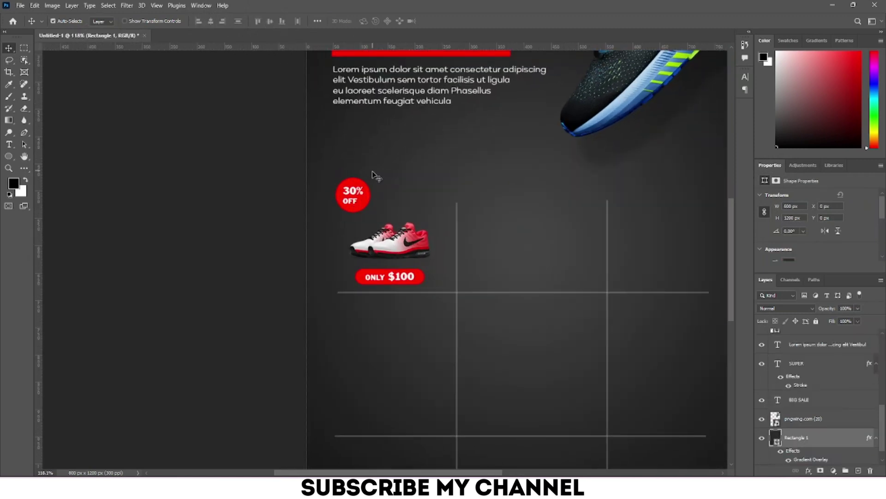
pyautogui.moveTo(353, 203)
pyautogui.mouseDown()
pyautogui.moveTo(359, 207)
pyautogui.moveTo(316, 267)
pyautogui.moveTo(459, 267)
pyautogui.mouseUp()
pyautogui.scroll(-1, 362, 217)
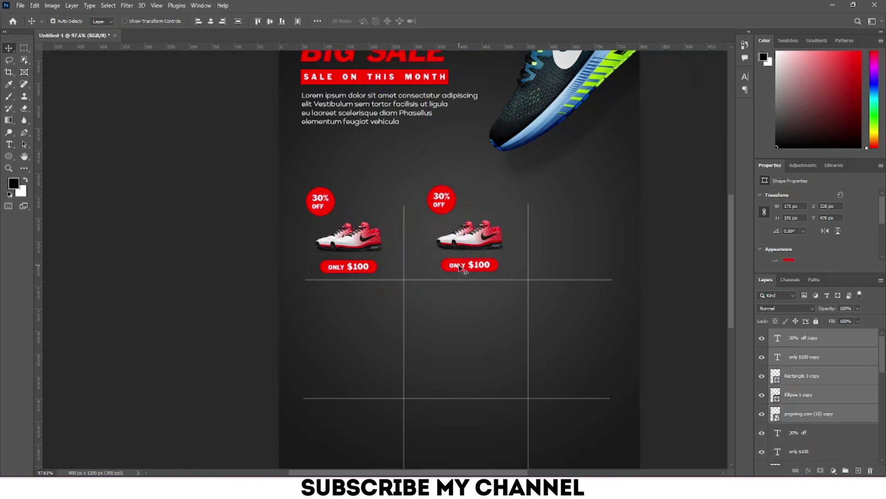
pyautogui.moveTo(459, 267); pyautogui.dragTo(566, 268)
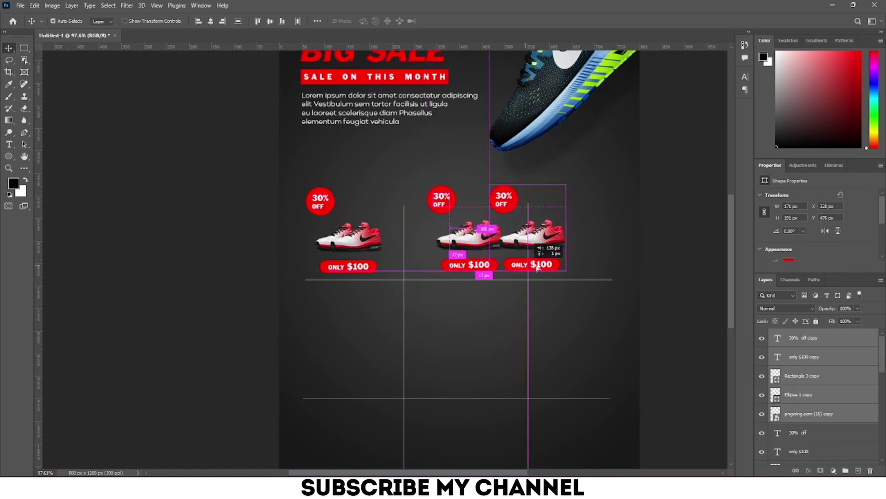
# Step: Copy shoe cards into a second row of three and raise the lower horizontal divider slightly
pyautogui.moveTo(566, 268)
pyautogui.mouseDown()
pyautogui.moveTo(565, 386)
pyautogui.moveTo(565, 347)
pyautogui.mouseUp()
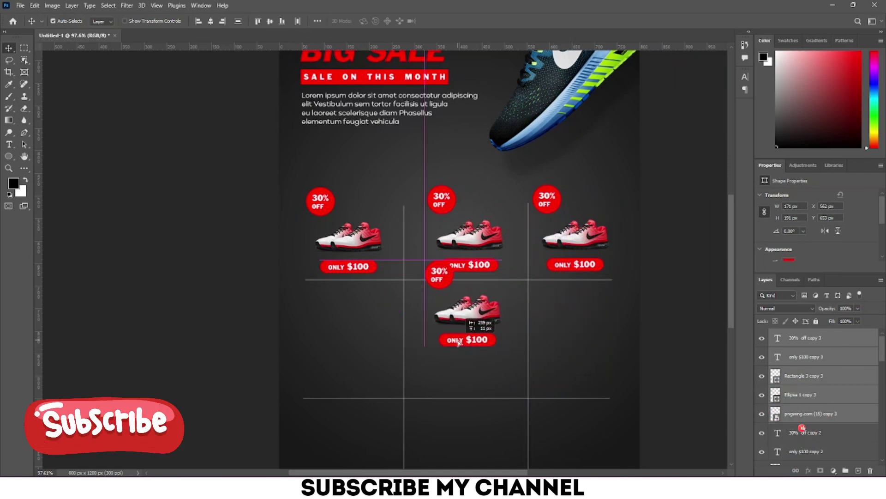
pyautogui.moveTo(565, 349); pyautogui.dragTo(462, 372)
pyautogui.scroll(-1, 462, 372)
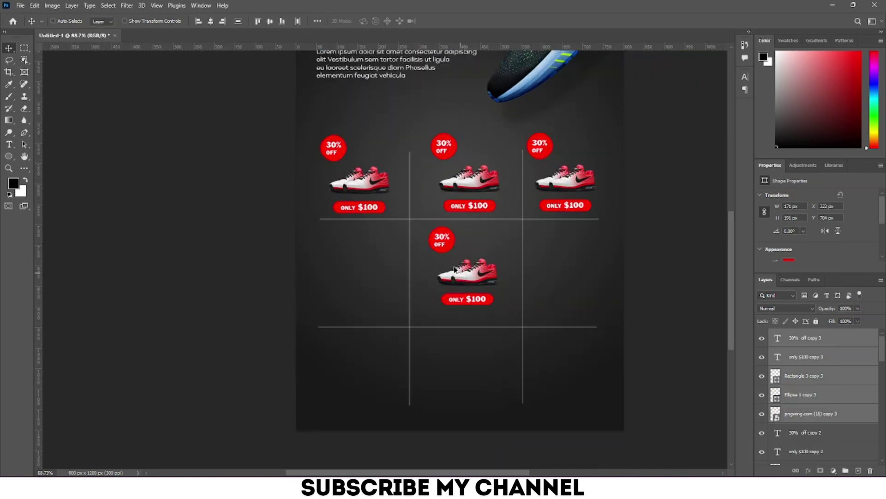
pyautogui.scroll(1, 462, 323)
pyautogui.moveTo(471, 293)
pyautogui.mouseDown()
pyautogui.moveTo(569, 292)
pyautogui.moveTo(364, 295)
pyautogui.mouseUp()
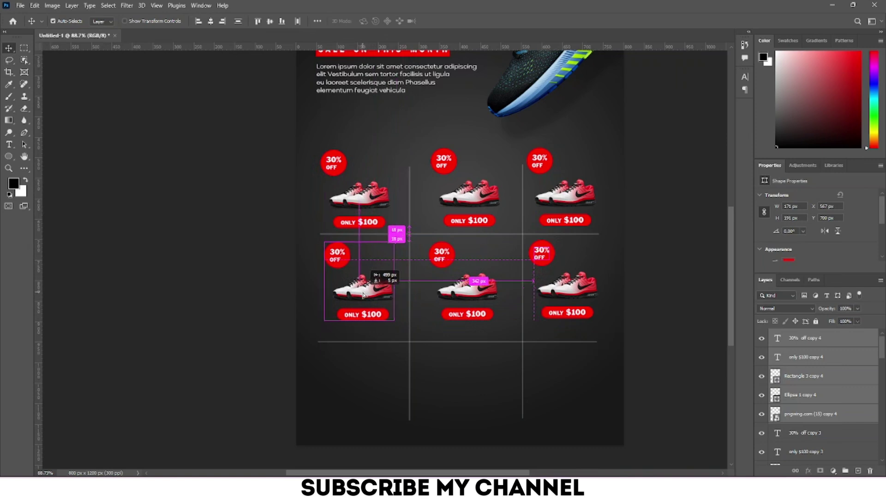
pyautogui.moveTo(363, 295); pyautogui.dragTo(363, 293)
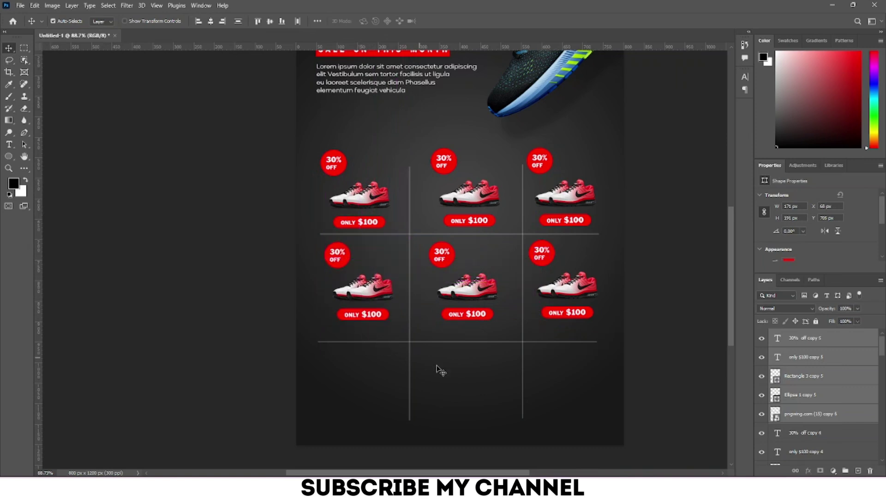
pyautogui.moveTo(463, 346); pyautogui.dragTo(463, 331)
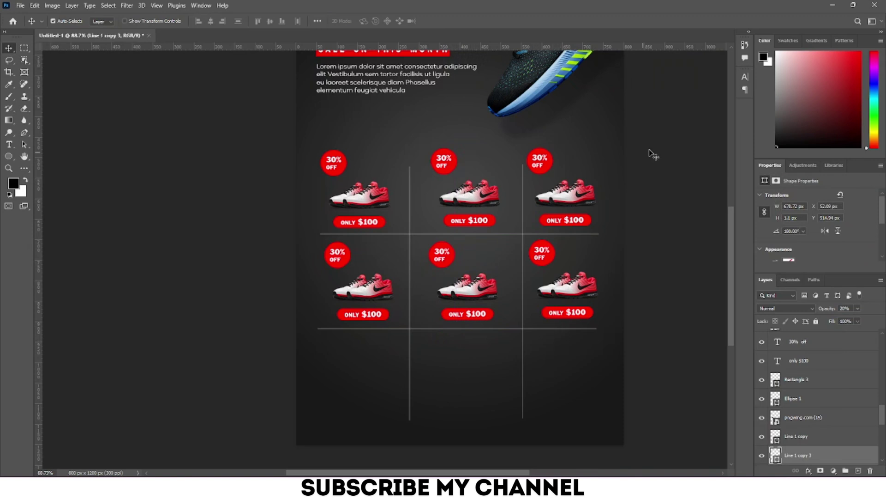
# Step: Select the grid's cards and dividers and nudge them slightly upward
pyautogui.moveTo(557, 149); pyautogui.dragTo(325, 363)
pyautogui.click(412, 328)
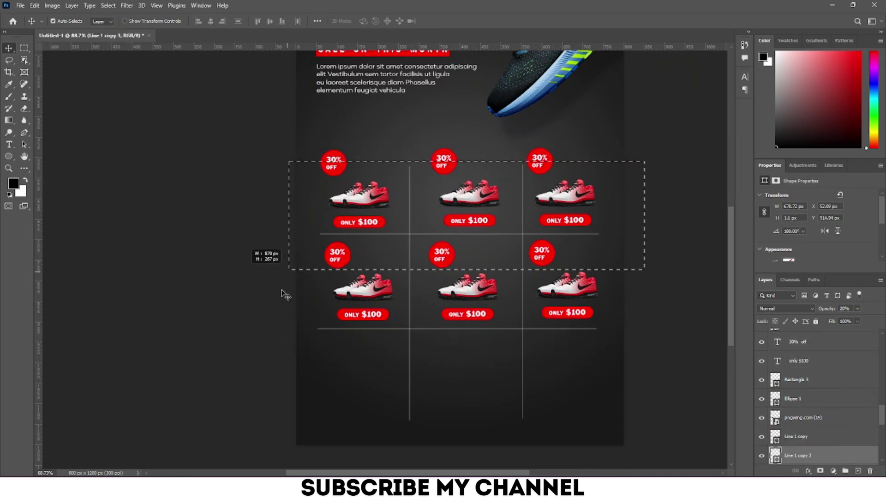
pyautogui.moveTo(282, 291); pyautogui.dragTo(284, 293)
pyautogui.hotkey('shift', 'Up')
pyautogui.hotkey('shift', 'Up')
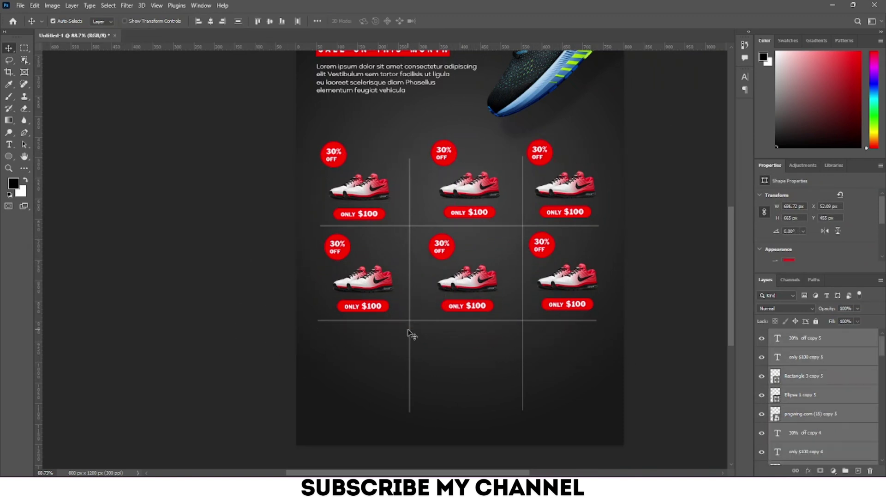
pyautogui.hotkey('shift', 'Up')
pyautogui.hotkey('shift', 'Down')
pyautogui.click(649, 332)
pyautogui.scroll(-2, 513, 367)
# Step: Shorten the right vertical divider so it ends just below the second row
pyautogui.click(523, 355)
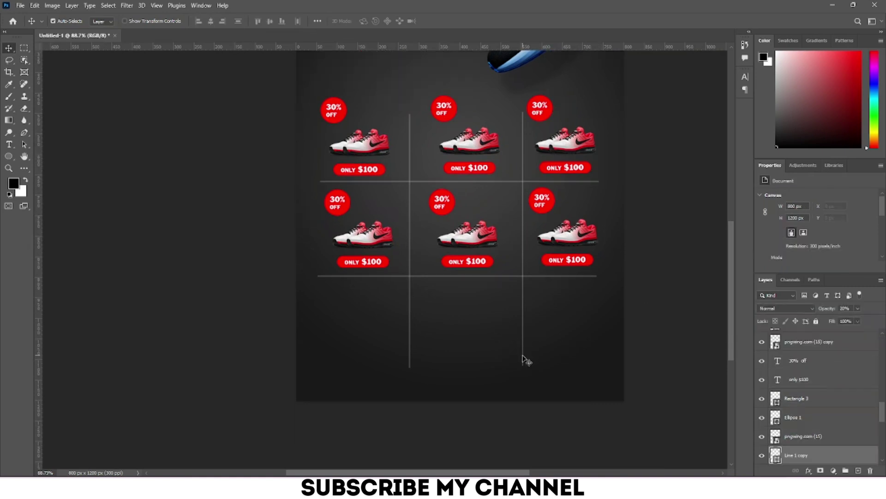
pyautogui.hotkey('ctrl', 't')
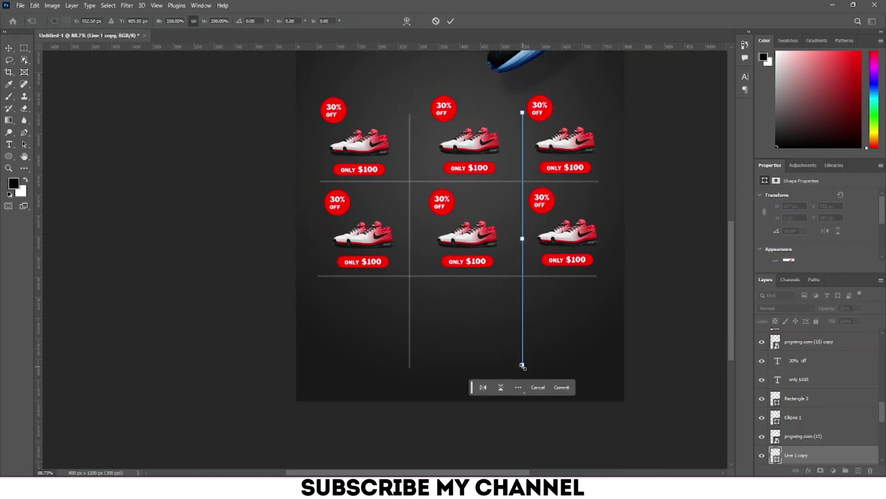
pyautogui.keyDown('alt'); pyautogui.scroll(3, 522, 366); pyautogui.keyUp('alt')
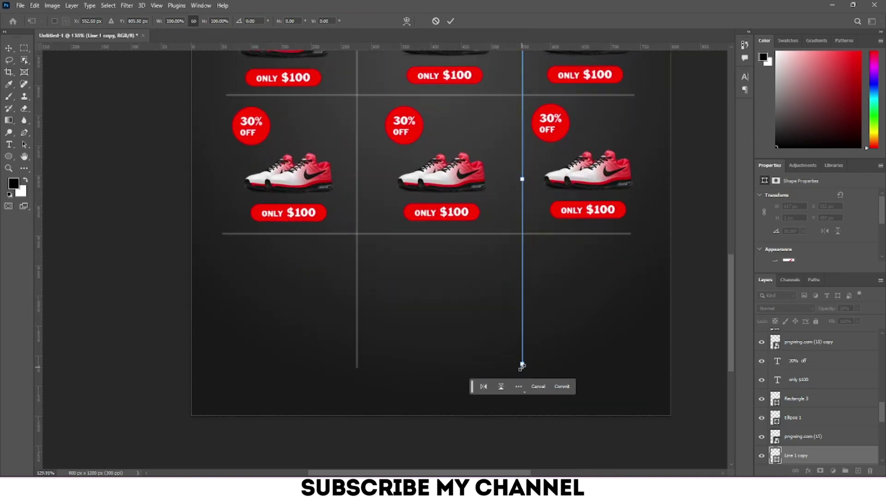
pyautogui.keyDown('alt'); pyautogui.scroll(3, 522, 365); pyautogui.keyUp('alt')
pyautogui.moveTo(523, 362); pyautogui.dragTo(524, 305)
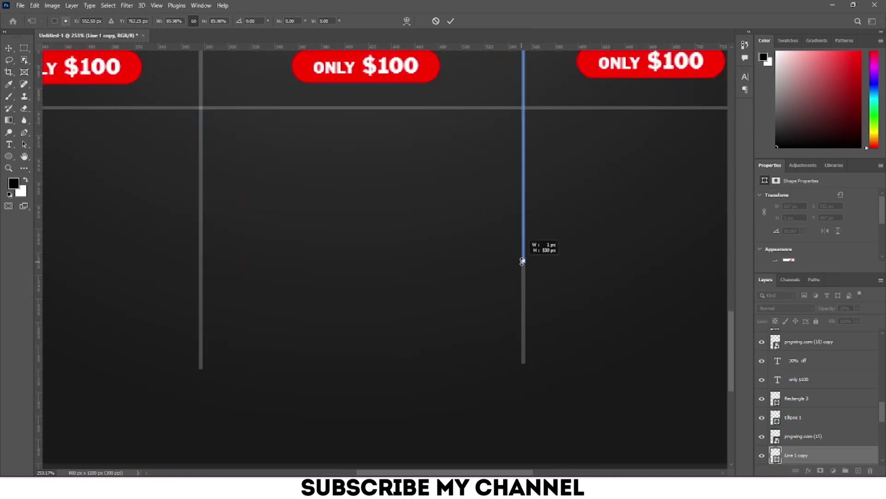
pyautogui.moveTo(522, 261); pyautogui.dragTo(522, 261)
pyautogui.press('Return')
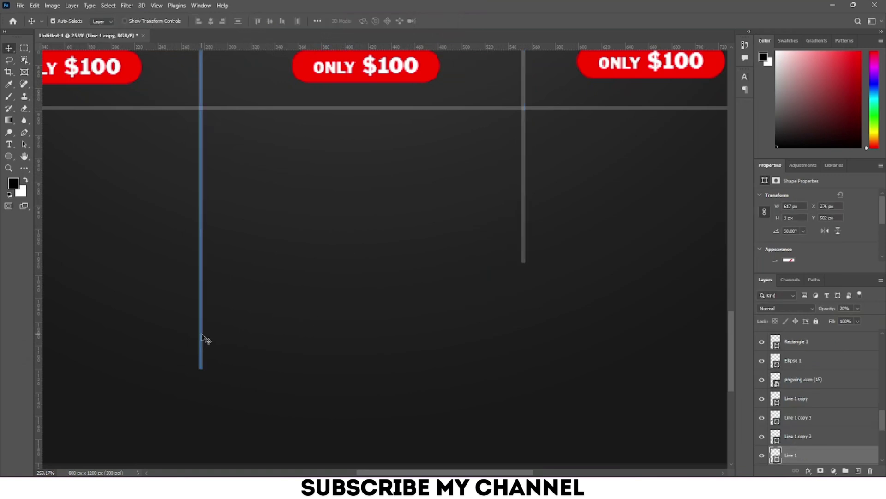
# Step: Shorten the left vertical divider to match the right one
pyautogui.click(201, 346)
pyautogui.hotkey('ctrl', 't')
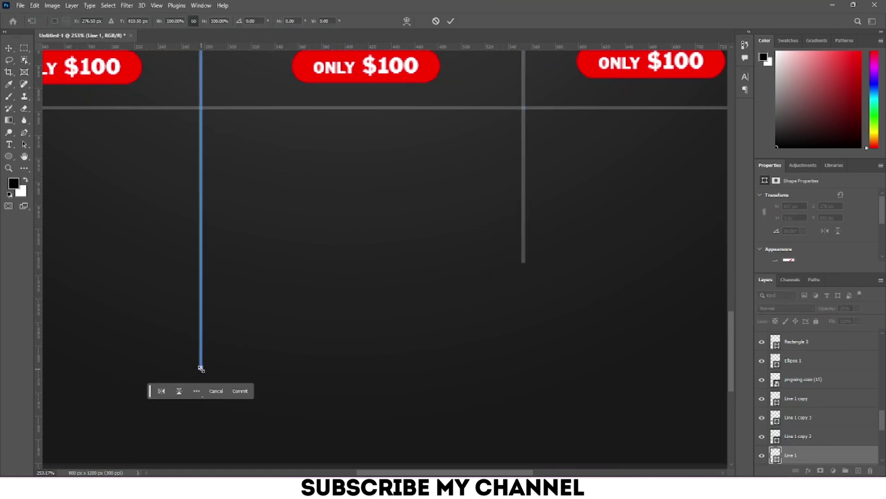
pyautogui.moveTo(201, 368); pyautogui.dragTo(200, 261)
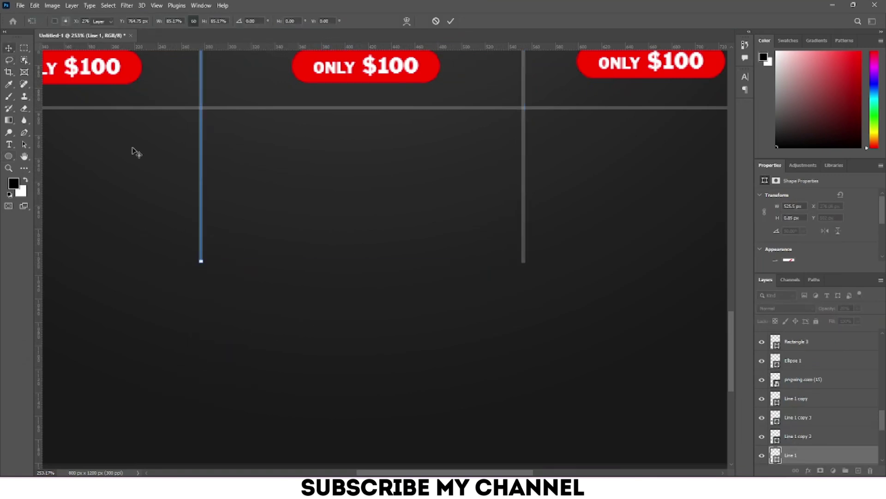
pyautogui.press('Return')
pyautogui.scroll(-5, 309, 248)
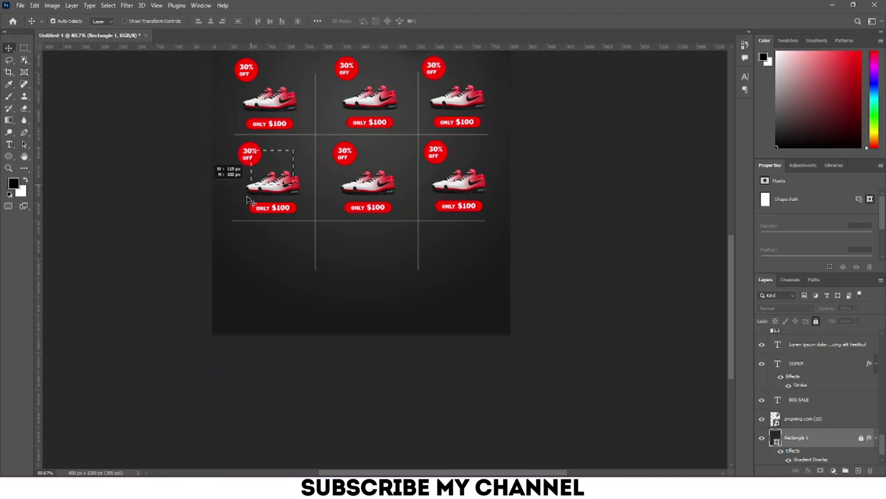
# Step: Duplicate shoe cards into a third row of three cards
pyautogui.moveTo(301, 138)
pyautogui.mouseDown()
pyautogui.moveTo(234, 215)
pyautogui.moveTo(268, 293)
pyautogui.moveTo(460, 294)
pyautogui.mouseUp()
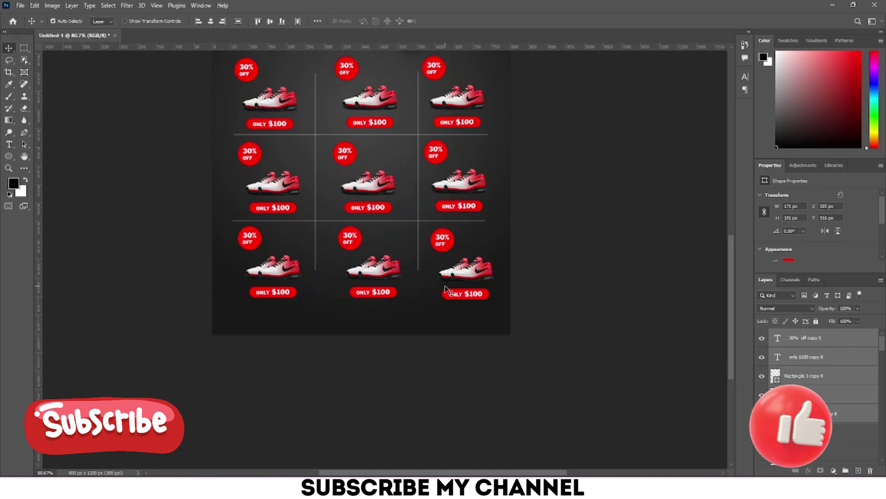
pyautogui.hscroll(-3, 507, 291)
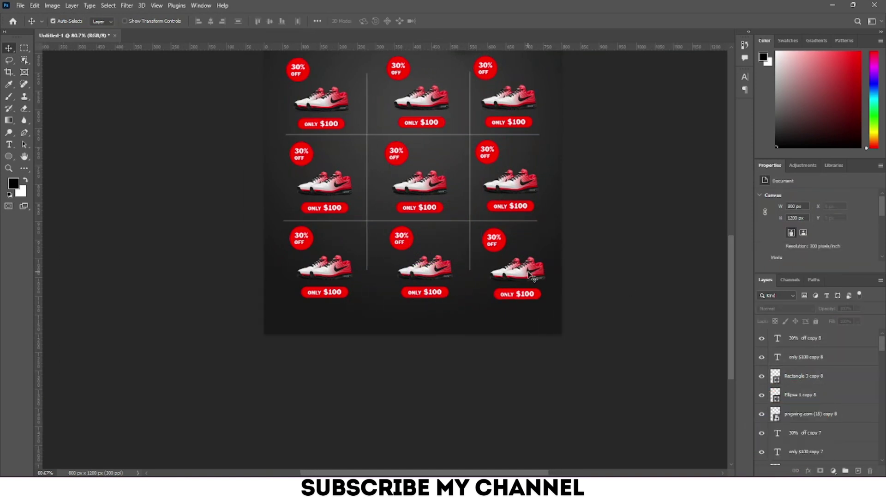
pyautogui.moveTo(572, 277); pyautogui.dragTo(485, 235)
pyautogui.moveTo(503, 296); pyautogui.dragTo(501, 298)
pyautogui.moveTo(409, 297); pyautogui.dragTo(416, 294)
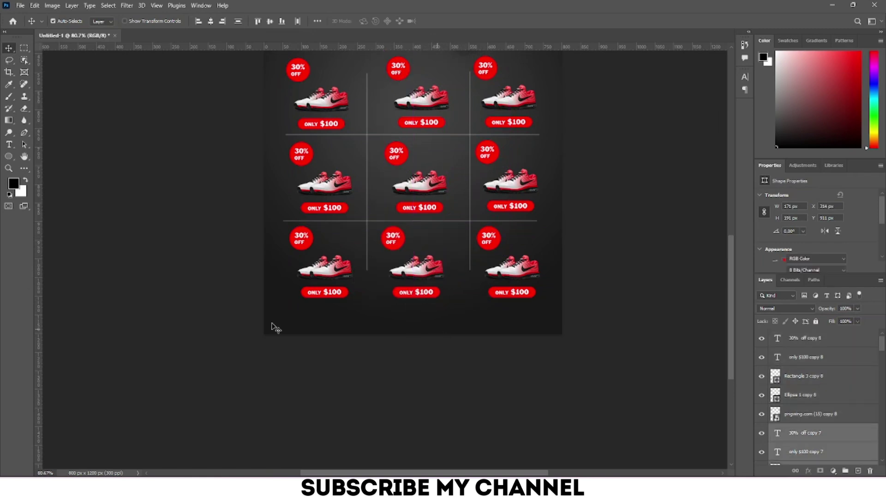
pyautogui.click(271, 326)
# Step: Add vertical alignment guides and line the left-column cards up against them
pyautogui.moveTo(38, 204)
pyautogui.mouseDown()
pyautogui.moveTo(285, 203)
pyautogui.moveTo(346, 216)
pyautogui.mouseUp()
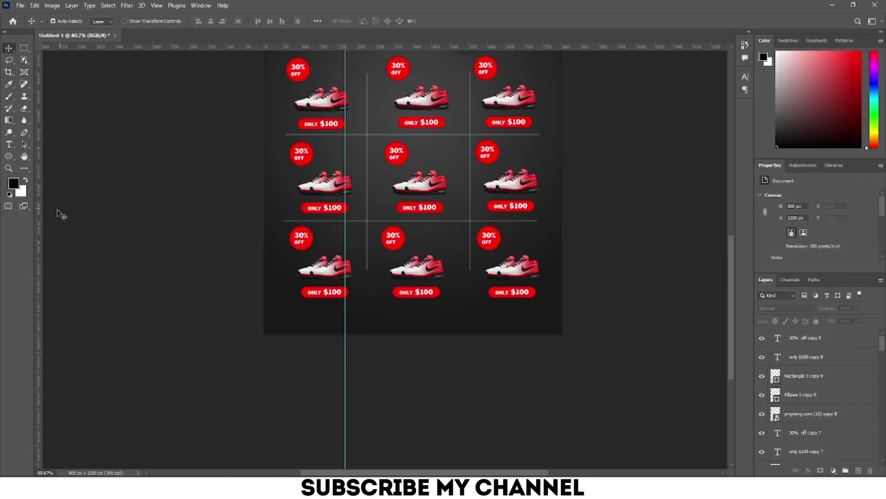
pyautogui.moveTo(492, 230); pyautogui.dragTo(445, 231)
pyautogui.moveTo(40, 252)
pyautogui.mouseDown()
pyautogui.moveTo(544, 244)
pyautogui.moveTo(533, 244)
pyautogui.mouseUp()
pyautogui.moveTo(276, 160)
pyautogui.mouseDown()
pyautogui.moveTo(347, 198)
pyautogui.moveTo(334, 205)
pyautogui.mouseUp()
pyautogui.moveTo(325, 304); pyautogui.dragTo(324, 302)
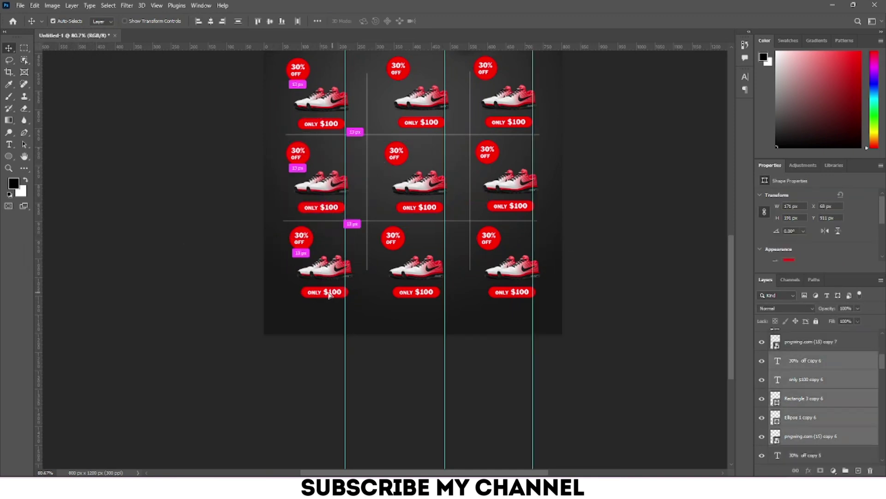
pyautogui.moveTo(323, 268); pyautogui.dragTo(320, 268)
# Step: Align the middle and right cards with even spacing, then hide the guides
pyautogui.moveTo(375, 232); pyautogui.dragTo(419, 298)
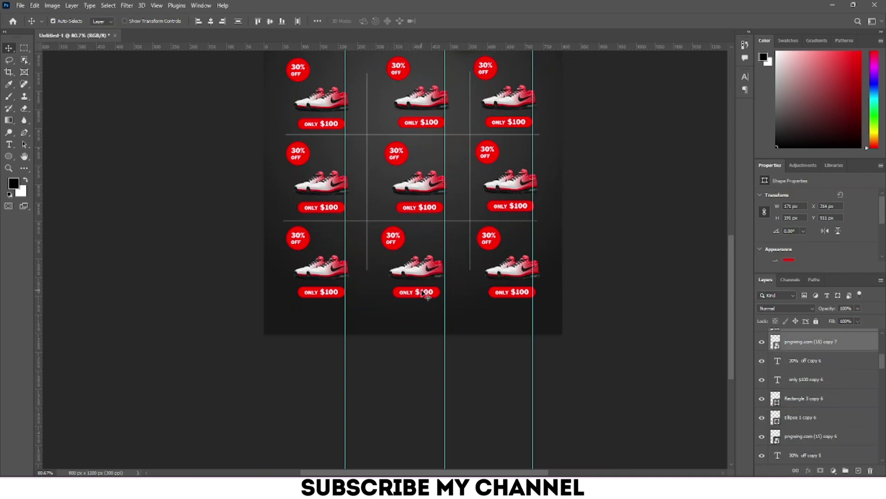
pyautogui.moveTo(427, 296); pyautogui.dragTo(447, 273)
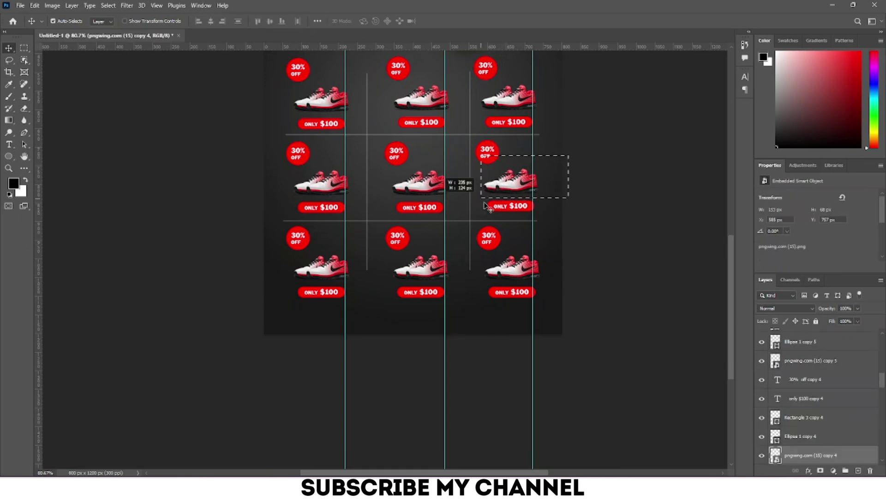
pyautogui.moveTo(484, 203); pyautogui.dragTo(494, 210)
pyautogui.moveTo(490, 252)
pyautogui.mouseDown()
pyautogui.moveTo(496, 295)
pyautogui.moveTo(513, 268)
pyautogui.mouseUp()
pyautogui.click(558, 246)
pyautogui.scroll(-3, 575, 238)
pyautogui.hotkey('ctrl', ';')
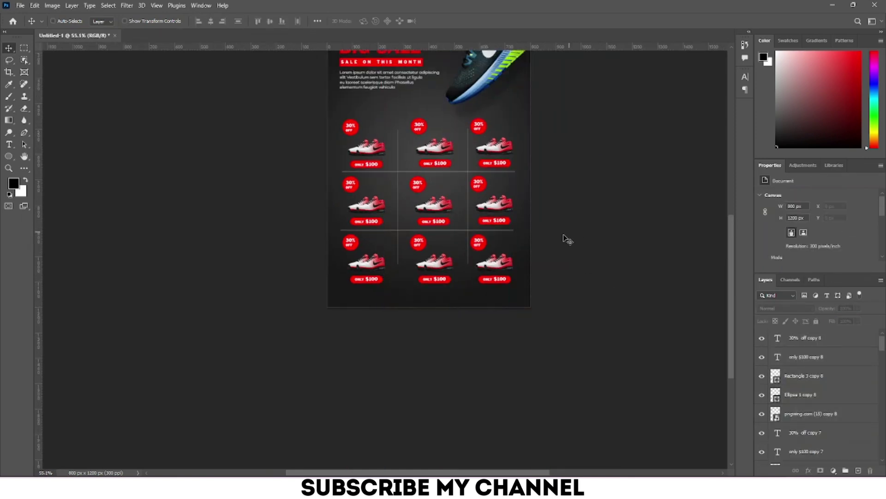
pyautogui.scroll(2, 422, 256)
pyautogui.scroll(3, 393, 272)
# Step: Extend the left vertical divider down through the third row
pyautogui.click(391, 271)
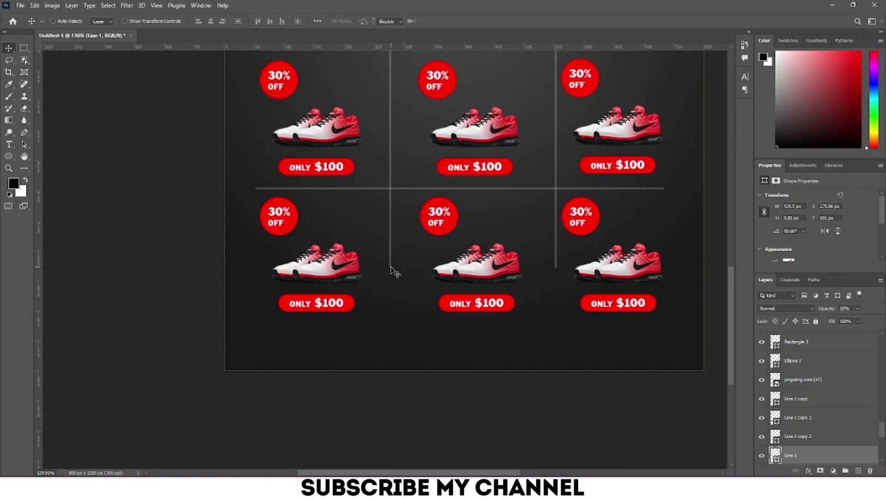
pyautogui.hotkey('ctrl', 't')
pyautogui.scroll(2, 390, 271)
pyautogui.moveTo(390, 265); pyautogui.dragTo(384, 336)
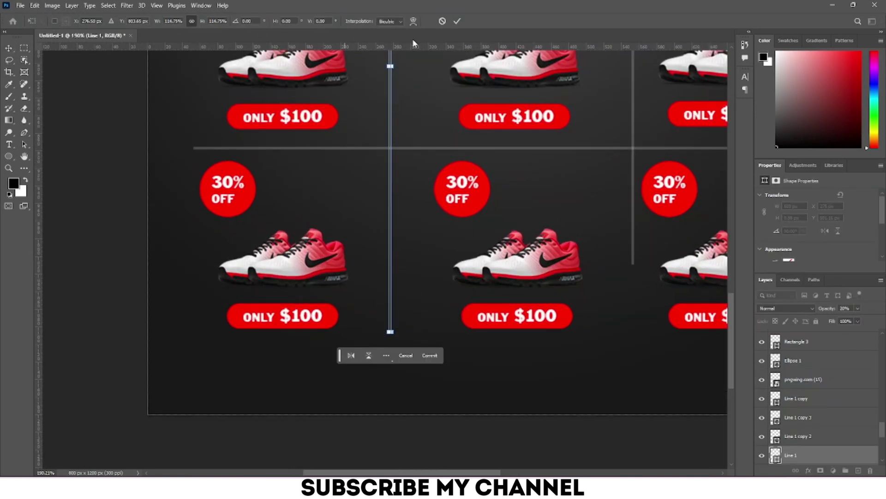
pyautogui.press('Return')
# Step: Extend the right vertical divider through the third row to match
pyautogui.click(633, 266)
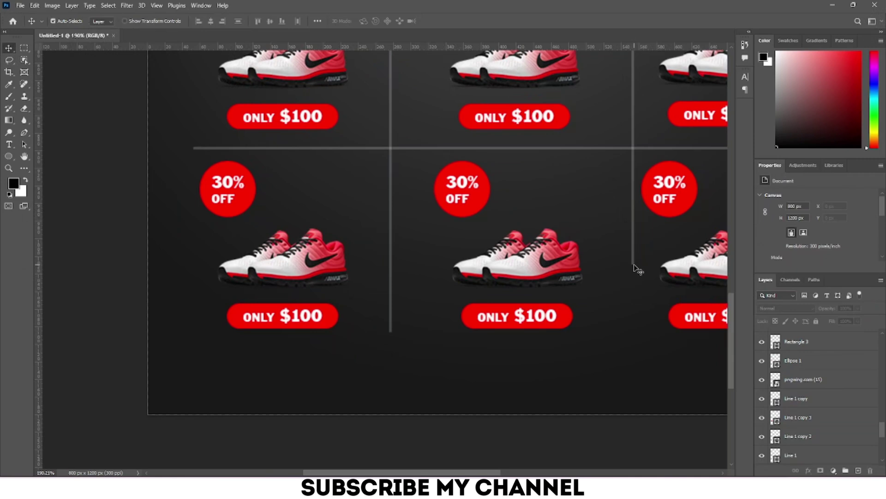
pyautogui.click(633, 266)
pyautogui.hotkey('ctrl', 't')
pyautogui.moveTo(633, 265); pyautogui.dragTo(633, 282)
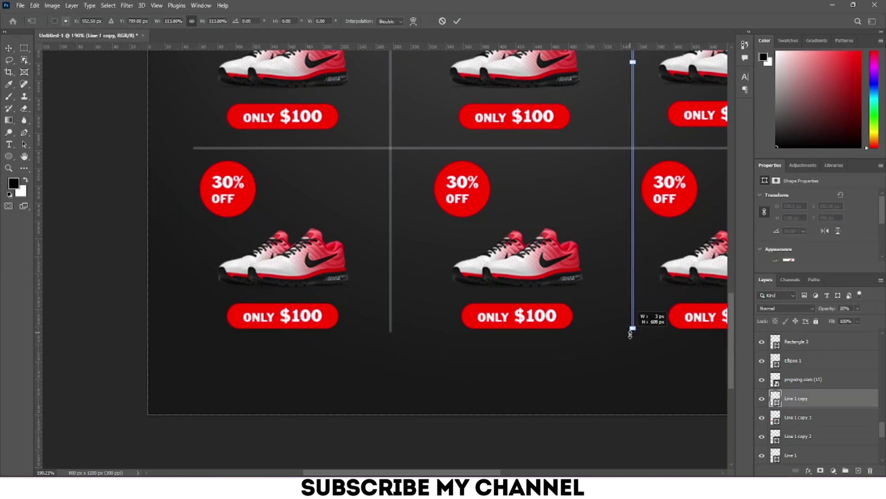
pyautogui.moveTo(631, 334); pyautogui.dragTo(631, 337)
pyautogui.press('Return')
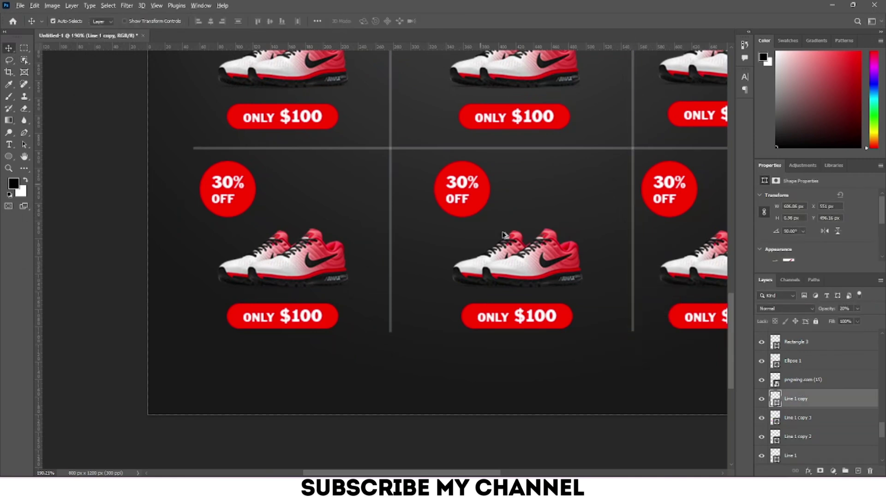
pyautogui.scroll(-3, 587, 318)
pyautogui.scroll(2, 513, 291)
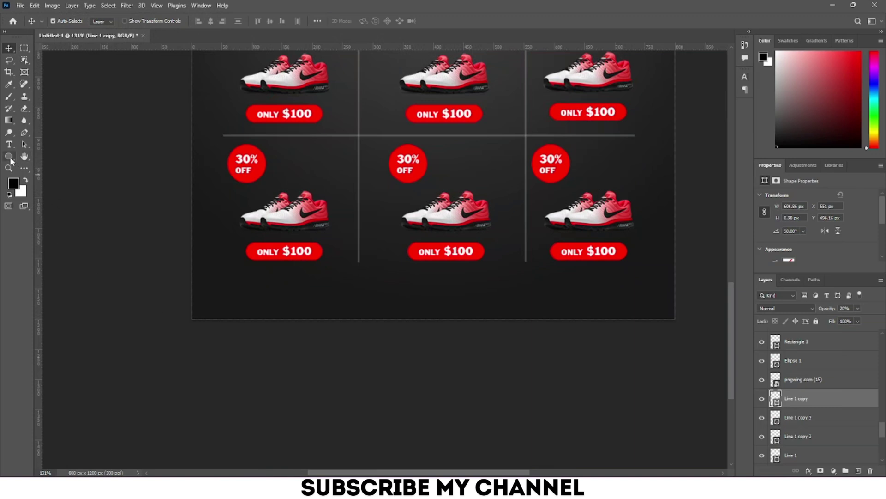
pyautogui.rightClick(9, 156)
pyautogui.click(55, 159)
# Step: Draw a footer rectangle across the flyer's bottom and fill it red
pyautogui.moveTo(187, 276); pyautogui.dragTo(675, 319)
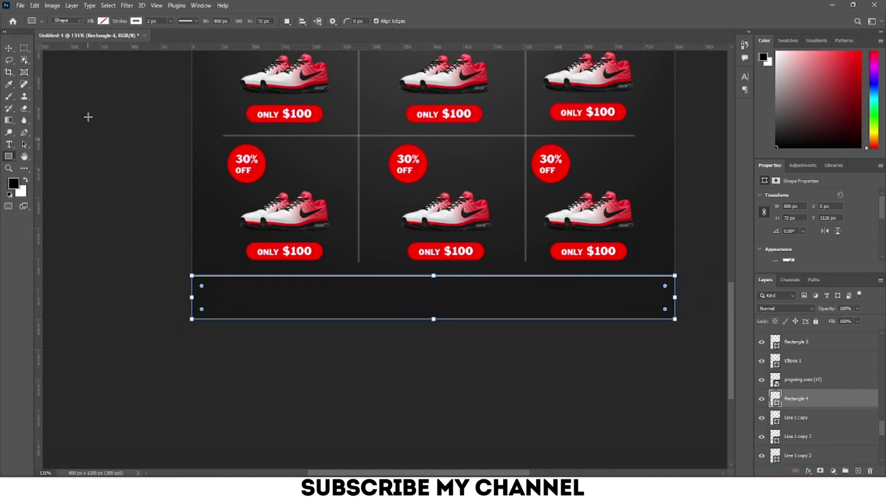
pyautogui.click(136, 21)
pyautogui.click(103, 21)
pyautogui.click(45, 70)
pyautogui.press('v')
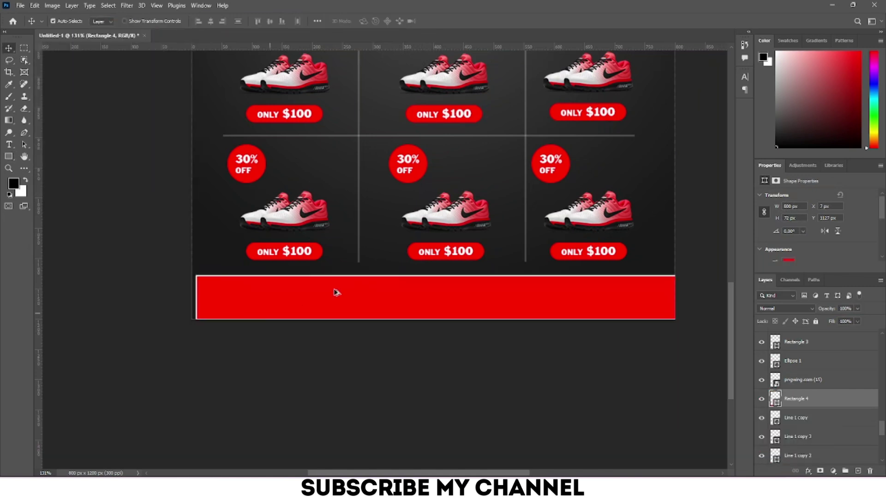
# Step: Resize the red bar to about 798 px wide along the flyer's bottom edge
pyautogui.scroll(-3, 337, 293)
pyautogui.moveTo(283, 295); pyautogui.dragTo(281, 295)
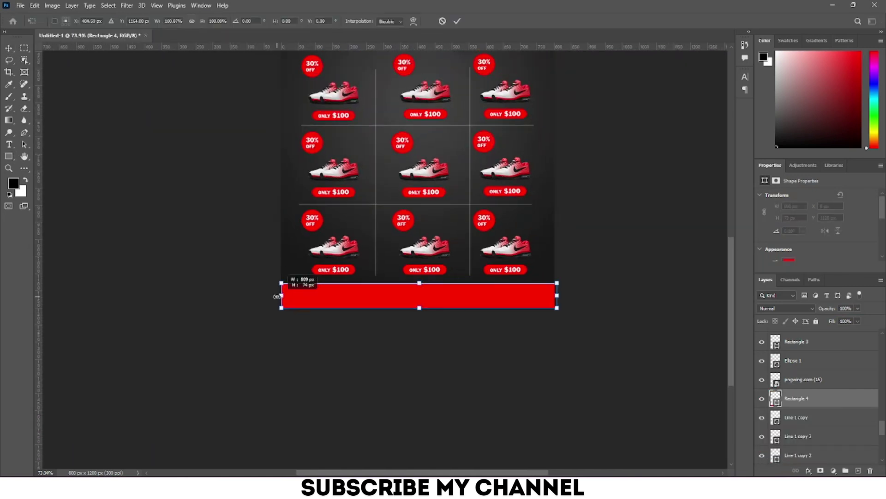
pyautogui.hotkey('ctrl', 't')
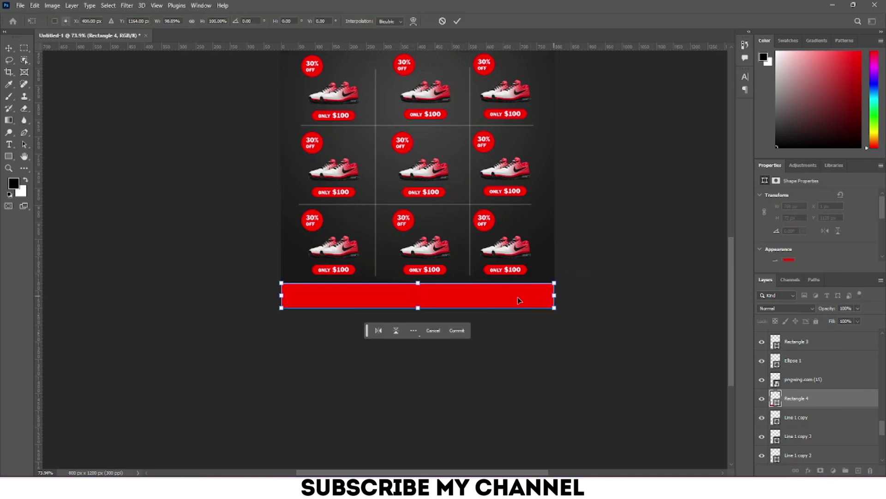
pyautogui.press('Return')
pyautogui.hotkey('ctrl', 't')
pyautogui.moveTo(418, 308); pyautogui.dragTo(418, 306)
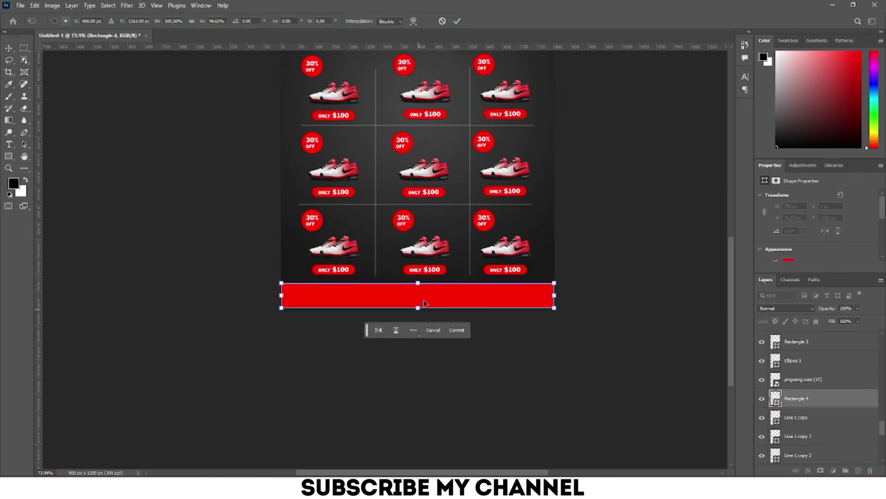
pyautogui.press('Return')
pyautogui.scroll(-1, 418, 311)
pyautogui.scroll(3, 370, 257)
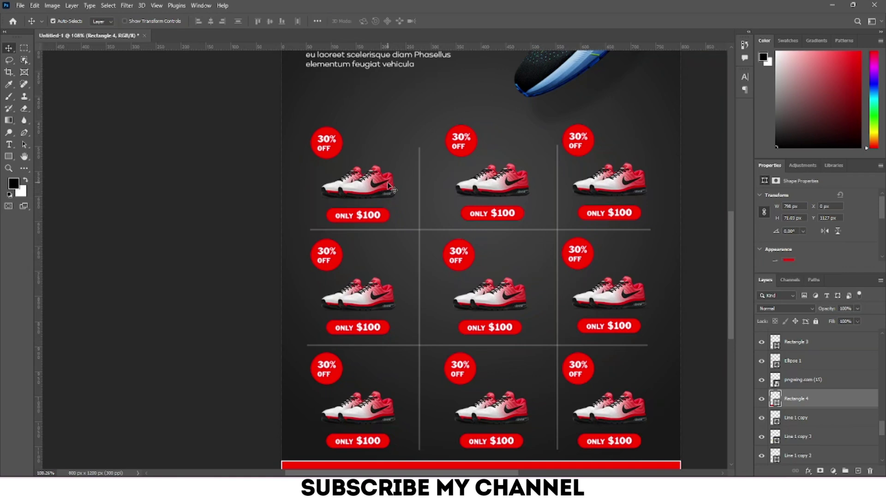
pyautogui.scroll(-1, 422, 206)
pyautogui.scroll(-2, 423, 208)
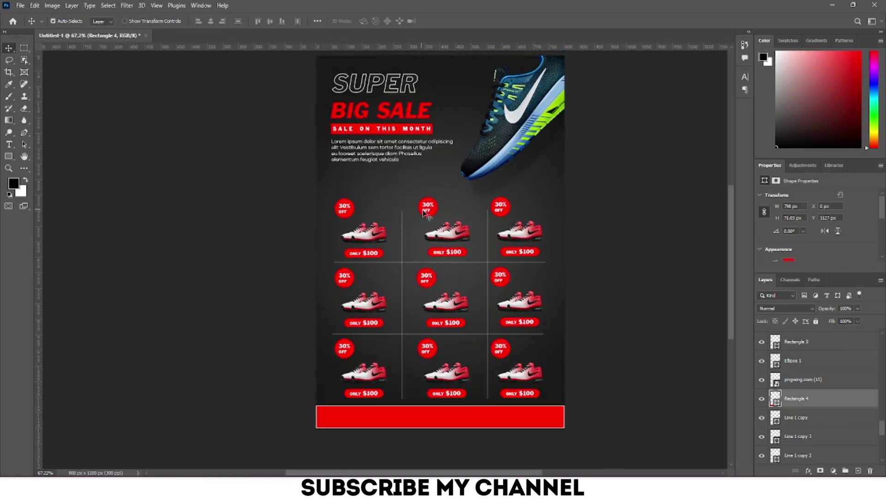
# Step: Make the top-middle shoe a new smart object and place the magenta shoe image inside
pyautogui.click(447, 239)
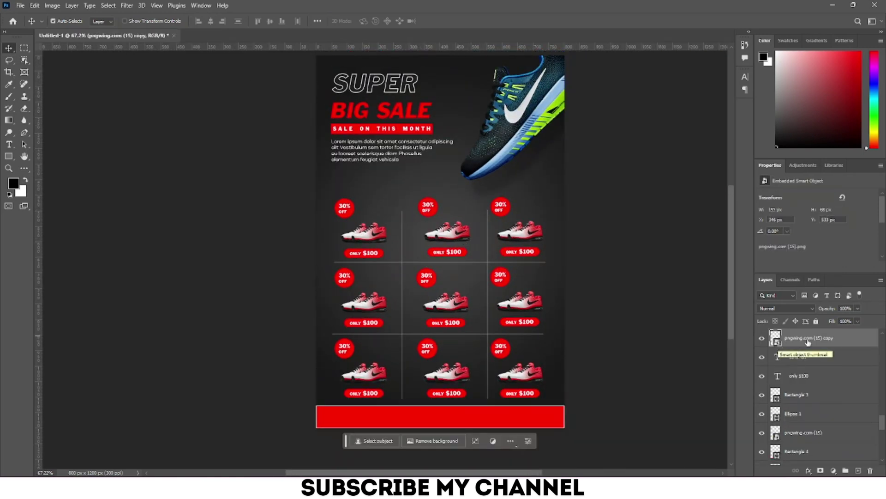
pyautogui.rightClick(808, 340)
pyautogui.click(757, 192)
pyautogui.doubleClick(780, 342)
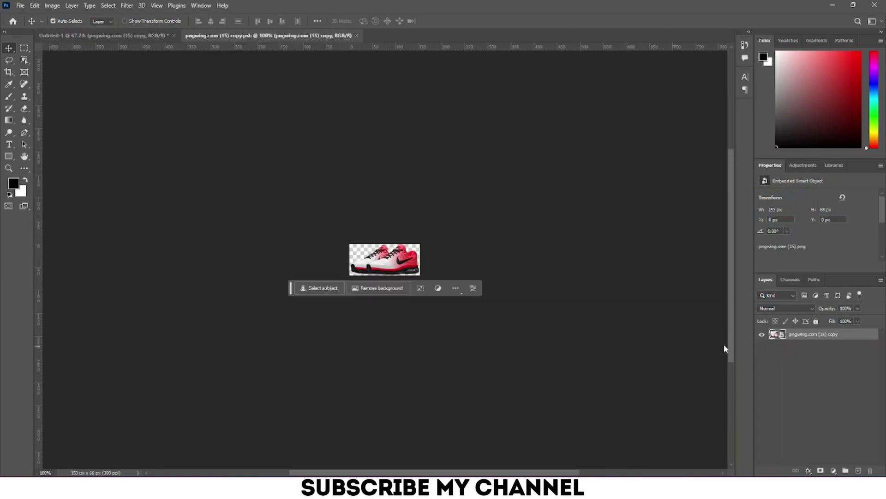
pyautogui.click(21, 6)
pyautogui.click(41, 189)
pyautogui.click(257, 79)
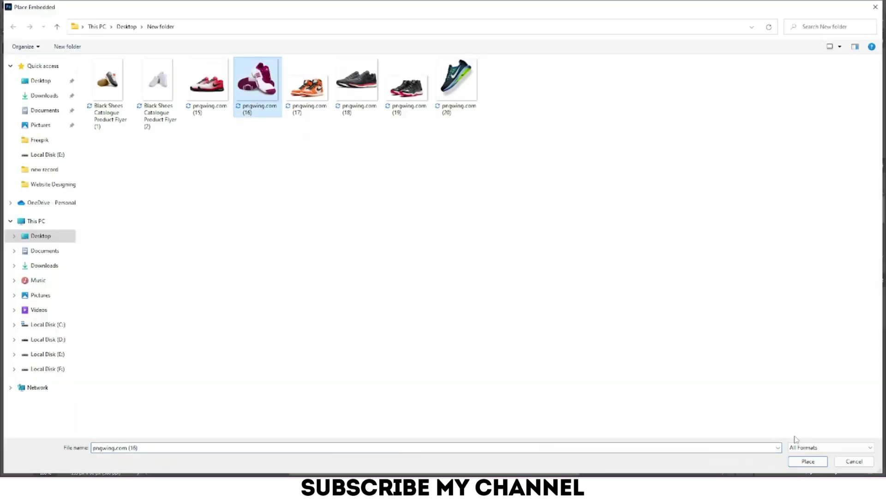
pyautogui.click(811, 461)
# Step: Size the magenta shoe, hide the original red shoe, and save the smart object
pyautogui.scroll(3, 402, 279)
pyautogui.moveTo(409, 280); pyautogui.dragTo(413, 287)
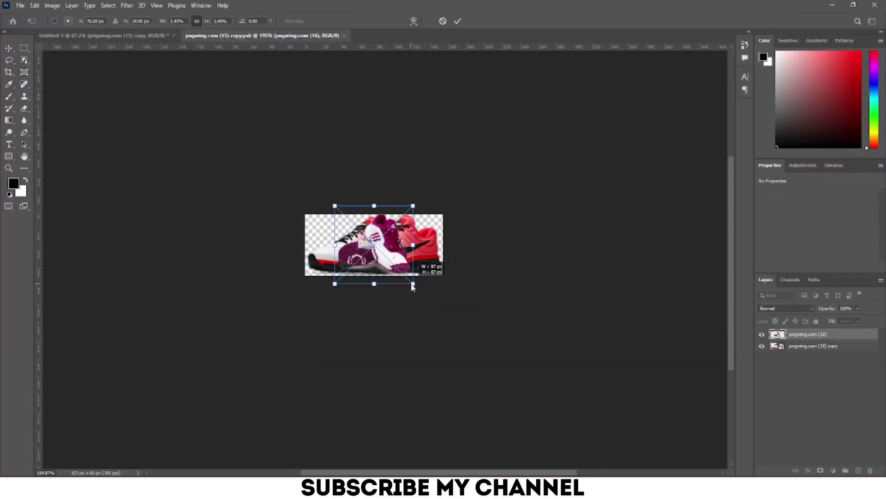
pyautogui.press('Return')
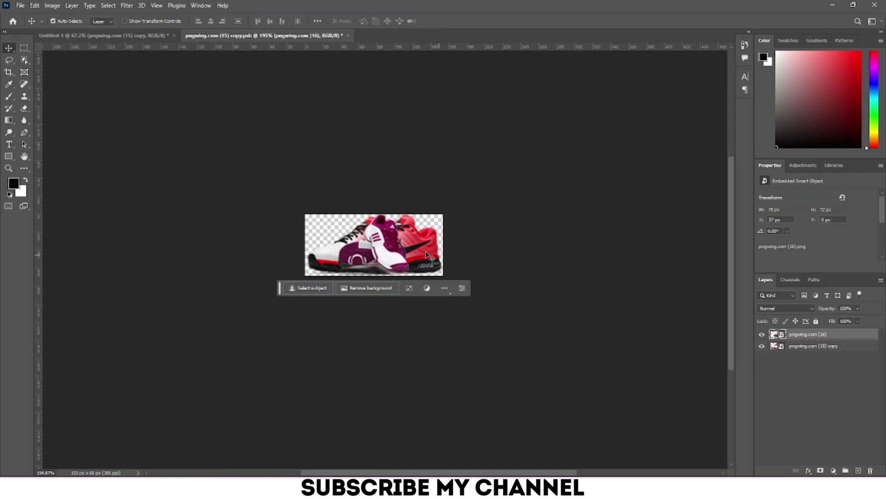
pyautogui.click(762, 346)
pyautogui.hotkey('ctrl', 's')
pyautogui.hotkey('ctrl', 'Tab')
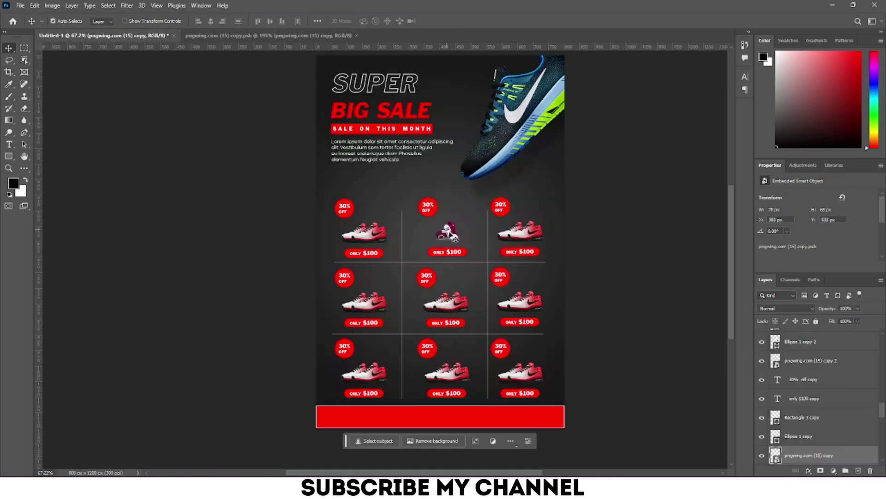
pyautogui.scroll(3, 450, 234)
# Step: Enlarge the magenta shoe within its top-middle grid cell
pyautogui.hotkey('ctrl', 't')
pyautogui.moveTo(495, 204); pyautogui.dragTo(510, 200)
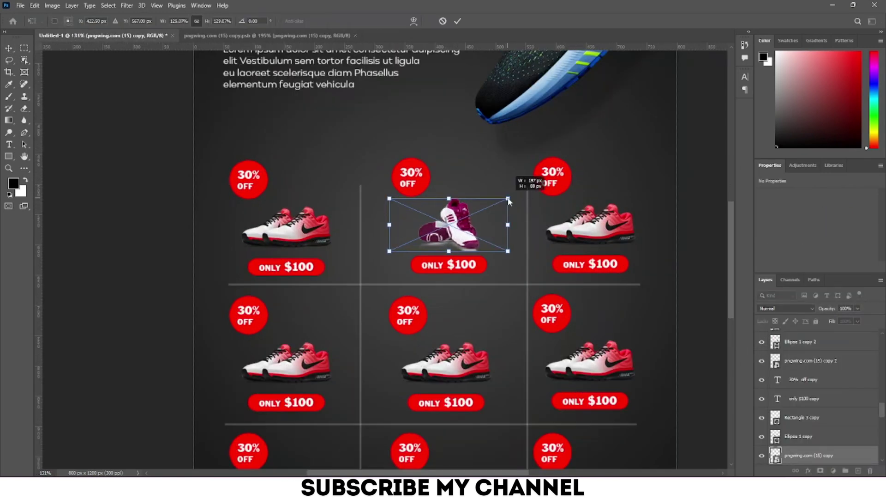
pyautogui.press('Return')
pyautogui.scroll(5, 462, 247)
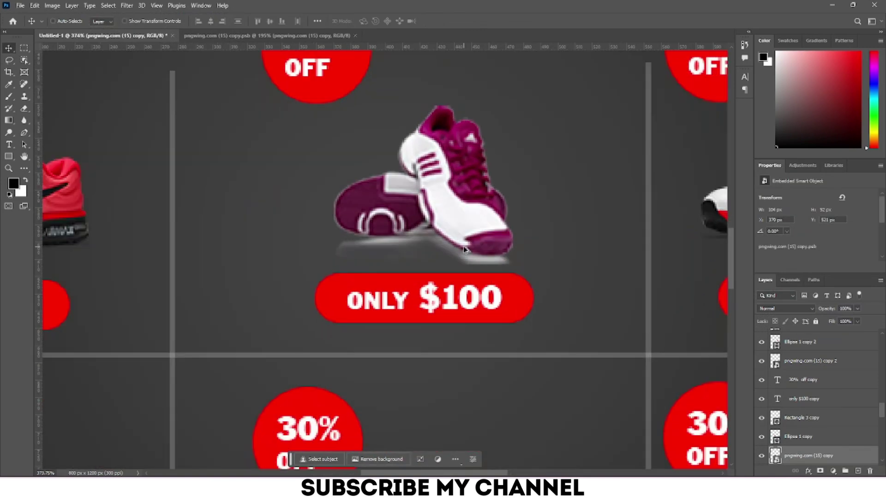
# Step: Rasterize the magenta shoe and erase its grey shadow with a small eraser
pyautogui.click(24, 108)
pyautogui.click(278, 199)
pyautogui.click(420, 188)
pyautogui.click(64, 20)
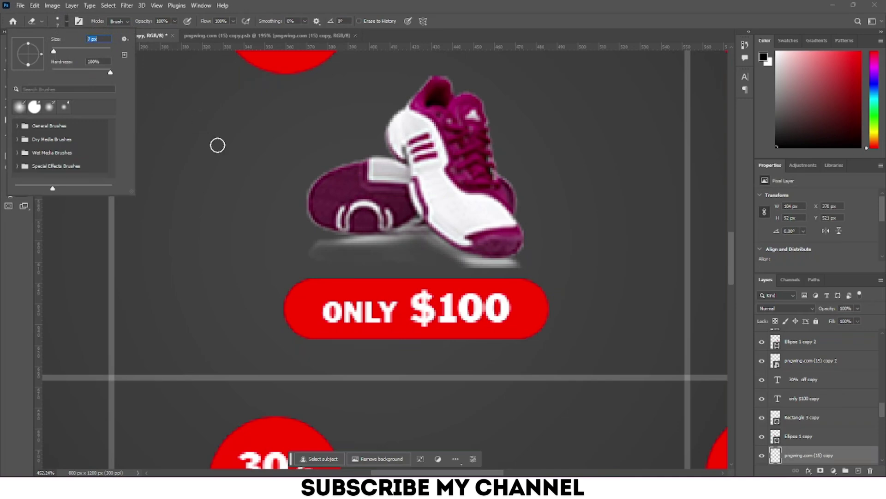
pyautogui.moveTo(313, 243); pyautogui.dragTo(309, 245)
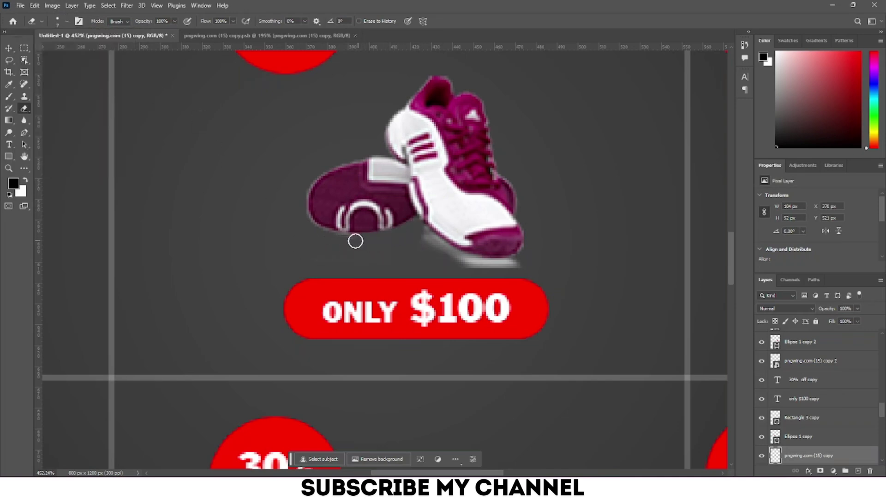
pyautogui.scroll(-5, 446, 192)
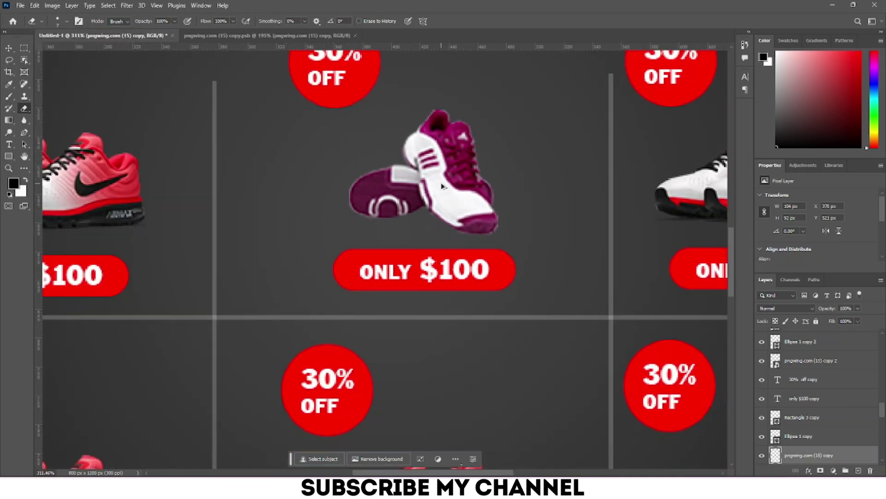
pyautogui.scroll(-3, 446, 192)
# Step: Make the top-right shoe a new smart object and place the black-and-red high-top
pyautogui.press('v')
pyautogui.click(573, 185)
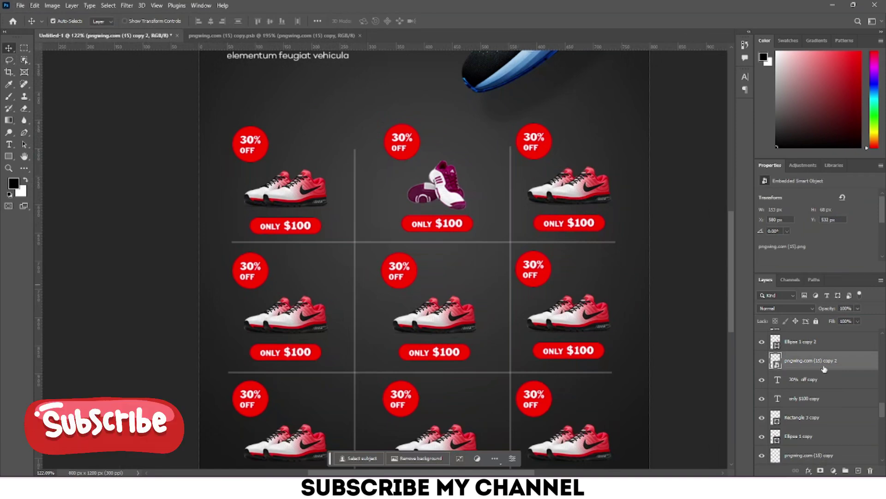
pyautogui.rightClick(777, 365)
pyautogui.click(798, 192)
pyautogui.doubleClick(777, 366)
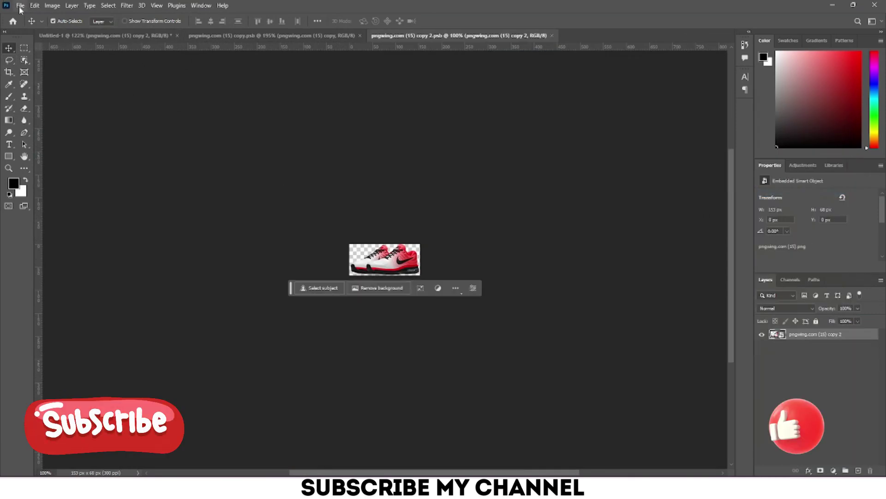
pyautogui.click(21, 6)
pyautogui.click(99, 196)
pyautogui.click(808, 461)
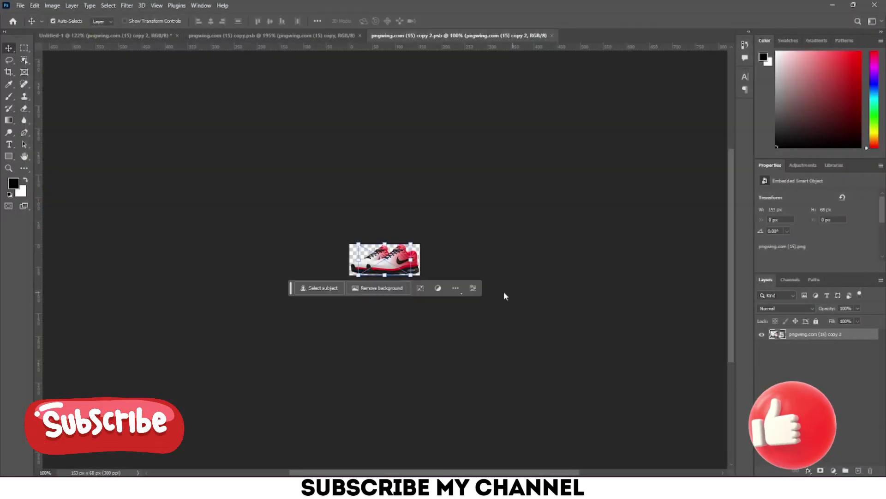
# Step: Enlarge the placed high-top and return to the flyer document
pyautogui.moveTo(424, 284); pyautogui.dragTo(430, 291)
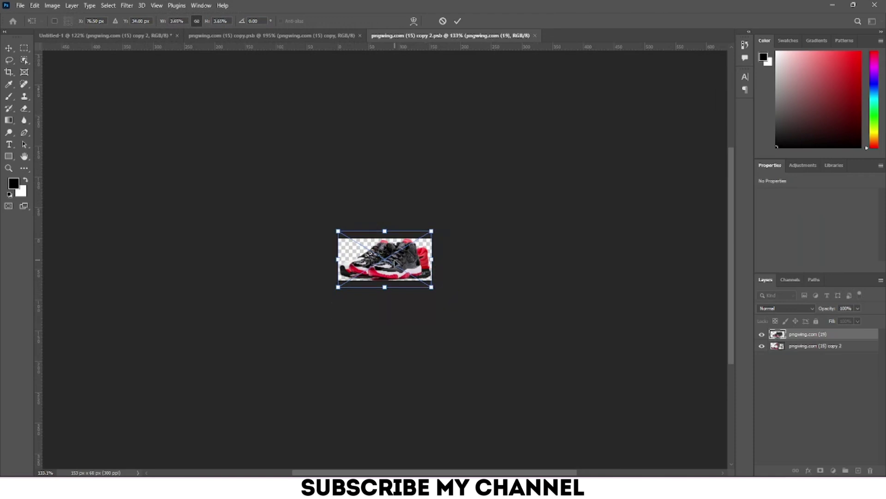
pyautogui.press('Return')
pyautogui.click(159, 33)
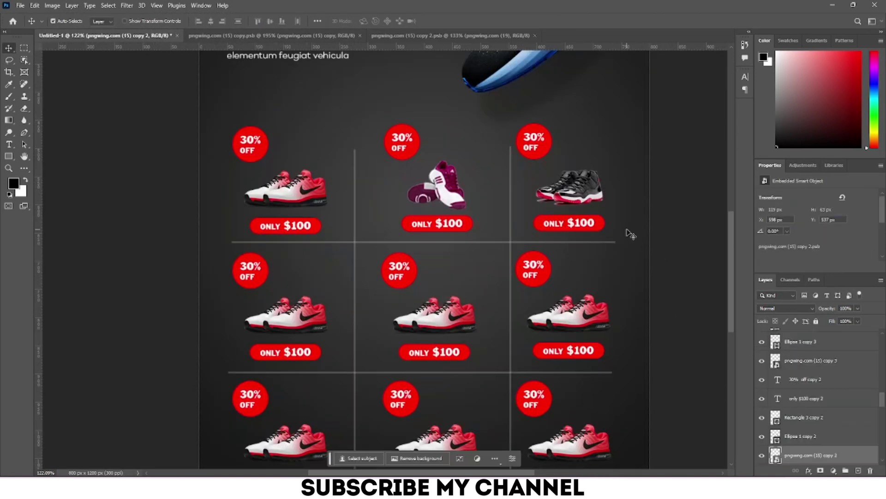
pyautogui.scroll(3, 630, 234)
pyautogui.scroll(3, 530, 226)
# Step: Rasterize the high-top shoe and trim its shadow
pyautogui.click(24, 108)
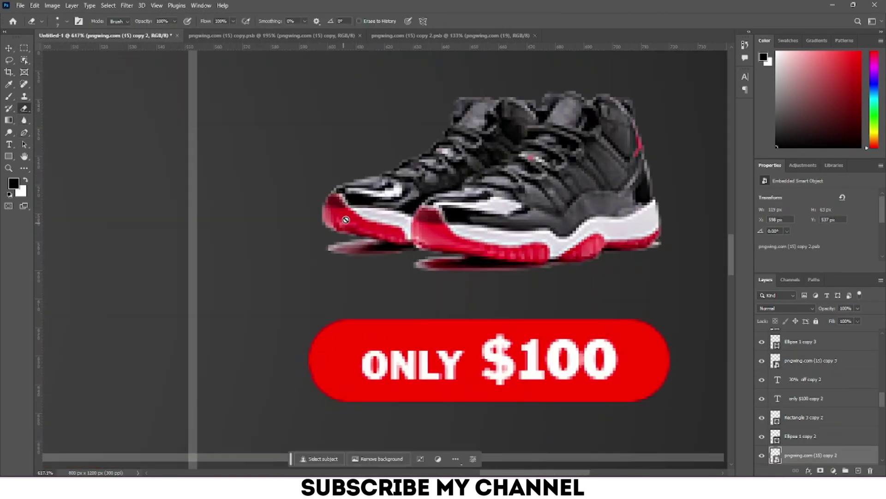
pyautogui.click(407, 185)
pyautogui.press('Return')
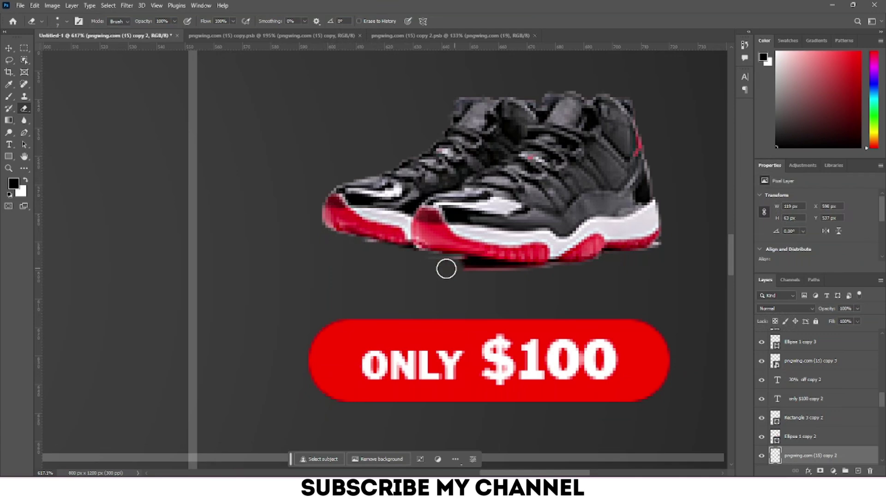
pyautogui.scroll(-2, 667, 250)
pyautogui.scroll(-5, 600, 256)
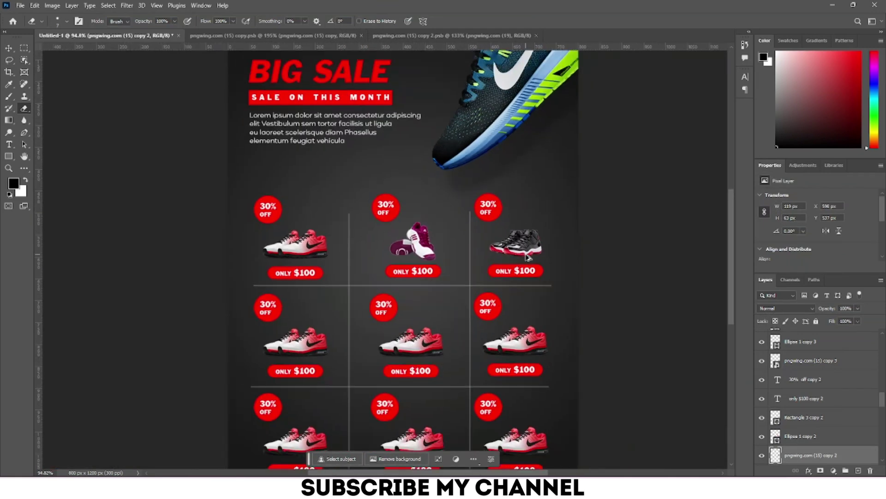
pyautogui.scroll(-1, 516, 263)
pyautogui.scroll(-3, 515, 263)
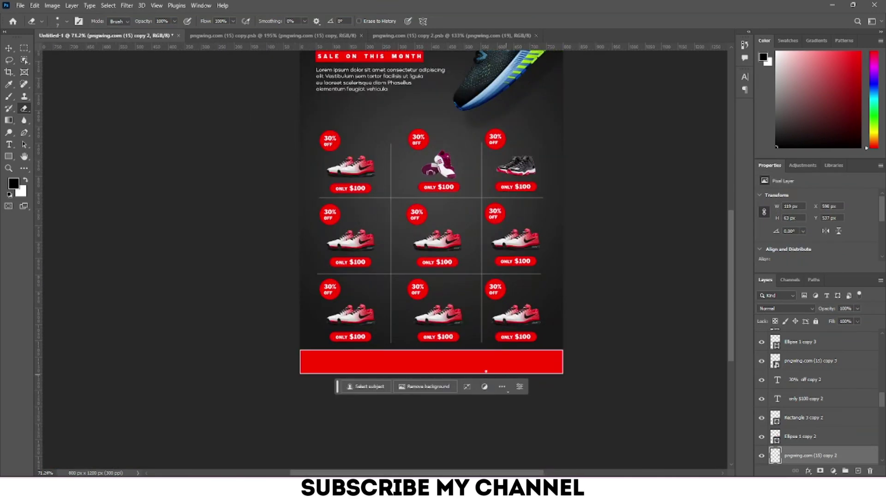
pyautogui.click(9, 47)
pyautogui.click(351, 362)
# Step: Try a text box in the red footer, then undo the placeholder text
pyautogui.scroll(1, 410, 336)
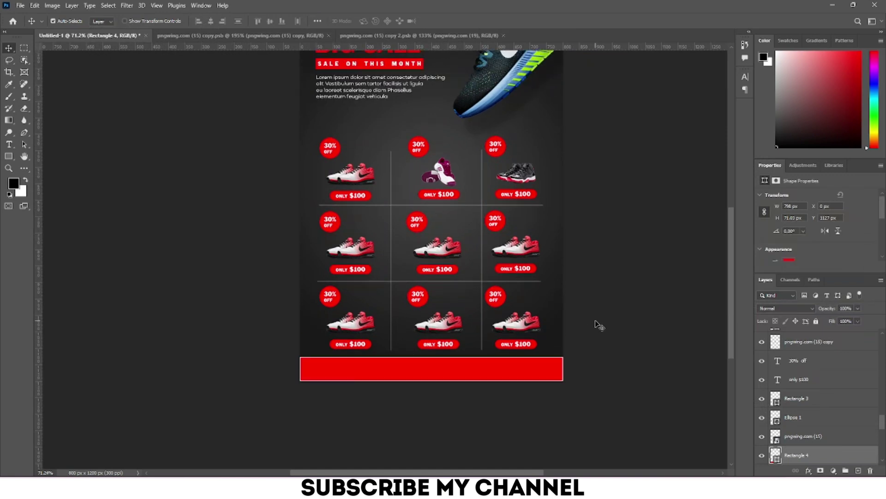
pyautogui.scroll(-3, 595, 325)
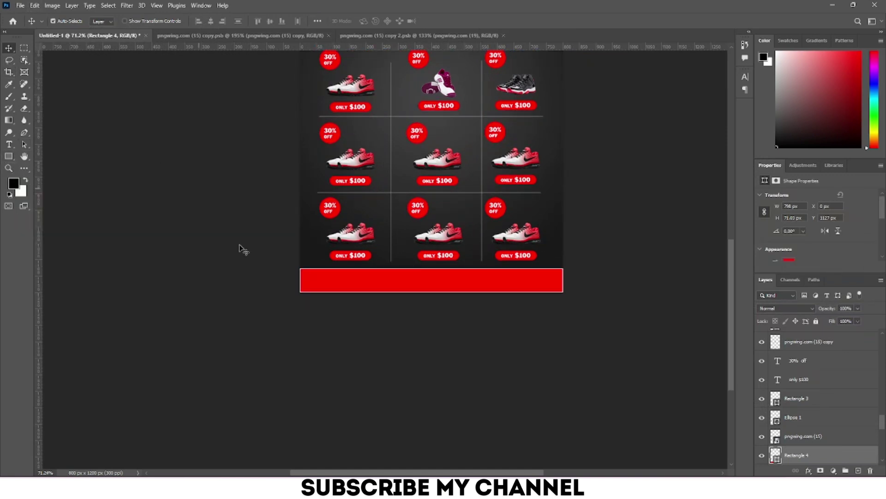
pyautogui.scroll(3, 390, 300)
pyautogui.hscroll(2, 257, 295)
pyautogui.scroll(1, 257, 295)
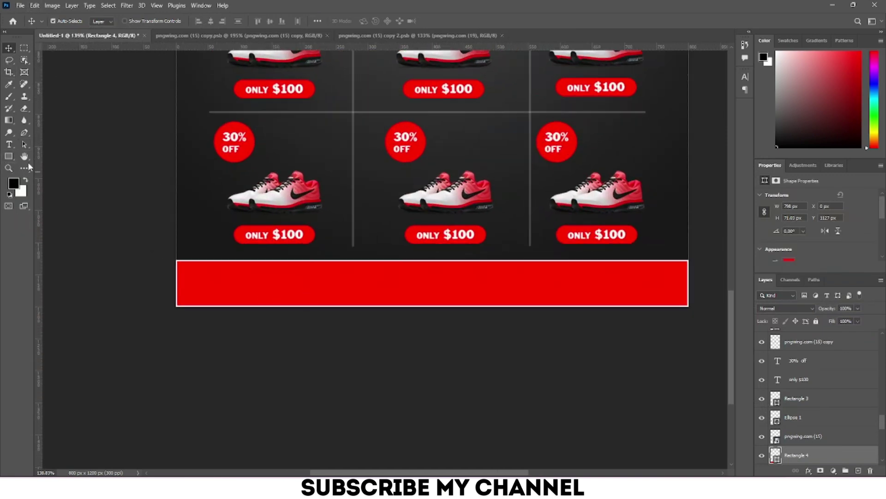
pyautogui.click(8, 145)
pyautogui.click(218, 282)
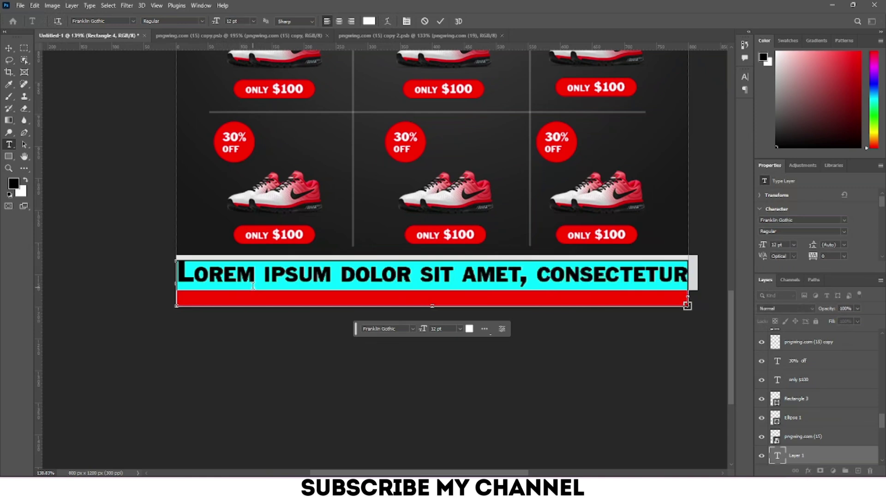
pyautogui.click(9, 48)
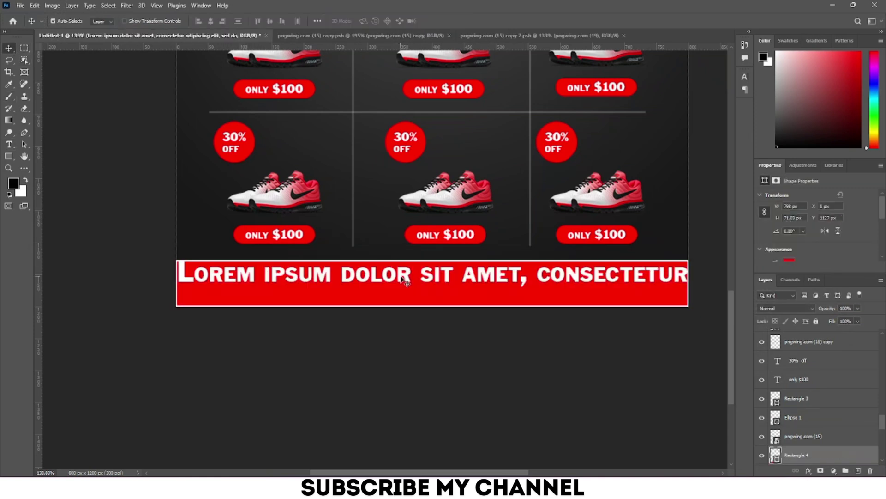
pyautogui.hotkey('ctrl', 'z')
# Step: Copy the ONLY $100 label into the red footer as the phone number and enlarge it
pyautogui.scroll(-2, 403, 268)
pyautogui.scroll(-2, 403, 268)
pyautogui.keyDown('ctrl'); pyautogui.click(437, 193); pyautogui.keyUp('ctrl')
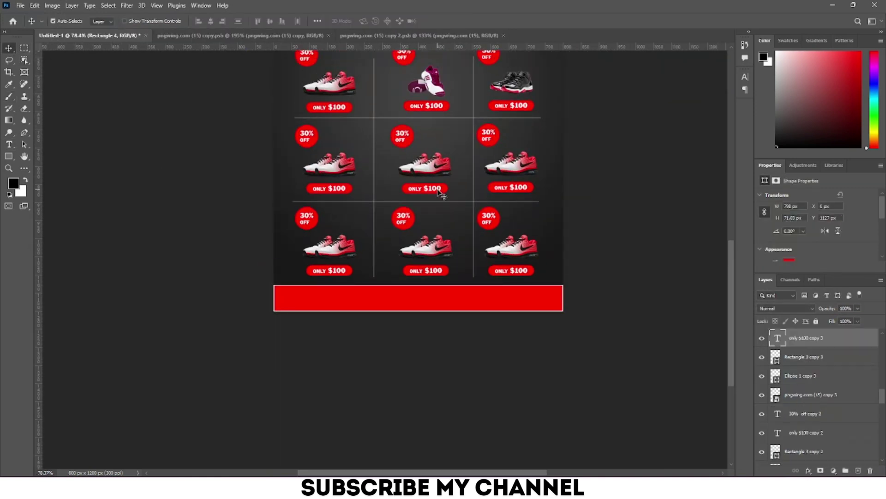
pyautogui.moveTo(437, 192); pyautogui.dragTo(392, 298)
pyautogui.doubleClick(391, 299)
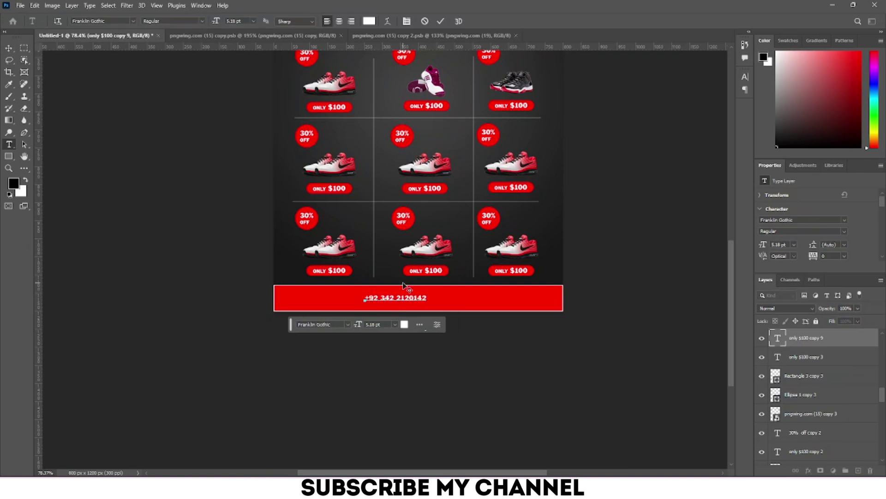
pyautogui.hotkey('ctrl', 't')
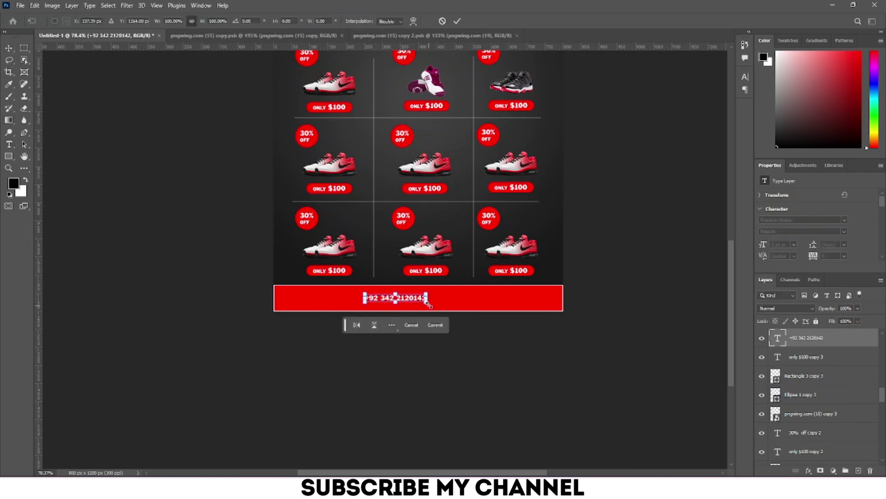
pyautogui.moveTo(428, 300)
pyautogui.mouseDown()
pyautogui.moveTo(354, 302)
pyautogui.moveTo(582, 301)
pyautogui.mouseUp()
pyautogui.press('Return')
# Step: Retype the duplicated phone text as the website WEBSITESDEVELOPER.ONLINE
pyautogui.scroll(3, 352, 299)
pyautogui.doubleClick(583, 300)
pyautogui.write('Websitesdeveloper.')
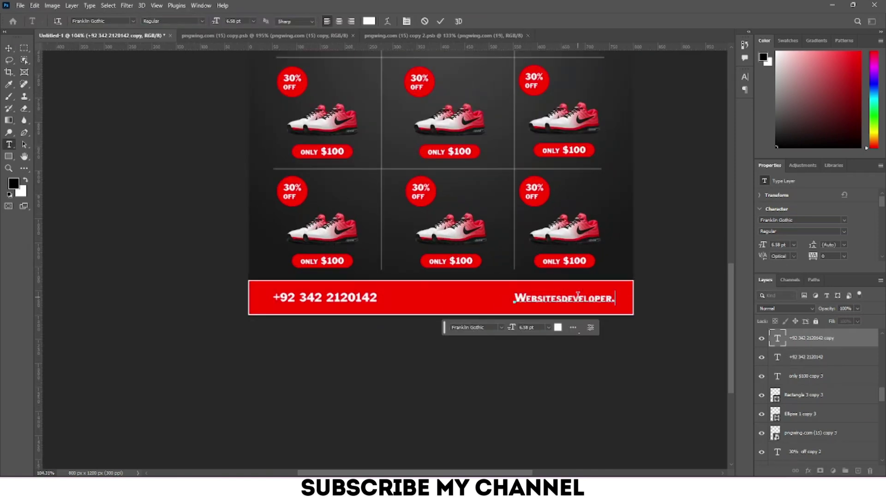
pyautogui.write('l')
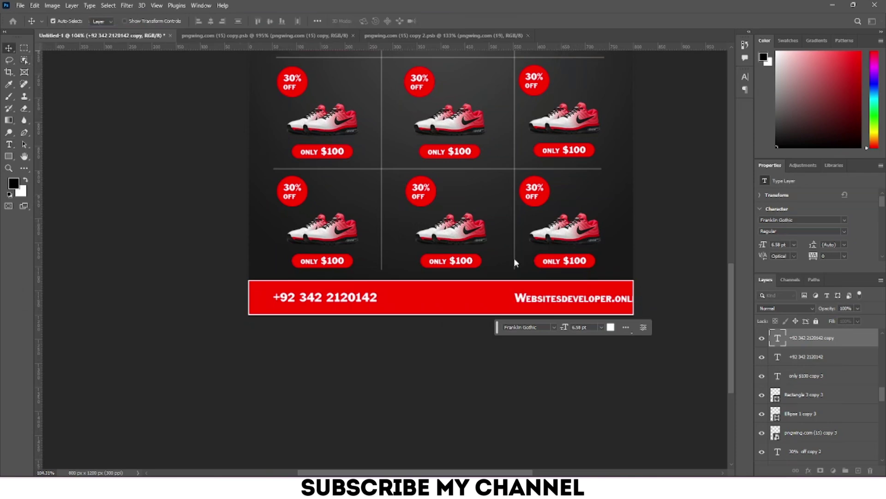
pyautogui.write('ine')
pyautogui.hotkey('ctrl', 'Return')
pyautogui.scroll(1, 472, 312)
pyautogui.scroll(-2, 302, 298)
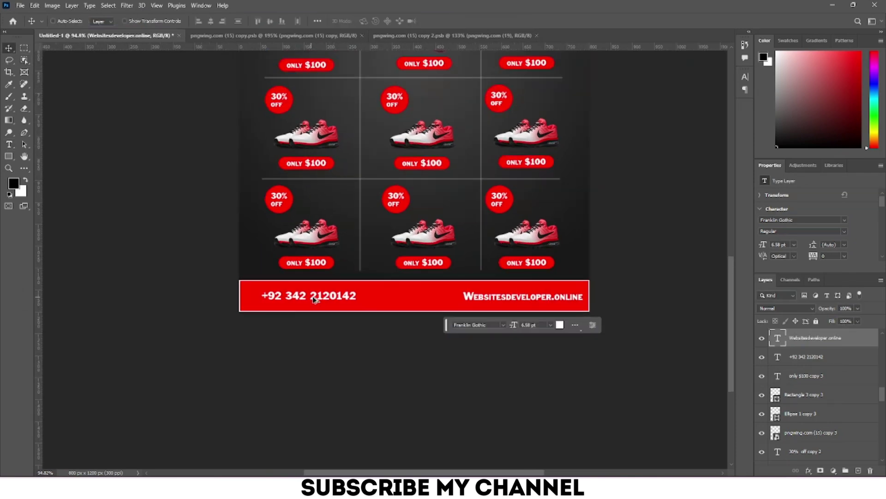
# Step: Move the phone number above the website text at the footer's right
pyautogui.keyDown('ctrl'); pyautogui.click(315, 301); pyautogui.keyUp('ctrl')
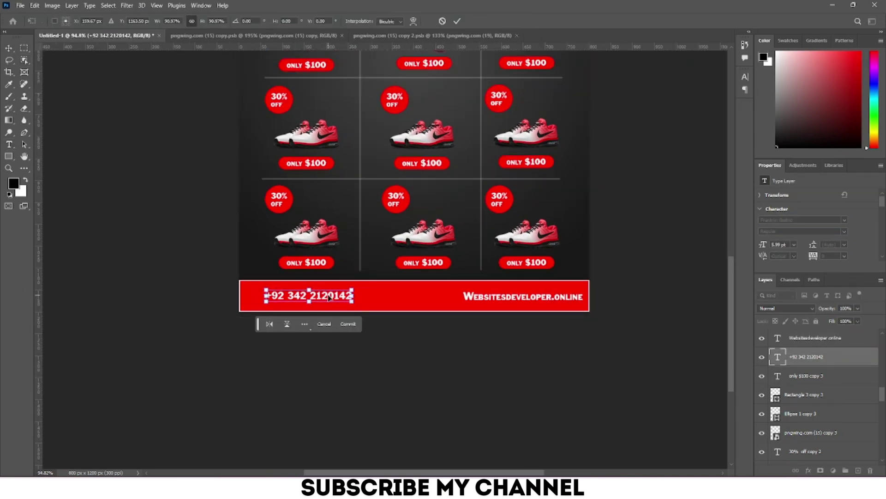
pyautogui.scroll(-2, 323, 297)
pyautogui.scroll(4, 499, 312)
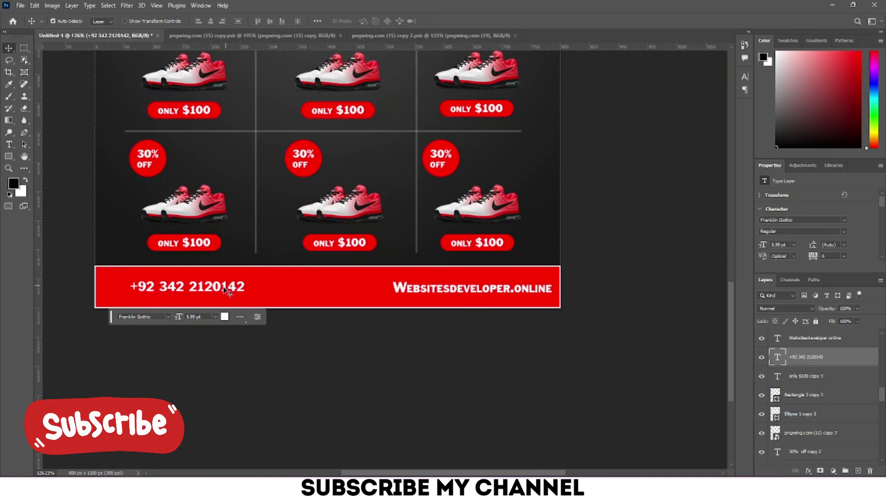
pyautogui.moveTo(237, 285); pyautogui.dragTo(528, 276)
pyautogui.scroll(2, 126, 298)
# Step: Draw a new rectangle on the left side of the red footer
pyautogui.press('u')
pyautogui.moveTo(120, 266)
pyautogui.mouseDown()
pyautogui.moveTo(269, 299)
pyautogui.moveTo(246, 294)
pyautogui.mouseUp()
pyautogui.scroll(-2, 828, 241)
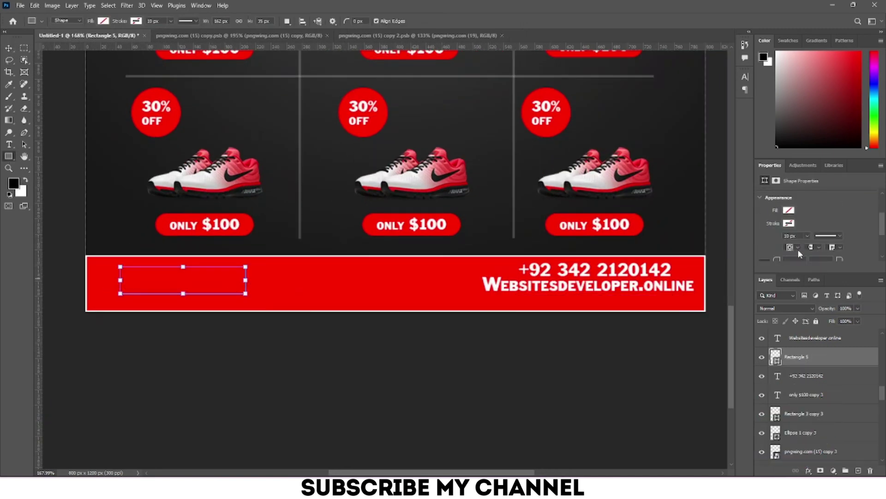
# Step: Fill the rectangle with white and shift the pill left in the footer
pyautogui.click(103, 20)
pyautogui.click(52, 70)
pyautogui.press('v')
pyautogui.moveTo(178, 284); pyautogui.dragTo(156, 284)
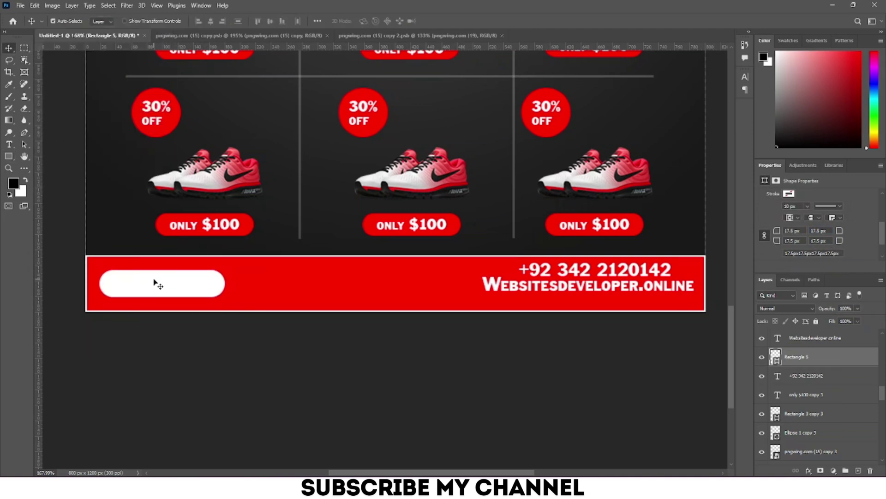
pyautogui.scroll(3, 157, 283)
pyautogui.scroll(-1, 127, 268)
# Step: Copy an ONLY $100 label into the pill, recolour it red and make it read BUY NOW
pyautogui.click(290, 208)
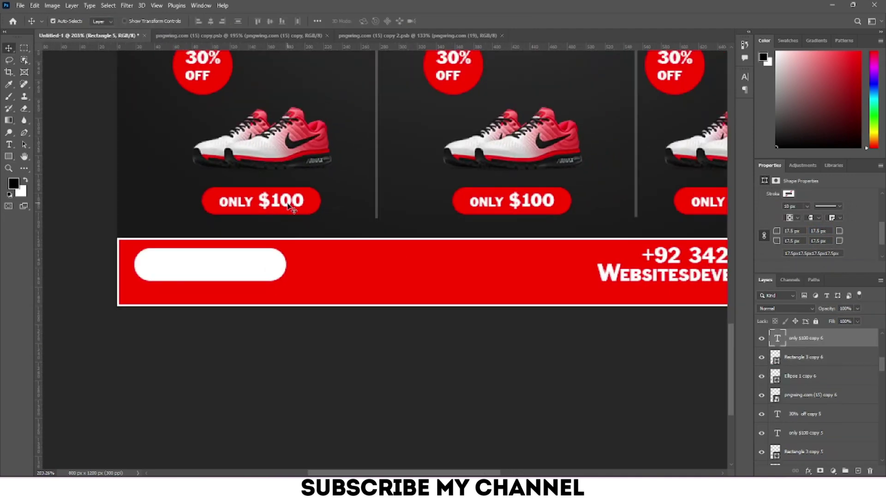
pyautogui.moveTo(298, 207); pyautogui.dragTo(344, 268)
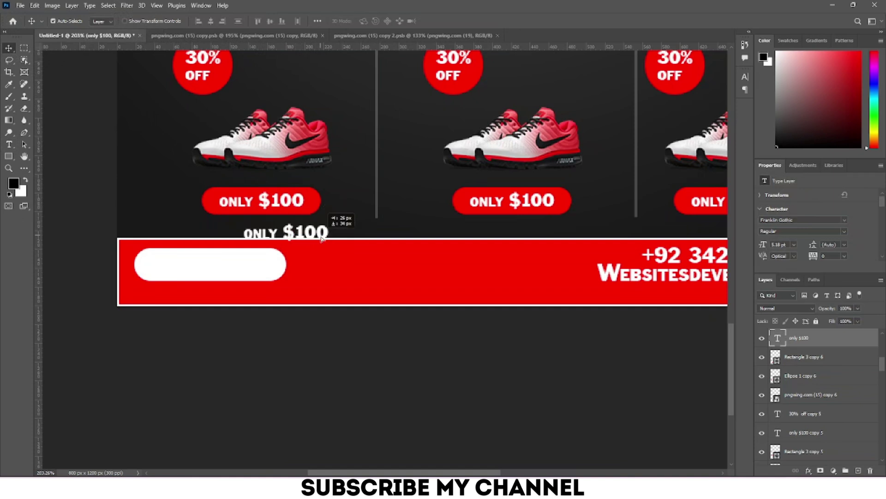
pyautogui.scroll(5, 831, 351)
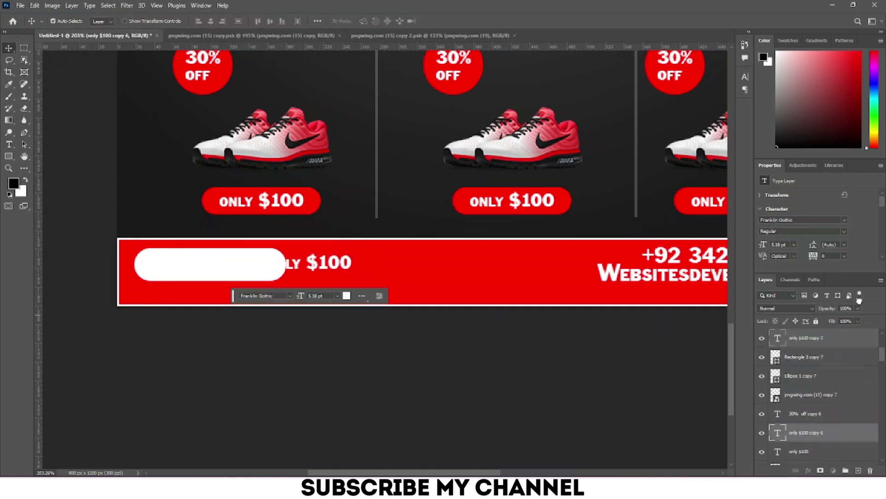
pyautogui.doubleClick(333, 263)
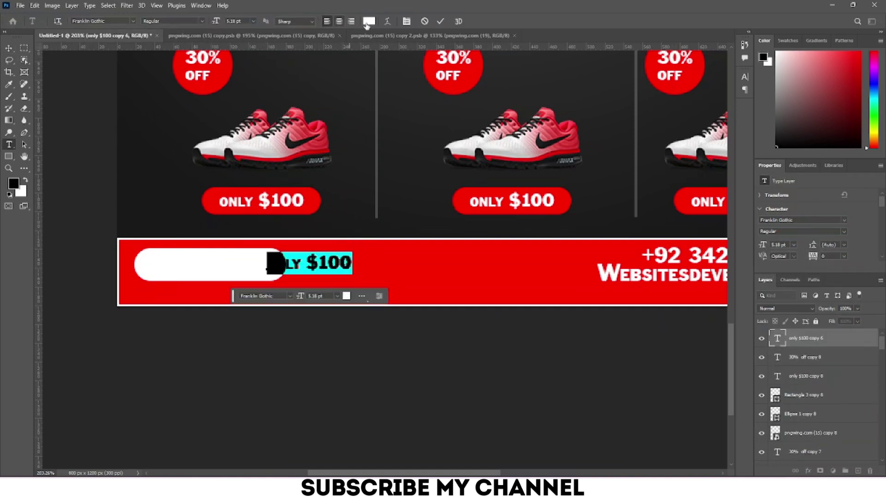
pyautogui.click(347, 295)
pyautogui.click(298, 264)
pyautogui.press('Return')
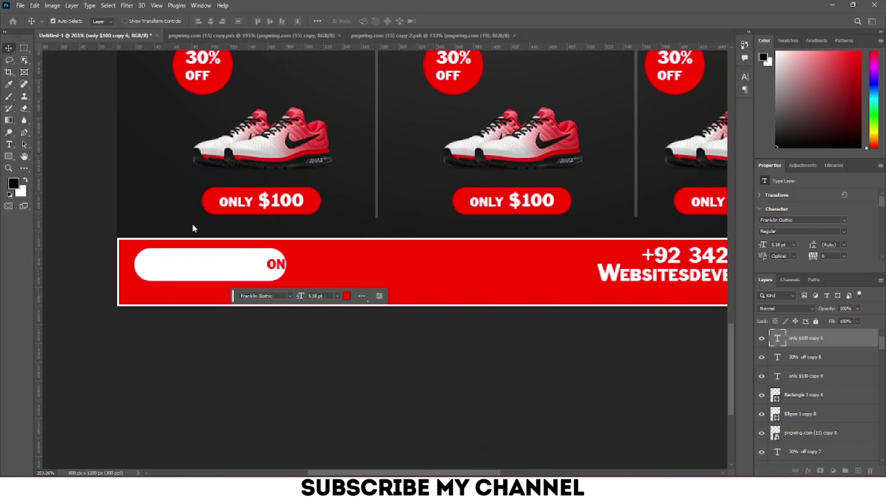
pyautogui.moveTo(280, 264); pyautogui.dragTo(183, 264)
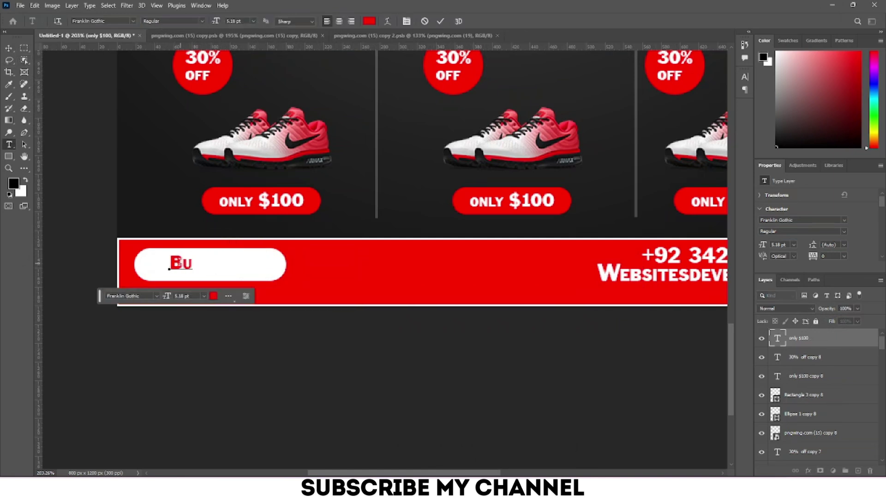
pyautogui.write('UY NOW')
pyautogui.click(8, 47)
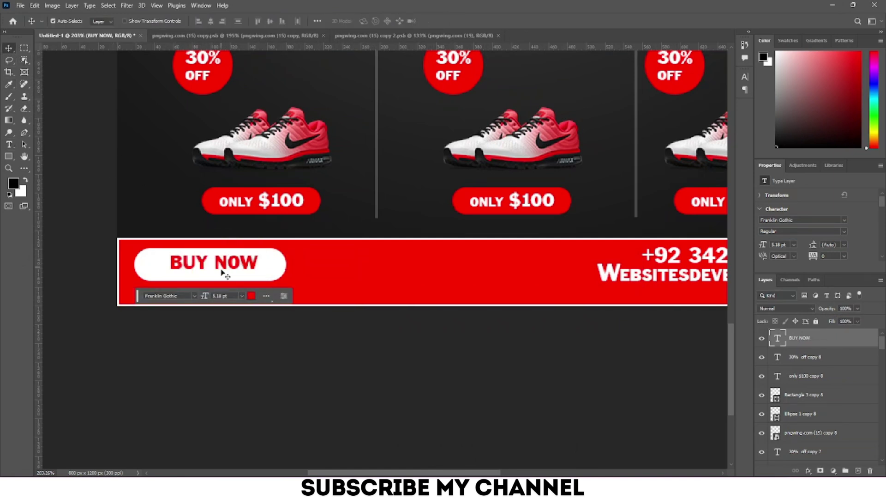
pyautogui.moveTo(222, 275); pyautogui.dragTo(219, 277)
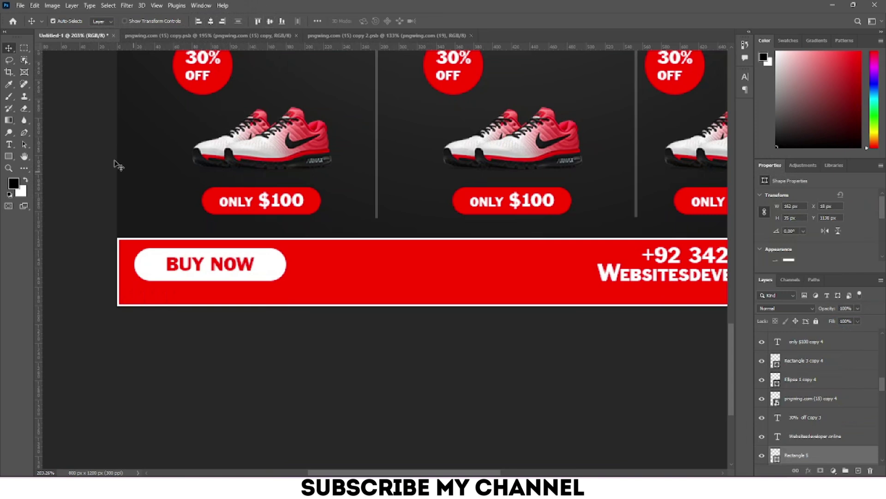
# Step: Turn off Small Caps on the website text and make its first letter lowercase
pyautogui.click(646, 278)
pyautogui.doubleClick(647, 274)
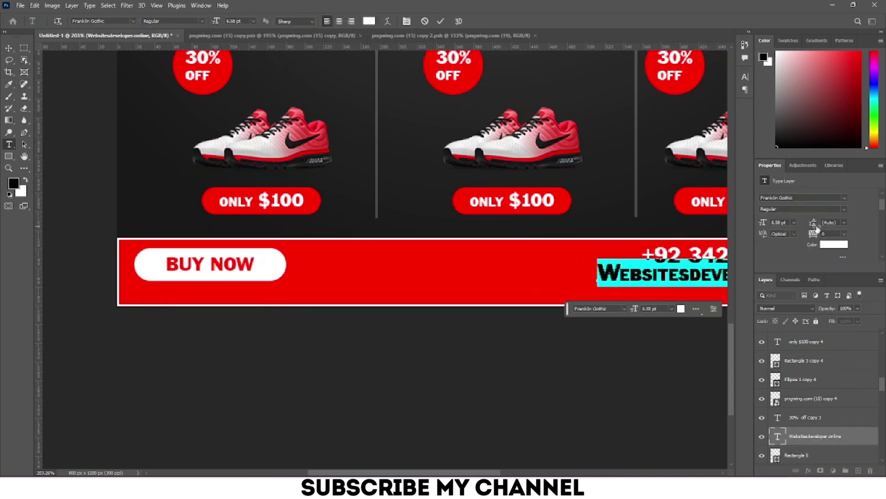
pyautogui.click(775, 240)
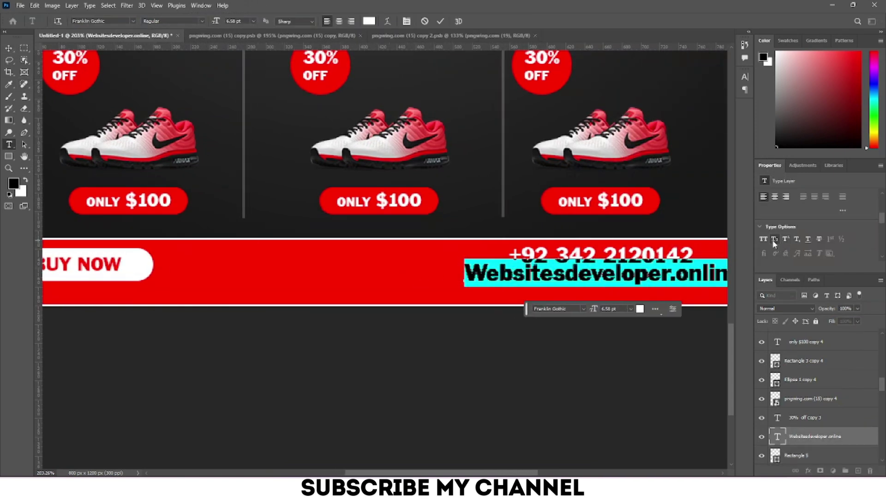
pyautogui.scroll(-4, 544, 268)
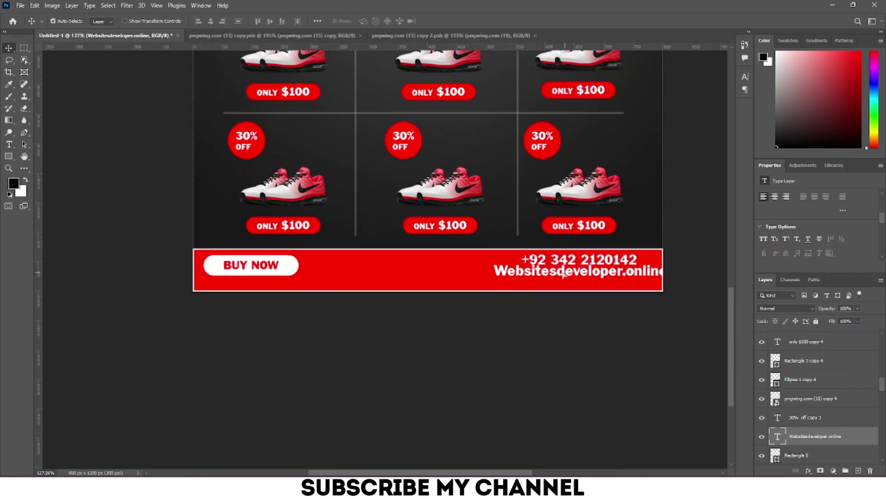
pyautogui.moveTo(489, 271); pyautogui.dragTo(431, 271)
pyautogui.click(432, 272)
pyautogui.press('BackSpace')
pyautogui.write('www.w')
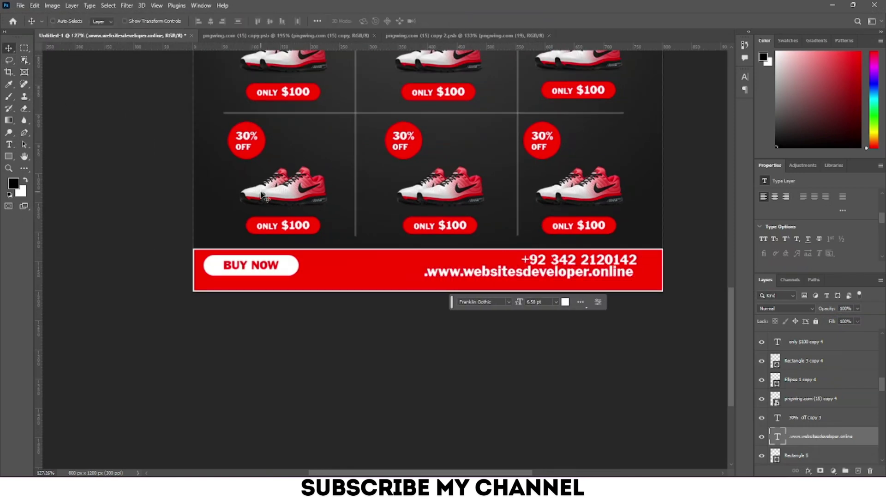
# Step: Scale the website text down and place it below the BUY NOW button
pyautogui.hotkey('ctrl', 't')
pyautogui.moveTo(529, 274)
pyautogui.mouseDown()
pyautogui.moveTo(336, 284)
pyautogui.moveTo(363, 286)
pyautogui.mouseUp()
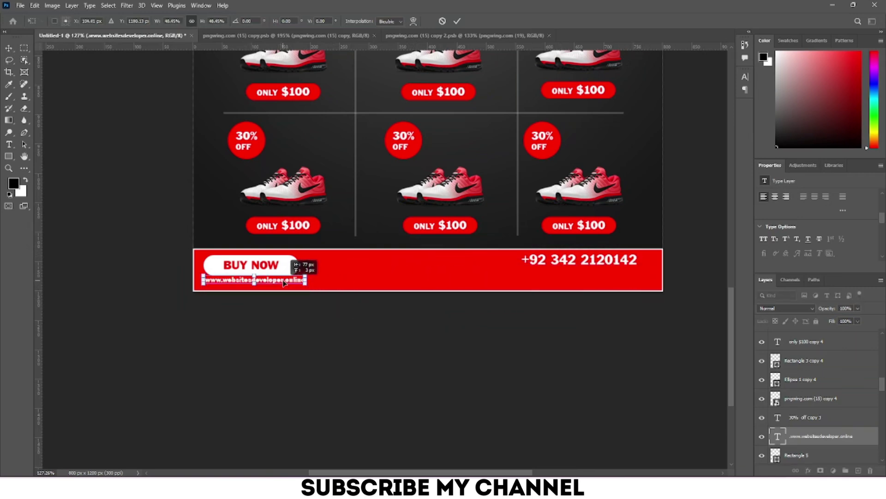
pyautogui.scroll(3, 284, 282)
pyautogui.scroll(3, 311, 254)
pyautogui.press('Return')
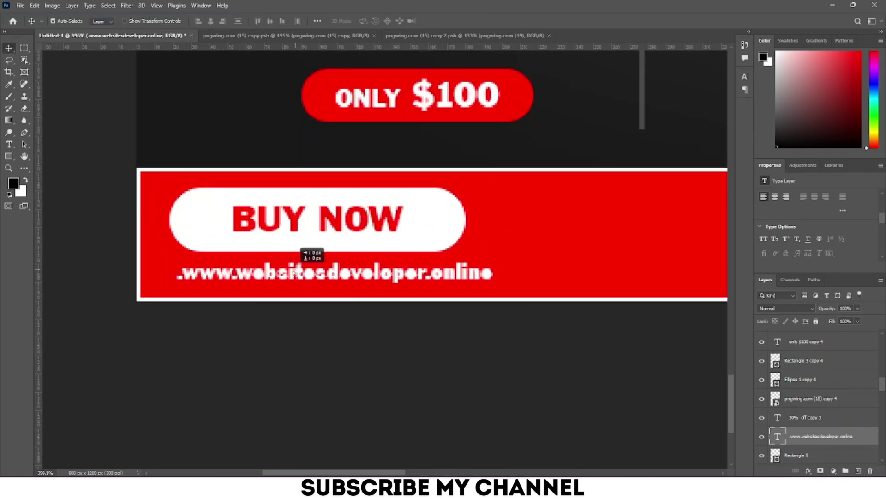
# Step: Remove the stray leading dot and set the website text in Bridon TC
pyautogui.doubleClick(294, 273)
pyautogui.click(181, 274)
pyautogui.press('BackSpace')
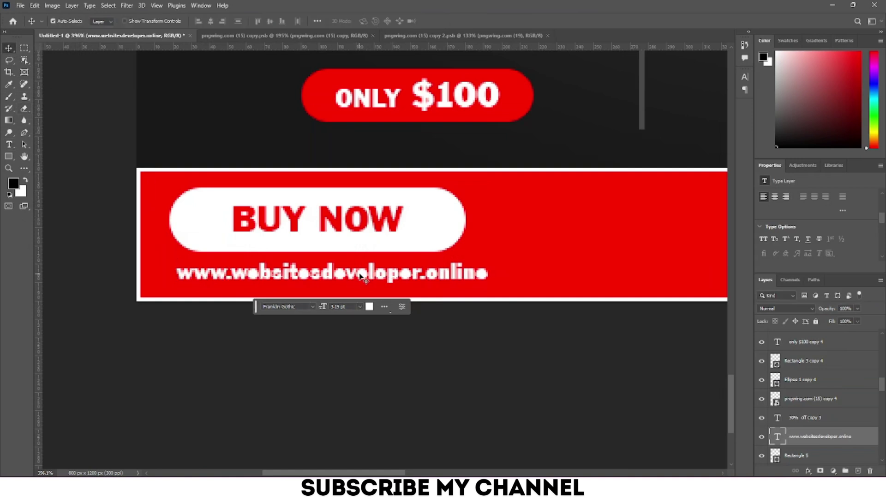
pyautogui.hotkey('ctrl', 'a')
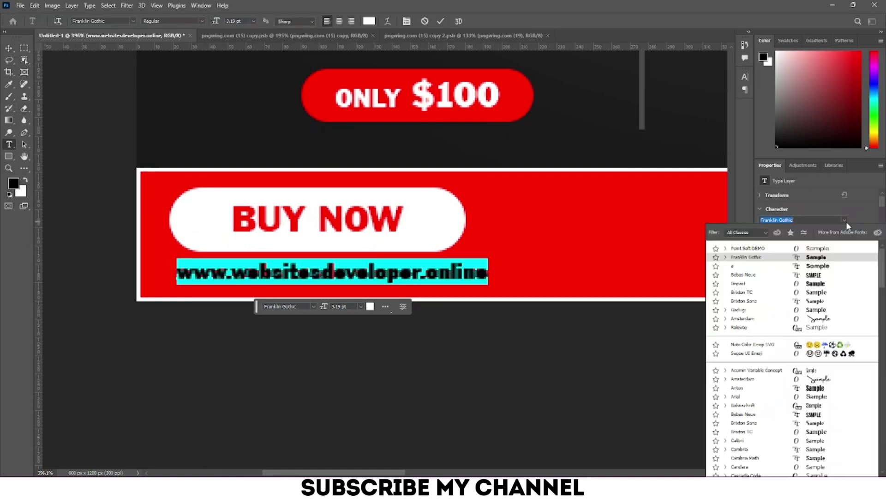
pyautogui.click(845, 220)
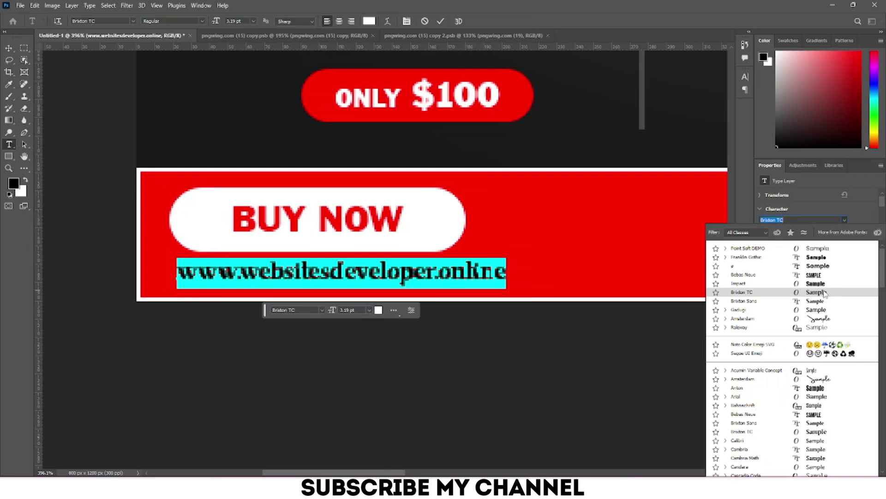
pyautogui.click(825, 294)
pyautogui.click(8, 48)
pyautogui.hotkey('ctrl', '0')
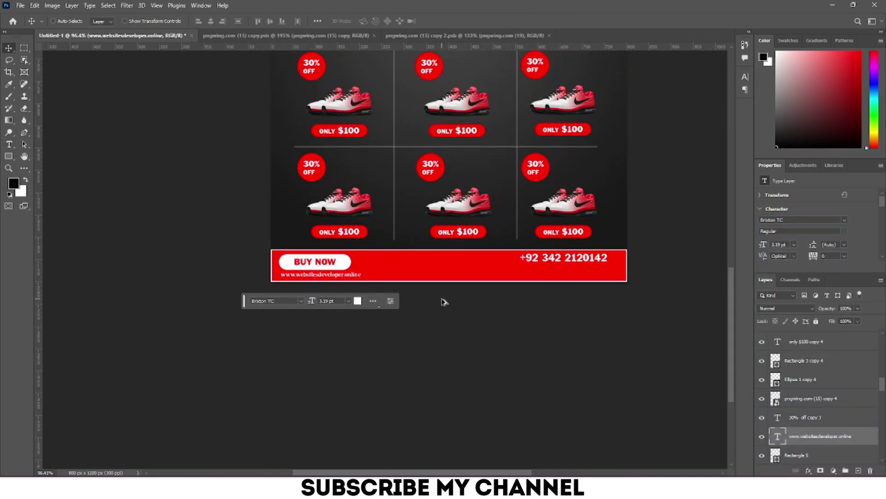
# Step: Shrink the phone number slightly and duplicate it just below itself
pyautogui.scroll(1, 511, 259)
pyautogui.keyDown('ctrl'); pyautogui.click(510, 259); pyautogui.keyUp('ctrl')
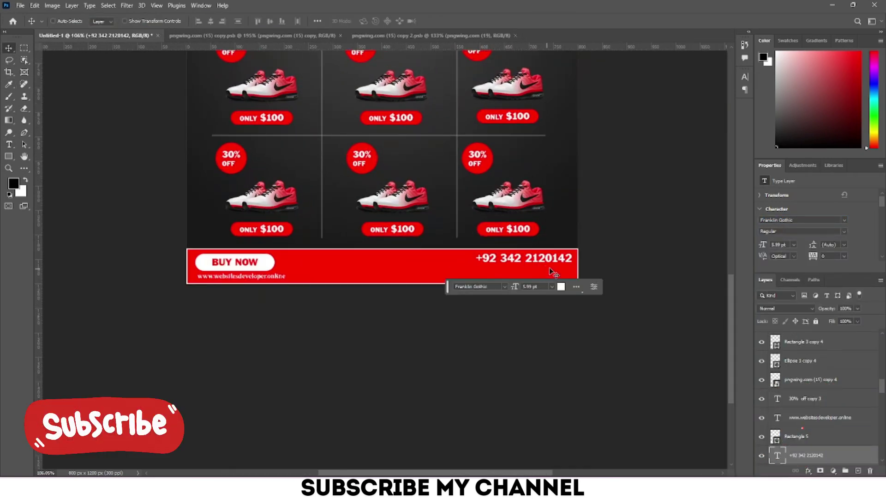
pyautogui.hotkey('ctrl', 't')
pyautogui.moveTo(578, 249); pyautogui.dragTo(546, 276)
pyautogui.press('Return')
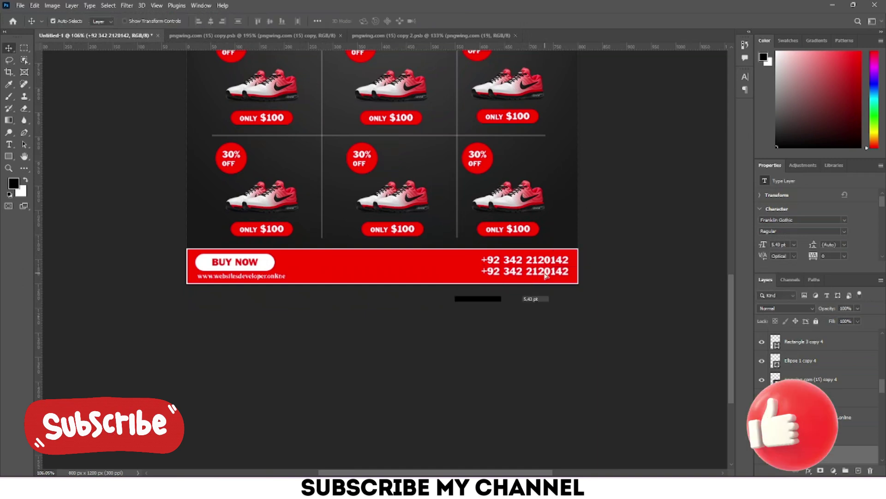
# Step: Retype the copy as PAKISTAN and shift it right under the phone number
pyautogui.doubleClick(545, 276)
pyautogui.write('PAKISTAN')
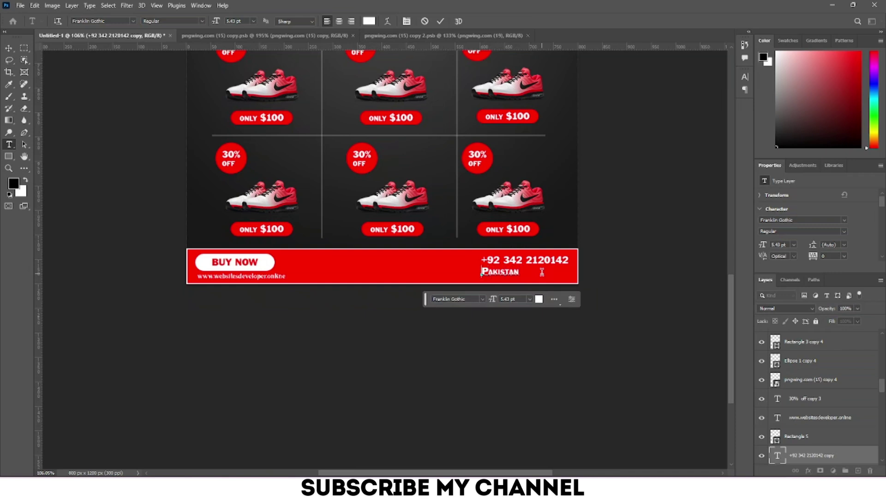
pyautogui.click(9, 47)
pyautogui.moveTo(514, 274); pyautogui.dragTo(557, 272)
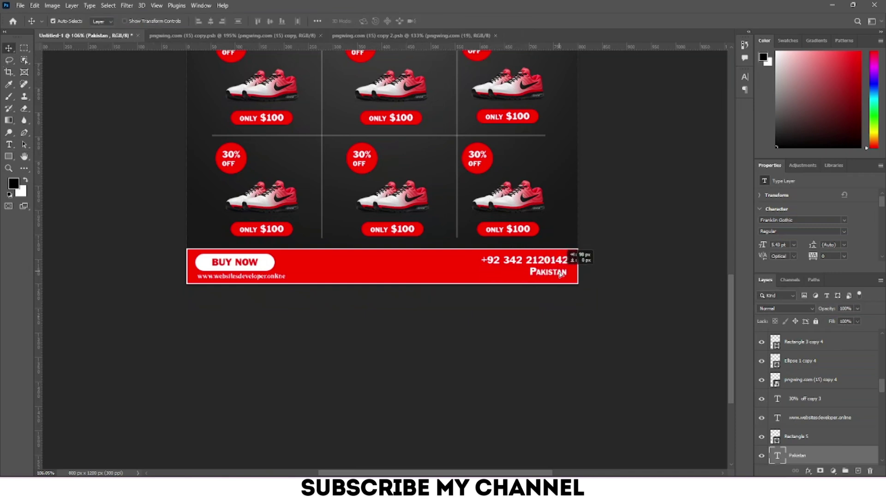
# Step: Draw a large circle with a white outline over the header area
pyautogui.scroll(-2, 462, 293)
pyautogui.scroll(-2, 401, 296)
pyautogui.scroll(-1, 411, 296)
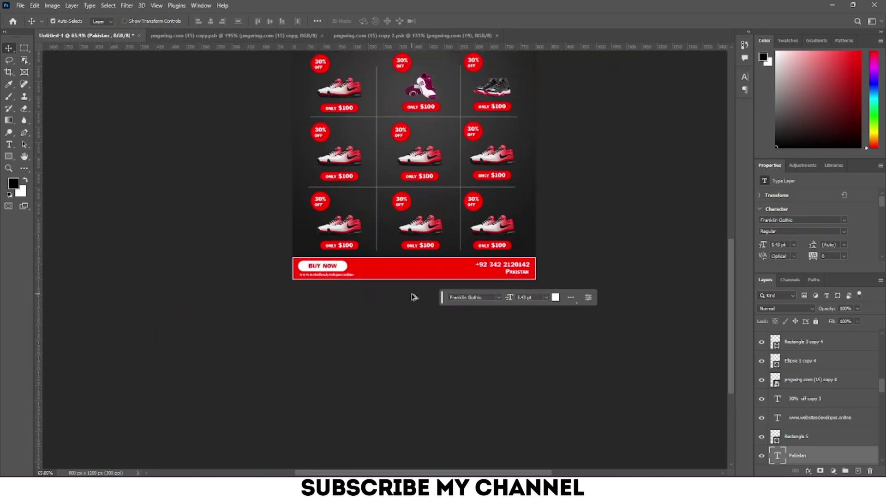
pyautogui.scroll(-1, 406, 295)
pyautogui.scroll(1, 397, 277)
pyautogui.scroll(1, 397, 277)
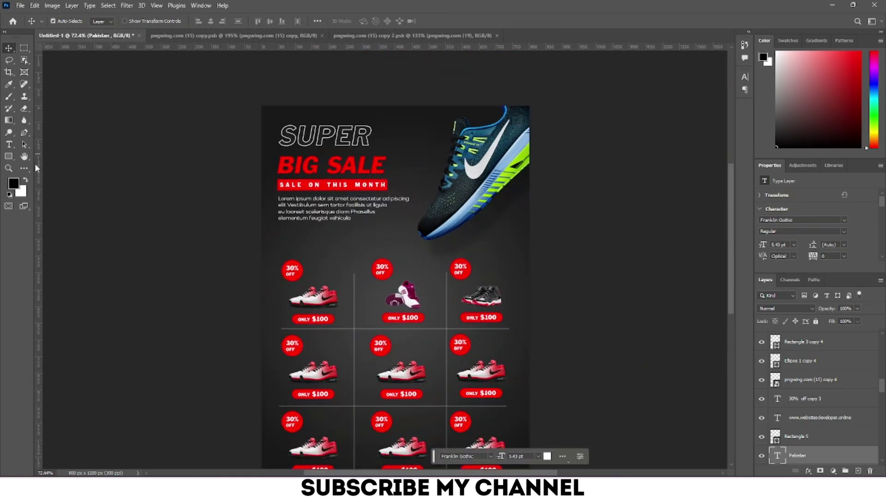
pyautogui.rightClick(9, 156)
pyautogui.click(46, 165)
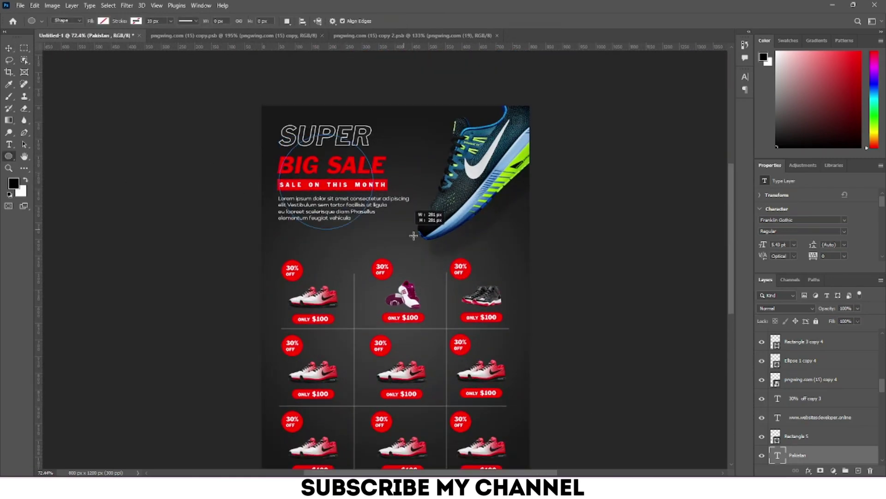
pyautogui.moveTo(279, 135); pyautogui.dragTo(440, 296)
pyautogui.click(103, 21)
pyautogui.click(95, 70)
pyautogui.click(160, 21)
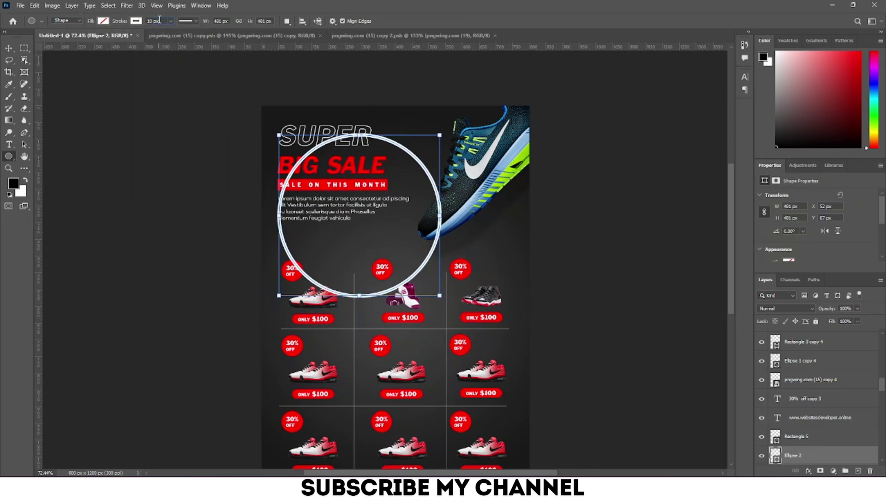
# Step: Move the white circle around the hero shoe and stack the shoe above it
pyautogui.click(9, 48)
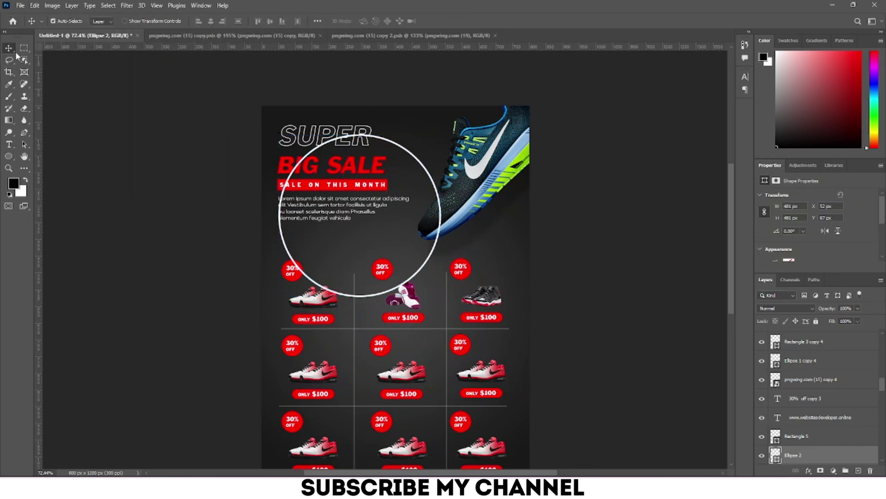
pyautogui.moveTo(418, 160); pyautogui.dragTo(549, 95)
pyautogui.click(497, 173)
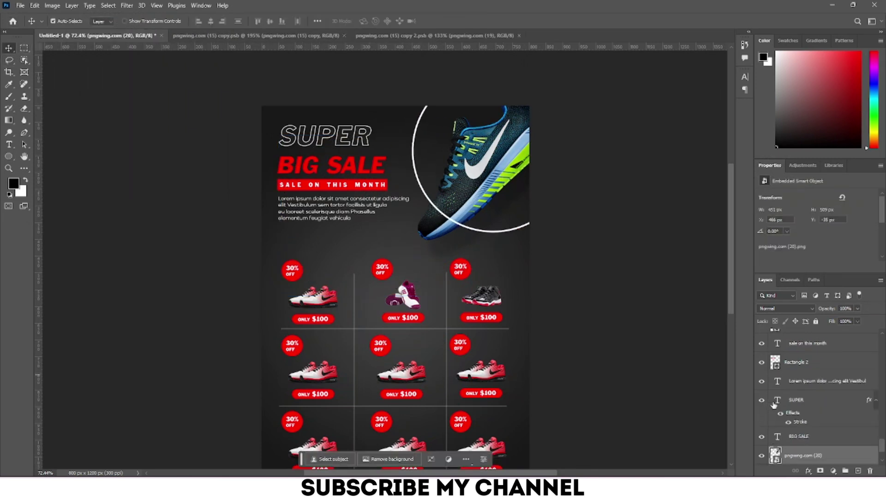
pyautogui.moveTo(813, 337)
pyautogui.mouseDown()
pyautogui.moveTo(835, 164)
pyautogui.moveTo(813, 334)
pyautogui.mouseUp()
# Step: Duplicate the ring and scale the copy to about 90% inside the first
pyautogui.click(492, 234)
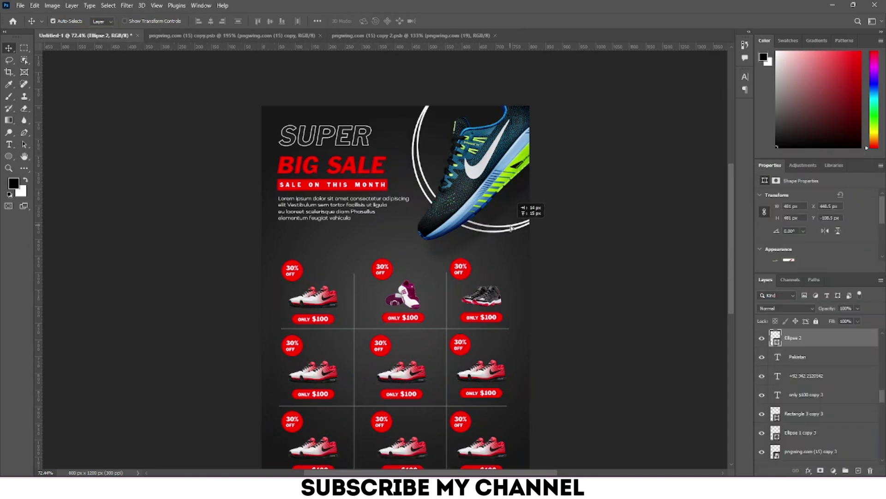
pyautogui.moveTo(512, 230); pyautogui.dragTo(511, 230)
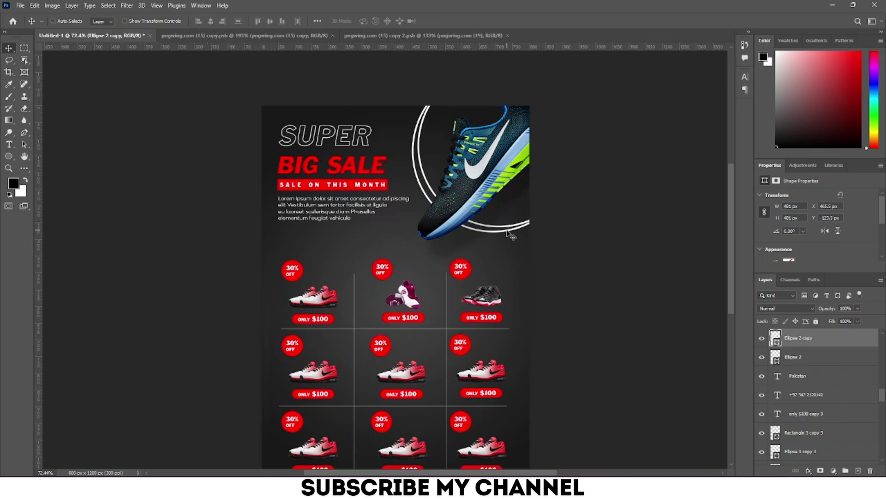
pyautogui.hotkey('ctrl', 't')
pyautogui.moveTo(583, 61); pyautogui.dragTo(573, 71)
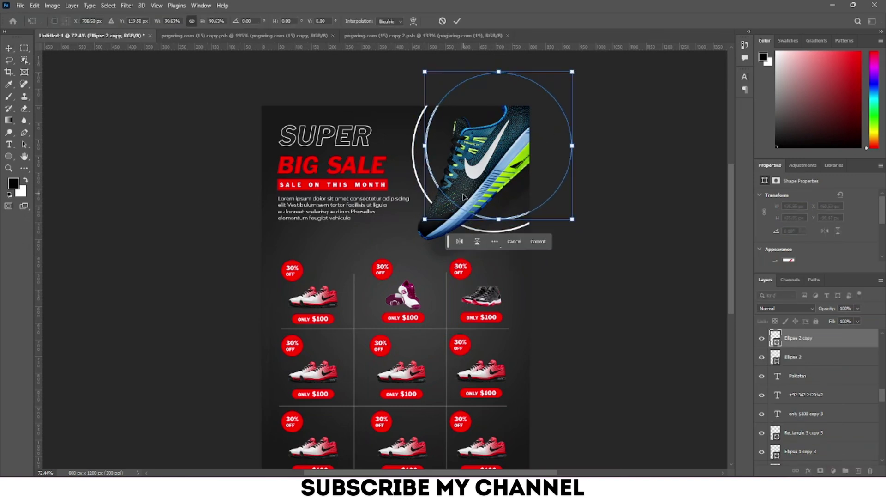
pyautogui.moveTo(463, 196); pyautogui.dragTo(459, 202)
pyautogui.press('Return')
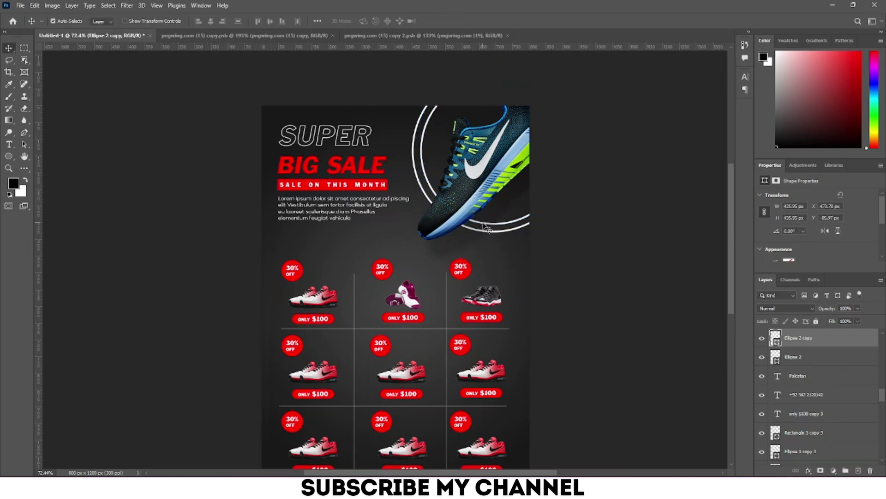
pyautogui.hotkey('ctrl', 'z')
pyautogui.hotkey('ctrl', 'z')
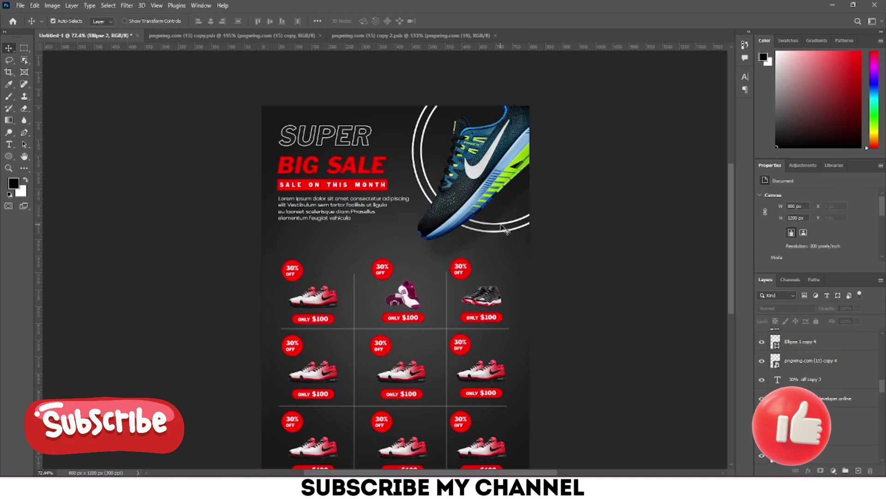
# Step: Add a third ring scaled to about 91%, nudged up, then select all three rings
pyautogui.hotkey('ctrl', 'j')
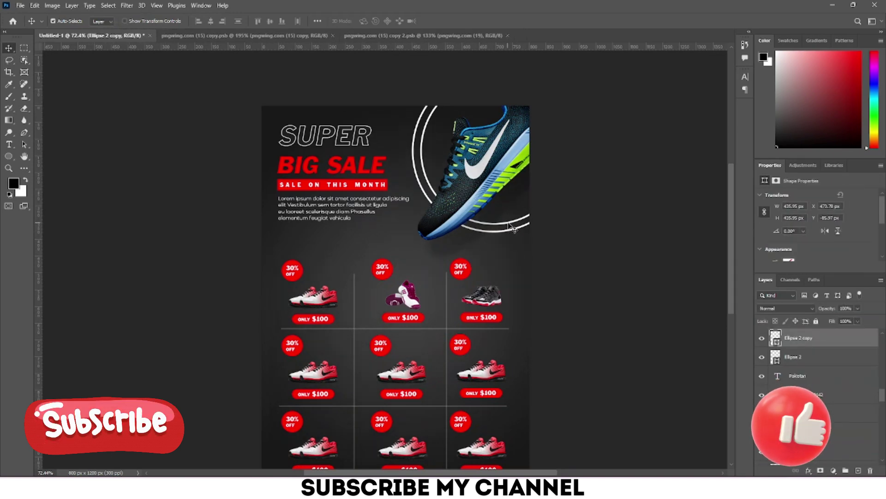
pyautogui.moveTo(513, 226); pyautogui.dragTo(510, 216)
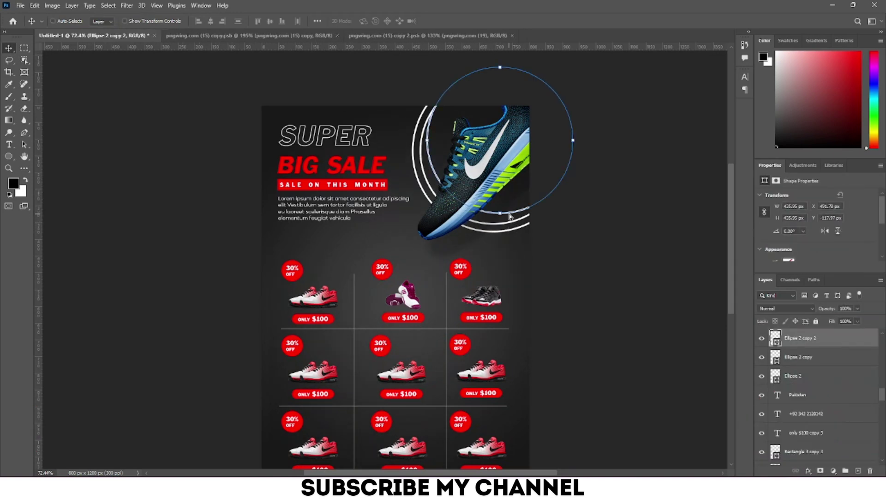
pyautogui.hotkey('ctrl', 't')
pyautogui.moveTo(573, 67); pyautogui.dragTo(562, 84)
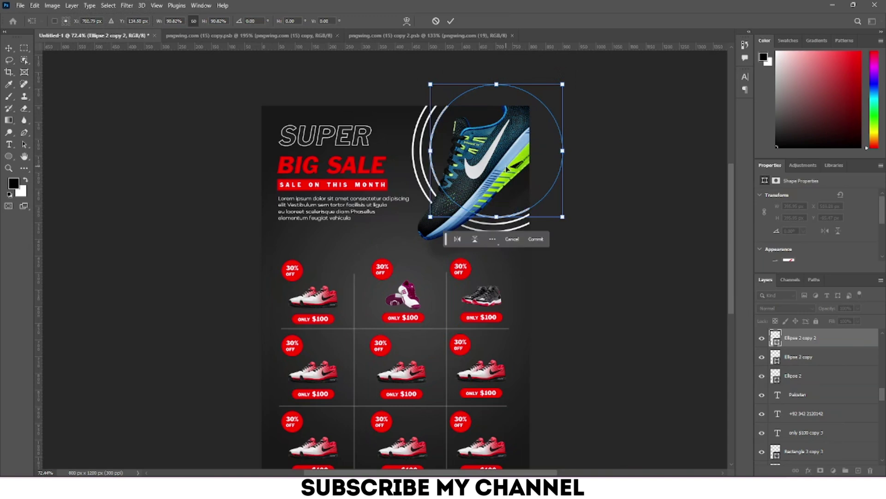
pyautogui.hotkey('shift', 'Up')
pyautogui.press('Return')
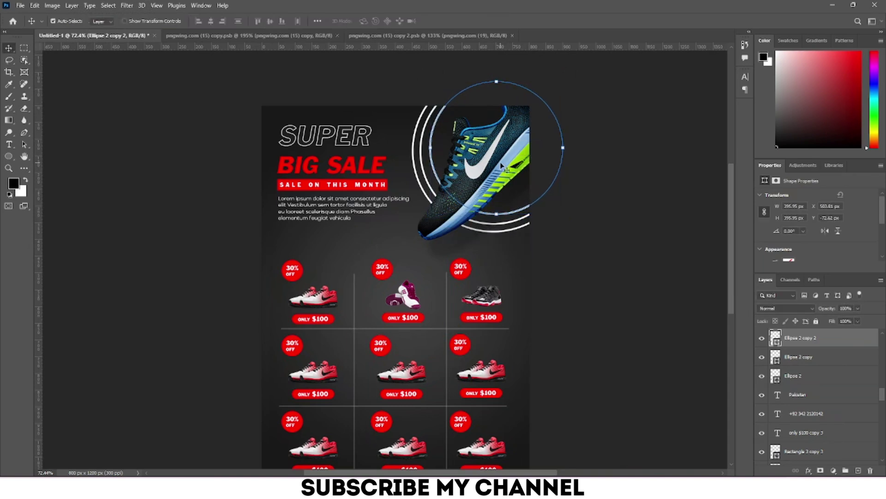
pyautogui.moveTo(577, 207); pyautogui.dragTo(618, 253)
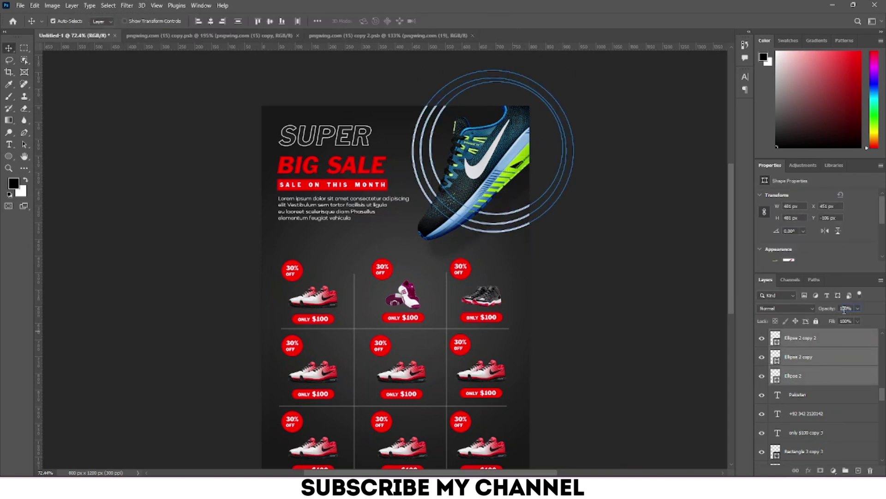
# Step: Lower the three rings' opacity to 40% and deselect them
pyautogui.write('40')
pyautogui.scroll(3, 844, 367)
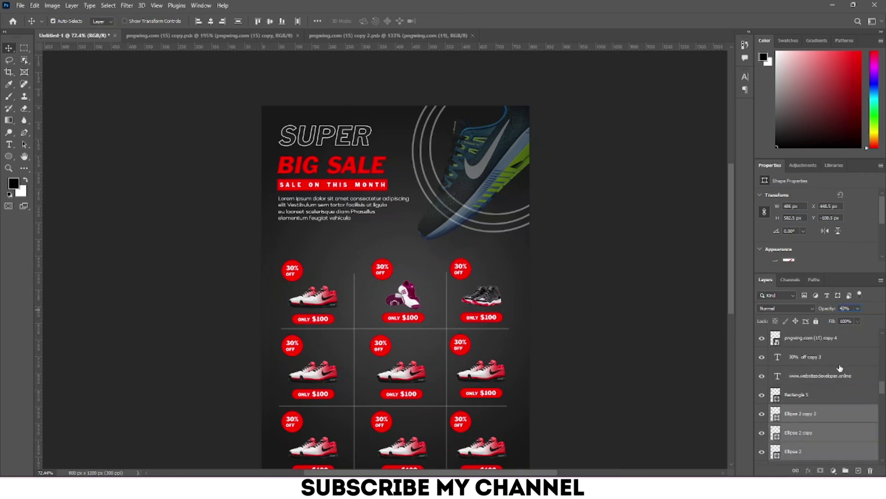
pyautogui.scroll(5, 844, 367)
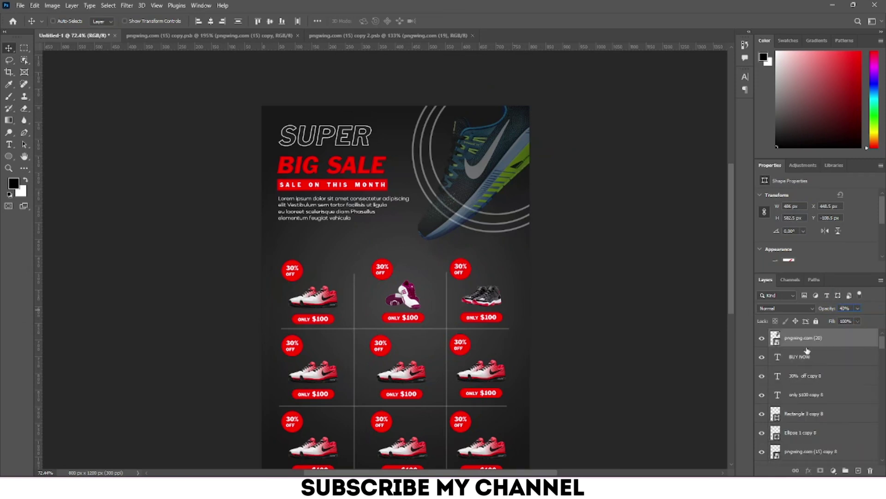
pyautogui.write('100')
pyautogui.click(600, 277)
pyautogui.scroll(-2, 796, 385)
# Step: Marquee-select the shoe grid items and reposition the grid slightly higher
pyautogui.moveTo(510, 238); pyautogui.dragTo(511, 238)
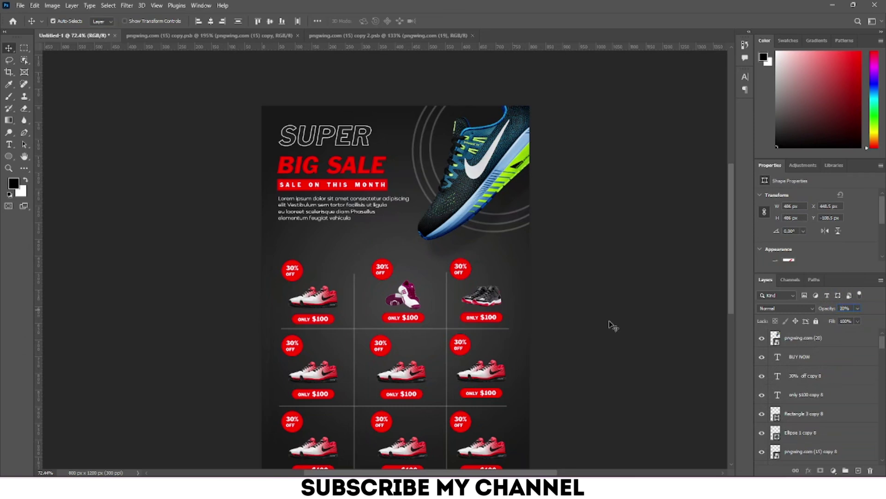
pyautogui.click(577, 263)
pyautogui.scroll(-5, 582, 208)
pyautogui.scroll(-1, 588, 166)
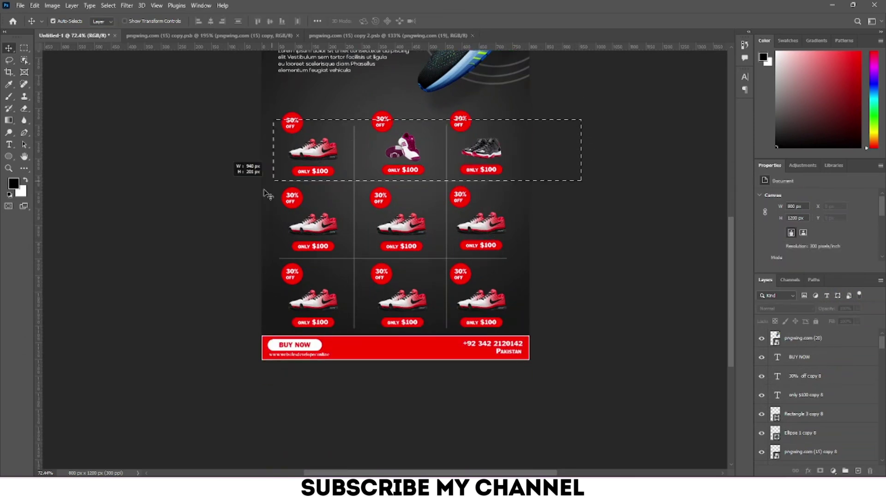
pyautogui.moveTo(267, 194); pyautogui.dragTo(268, 321)
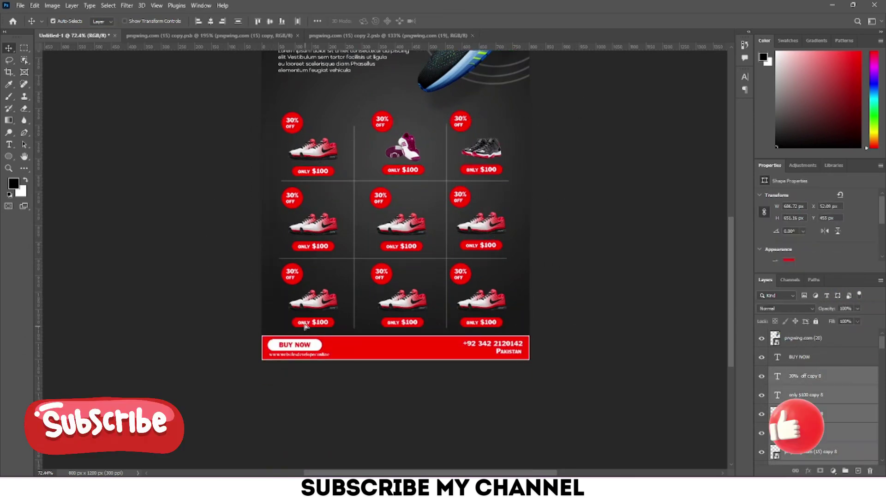
pyautogui.click(593, 284)
pyautogui.scroll(-2, 346, 351)
pyautogui.scroll(3, 312, 359)
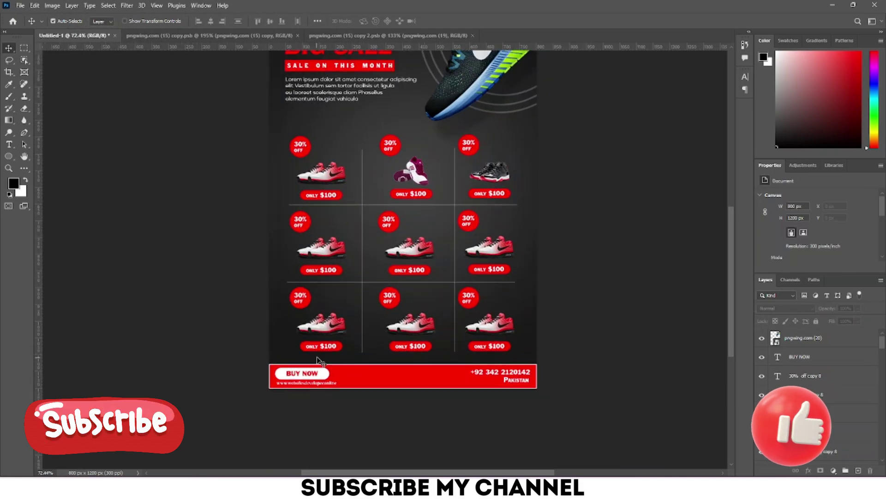
pyautogui.scroll(-2, 360, 193)
pyautogui.scroll(3, 290, 154)
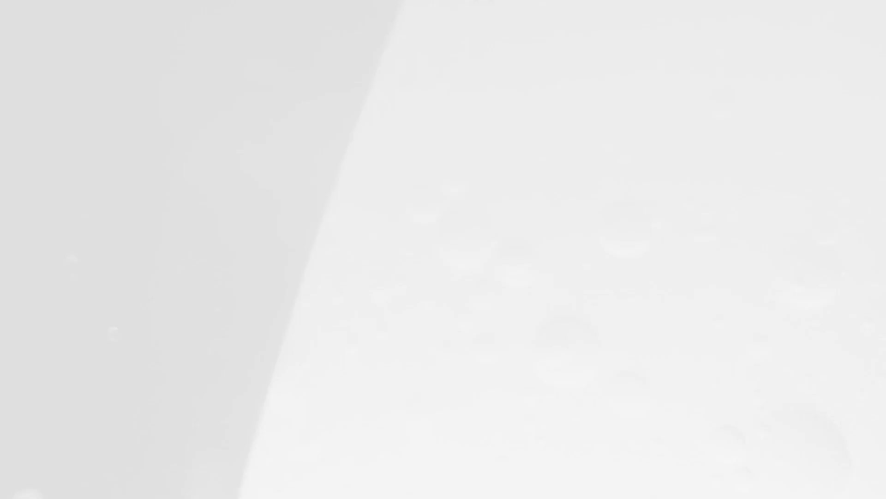